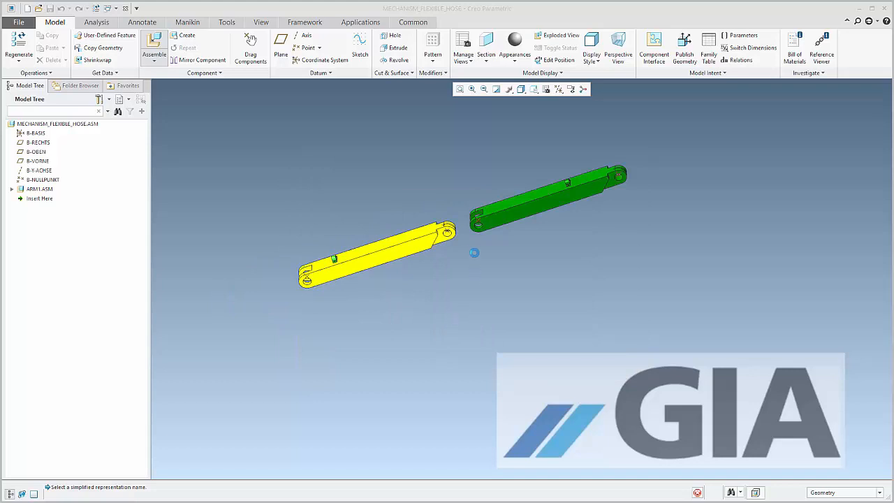
Connect the ARM2 assembly with a Pin connection, aligning the axis of its end hole with the hole of ARM1
{"action": "scroll", "coordinate": [469, 229], "scroll_direction": "down", "scroll_amount": 4}
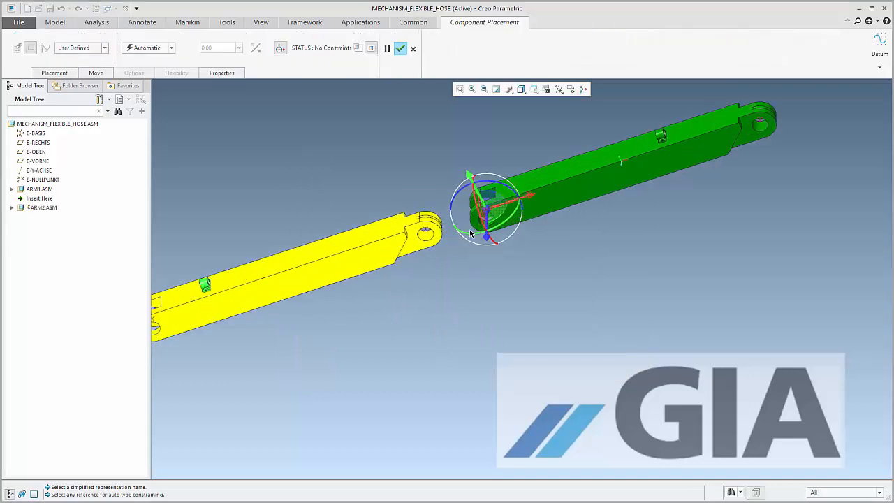
{"action": "left_click", "coordinate": [98, 48]}
{"action": "left_click", "coordinate": [83, 76]}
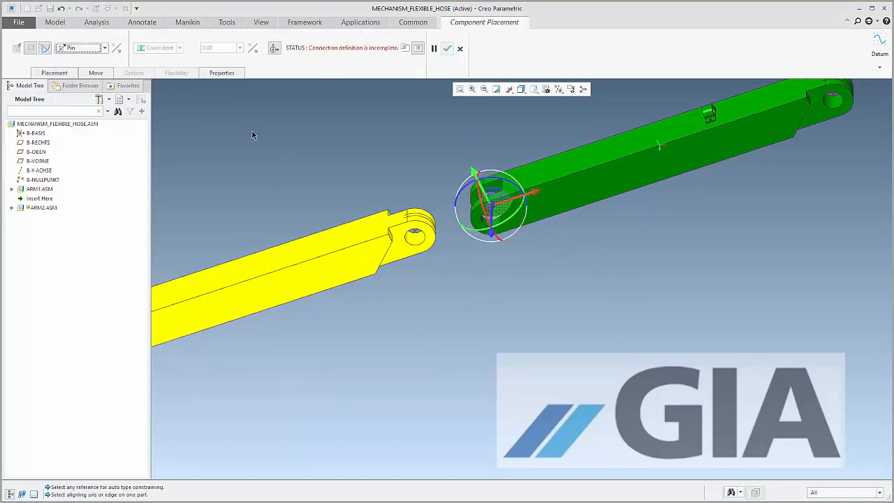
{"action": "scroll", "coordinate": [425, 215], "scroll_direction": "down", "scroll_amount": 5}
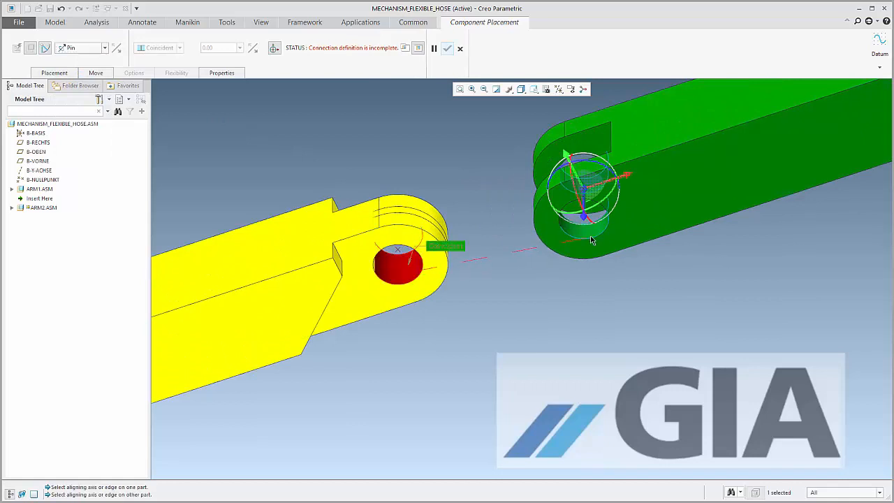
{"action": "left_click", "coordinate": [592, 230]}
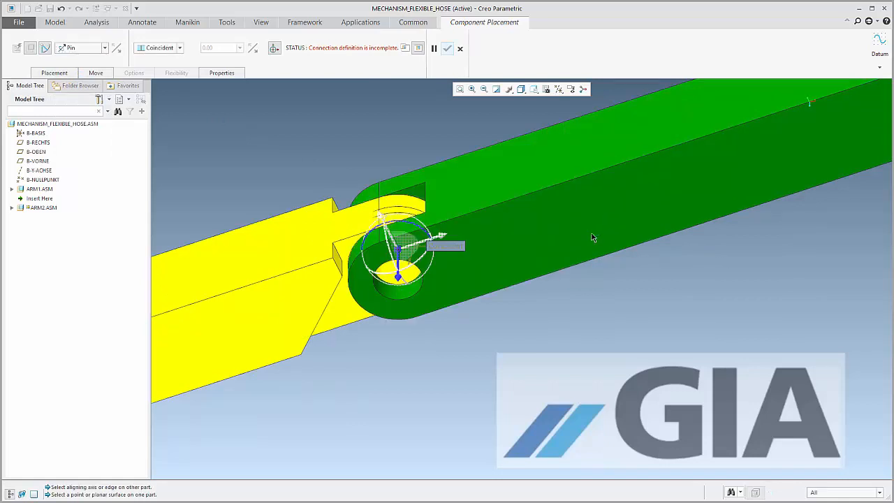
Complete the pin's translation constraint by making the two arms' joint datum points coincident, and swing ARM2 slightly about the pin
{"action": "left_click", "coordinate": [417, 252]}
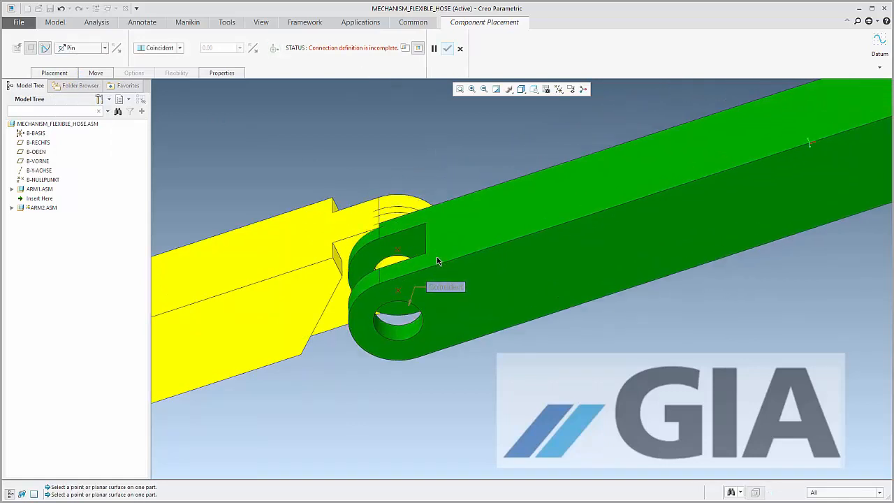
{"action": "left_click", "coordinate": [400, 283]}
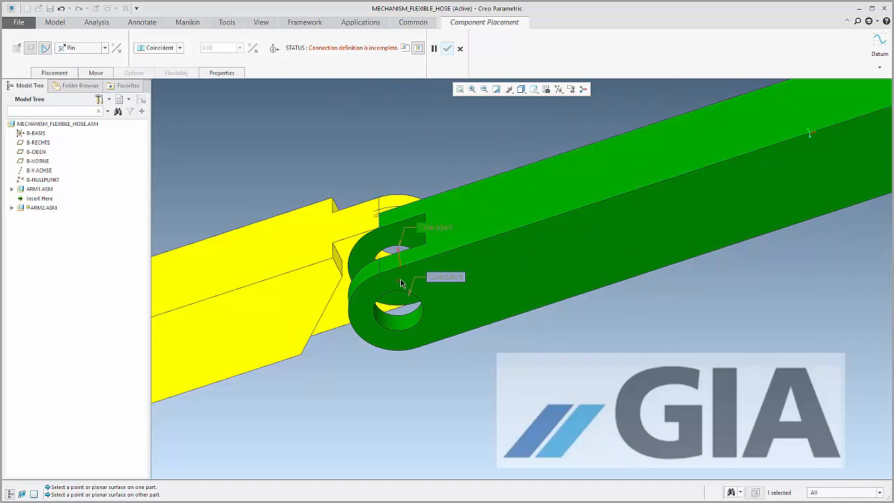
{"action": "left_click", "coordinate": [399, 265]}
{"action": "scroll", "coordinate": [399, 264], "scroll_direction": "up", "scroll_amount": 5}
{"action": "left_click_drag", "start_coordinate": [527, 220], "coordinate": [542, 241], "text": "ctrl+alt"}
{"action": "scroll", "coordinate": [181, 109], "scroll_direction": "up", "scroll_amount": 1}
Define the pin's rotation axis zero references using the upper faces of both arms
{"action": "left_click", "coordinate": [67, 74]}
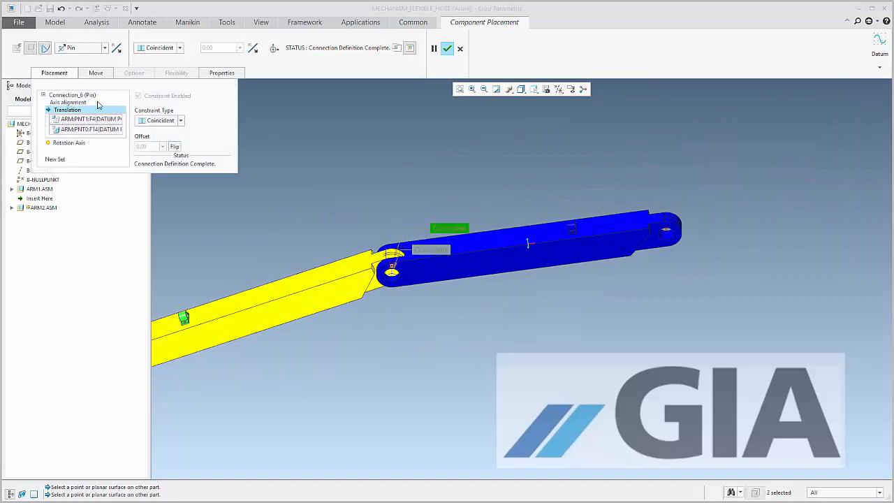
{"action": "left_click", "coordinate": [70, 143]}
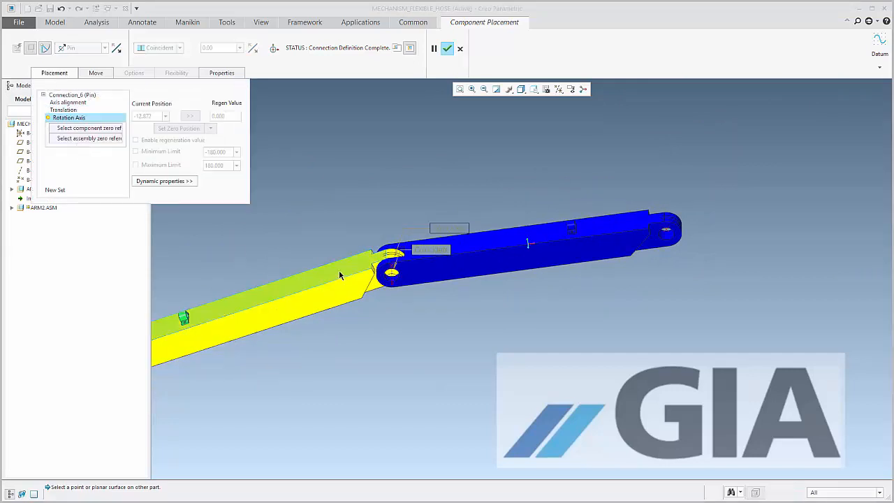
{"action": "left_click", "coordinate": [482, 245]}
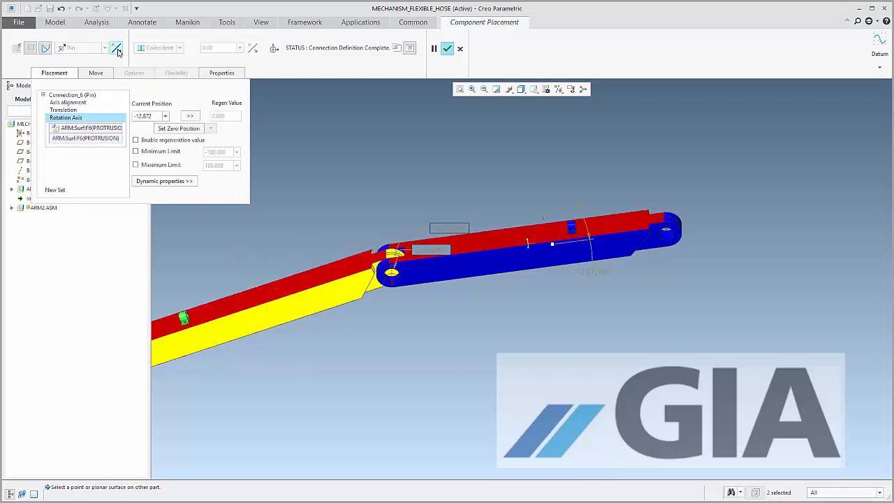
Limit the ARM2 rotation axis to a minimum of 0 and a maximum of 135, and accept the placement
{"action": "left_click", "coordinate": [159, 151]}
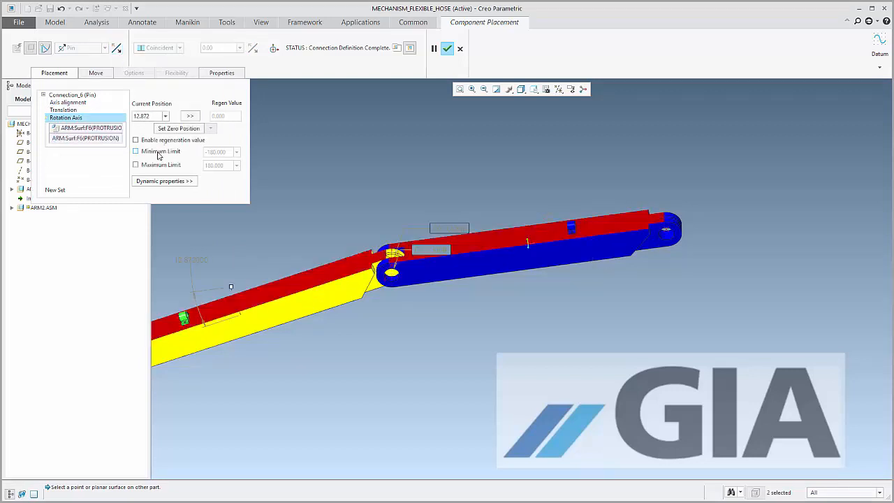
{"action": "left_click", "coordinate": [157, 166]}
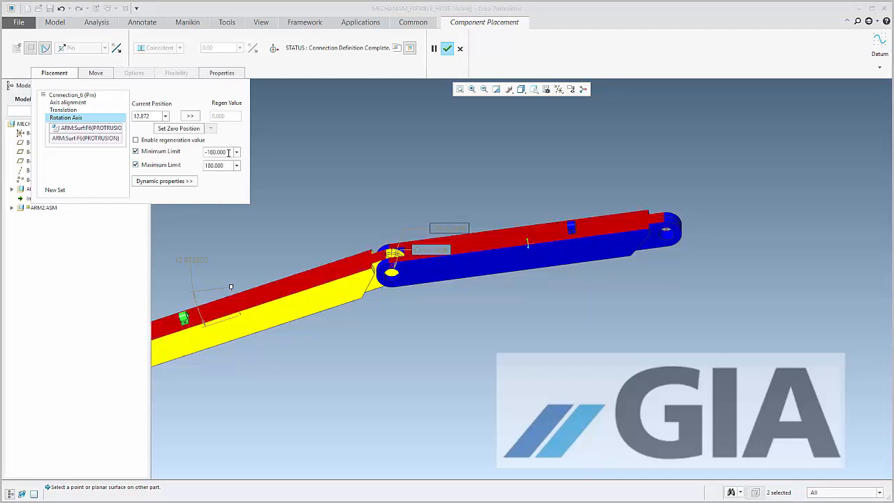
{"action": "double_click", "coordinate": [227, 152]}
{"action": "type", "text": "0"}
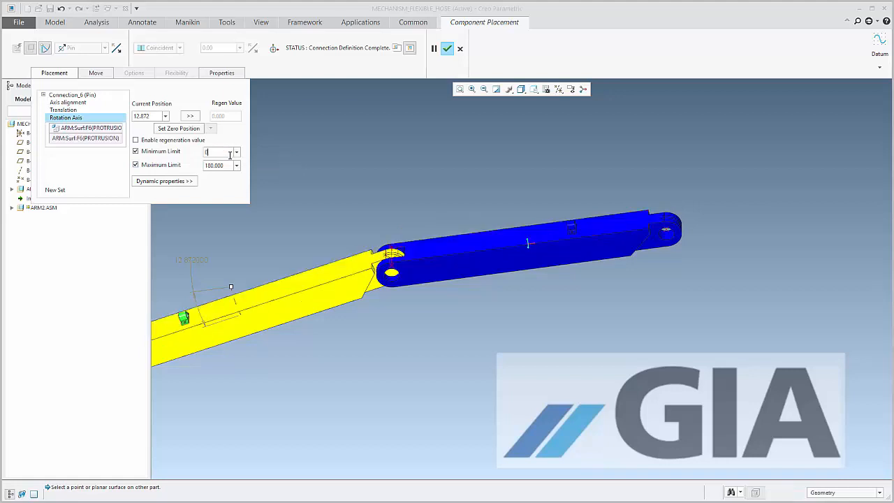
{"action": "double_click", "coordinate": [217, 166]}
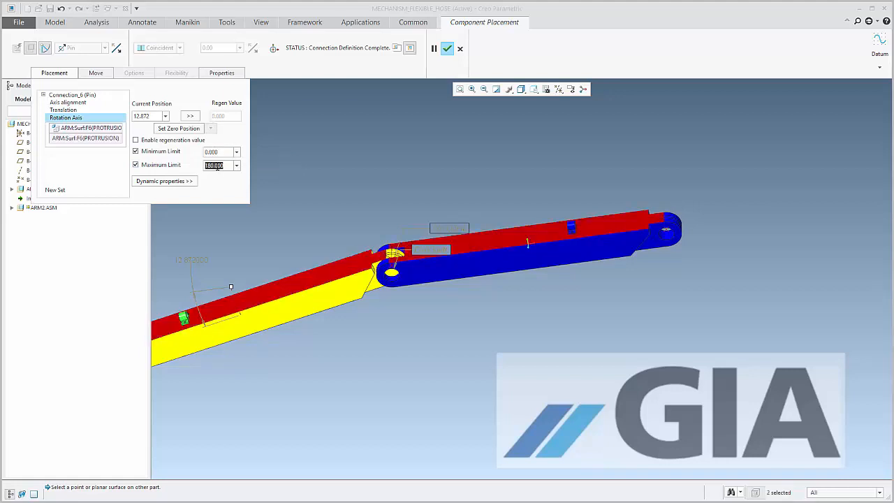
{"action": "type", "text": "135"}
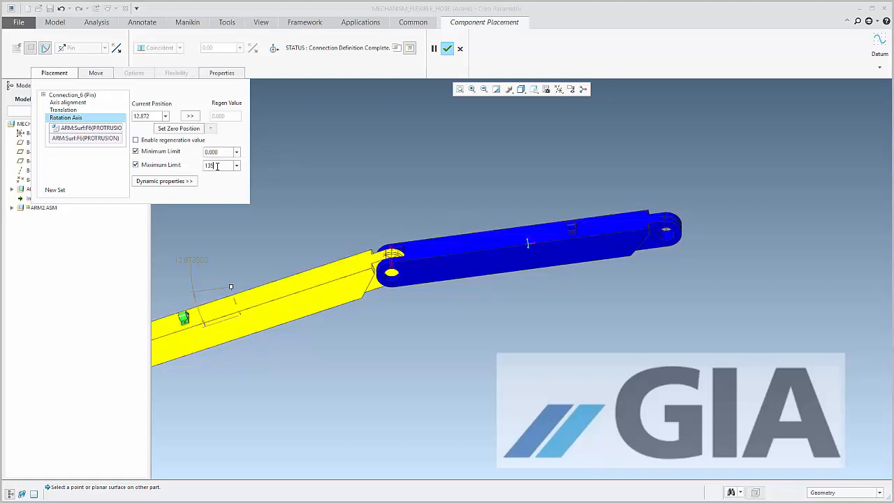
{"action": "key", "text": "Return"}
{"action": "left_click", "coordinate": [449, 54]}
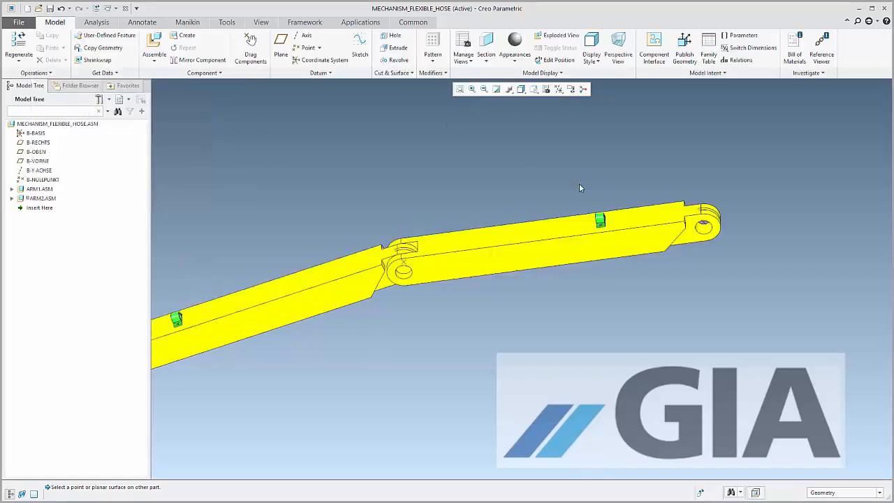
Swing ARM2 about its pin joint to test the rotation limits
{"action": "scroll", "coordinate": [580, 183], "scroll_direction": "up", "scroll_amount": 3}
{"action": "left_click_drag", "start_coordinate": [580, 221], "coordinate": [561, 187], "text": "ctrl+alt"}
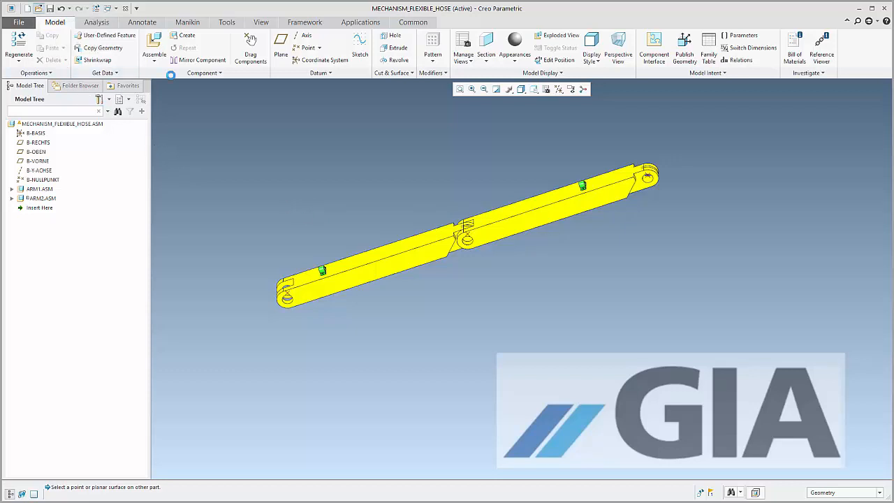
Open the hose_segment.asm assembly
{"action": "left_click", "coordinate": [39, 8]}
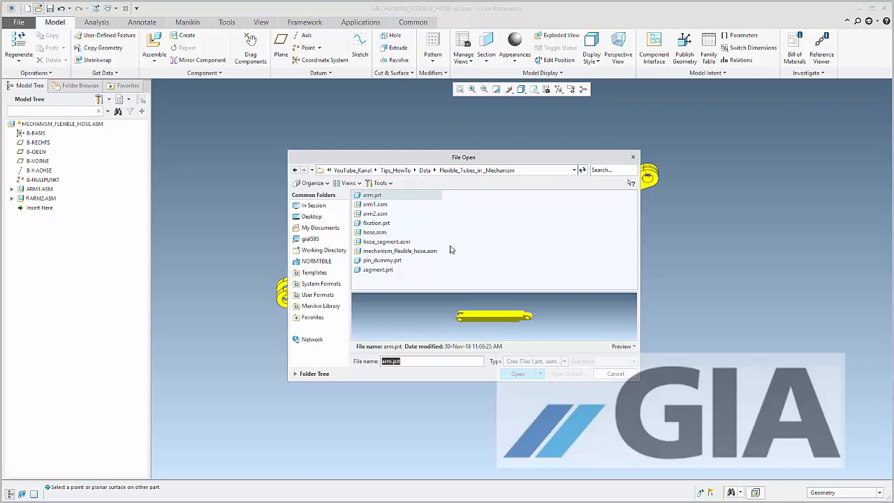
{"action": "double_click", "coordinate": [386, 242]}
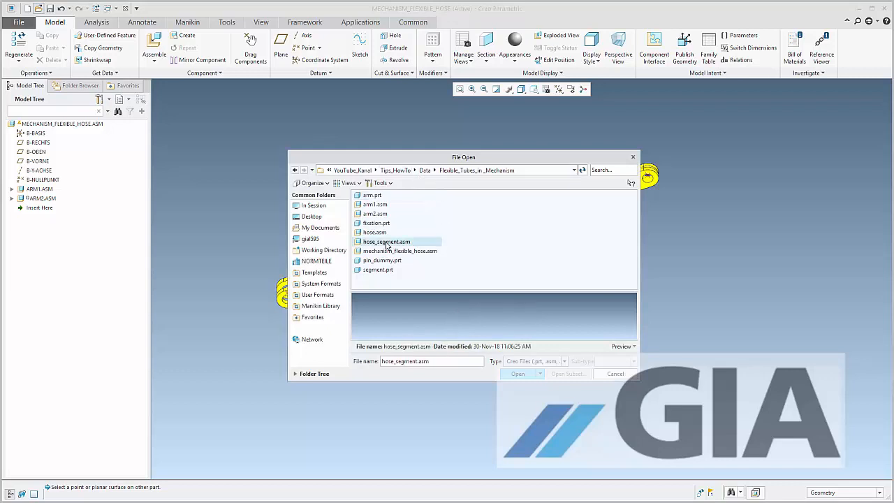
{"action": "left_click", "coordinate": [439, 325]}
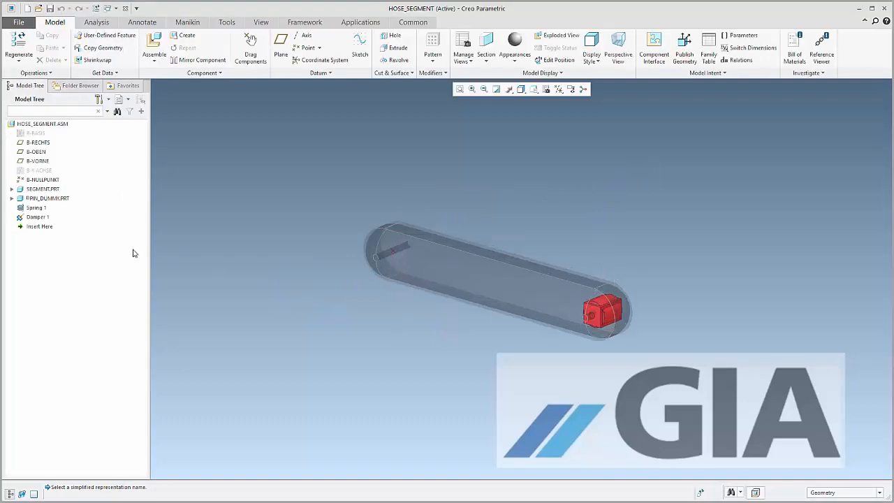
Inspect PIN_DUMMY.PRT, Spring 1 and Damper 1 in the hose segment, and turn the pin dummy to check its motion
{"action": "left_click", "coordinate": [46, 199]}
{"action": "left_click", "coordinate": [41, 218], "text": "shift"}
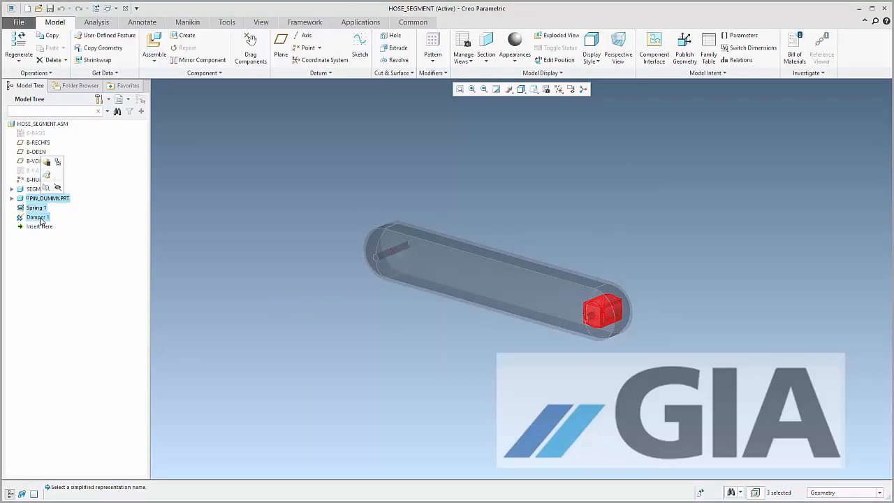
{"action": "left_click", "coordinate": [673, 229]}
{"action": "scroll", "coordinate": [597, 305], "scroll_direction": "up", "scroll_amount": 5}
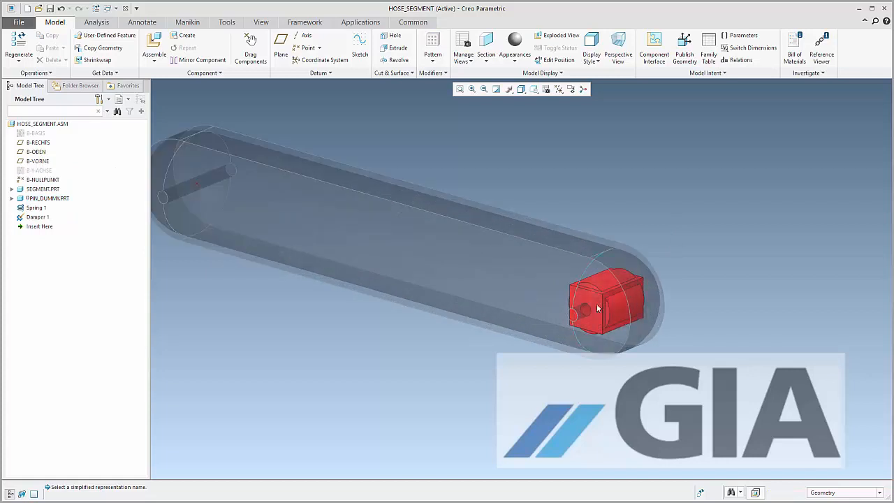
{"action": "mouse_move", "coordinate": [591, 327]}
{"action": "left_mouse_down", "text": "ctrl+alt"}
{"action": "mouse_move", "coordinate": [601, 288]}
{"action": "mouse_move", "coordinate": [601, 339]}
{"action": "left_mouse_up", "text": "ctrl+alt"}
Delete PIN_DUMMY.PRT, Spring 1 and Damper 1 from the hose segment assembly
{"action": "left_click", "coordinate": [36, 199]}
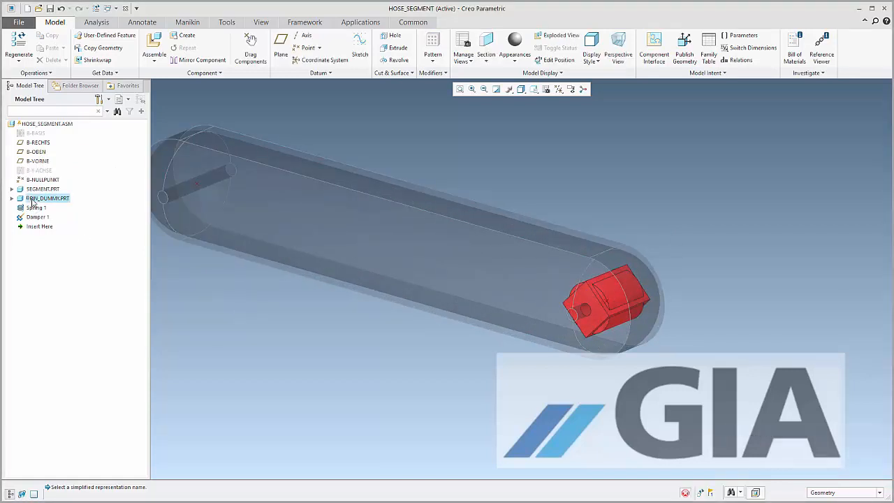
{"action": "left_click", "coordinate": [36, 218], "text": "shift"}
{"action": "key", "text": "Delete"}
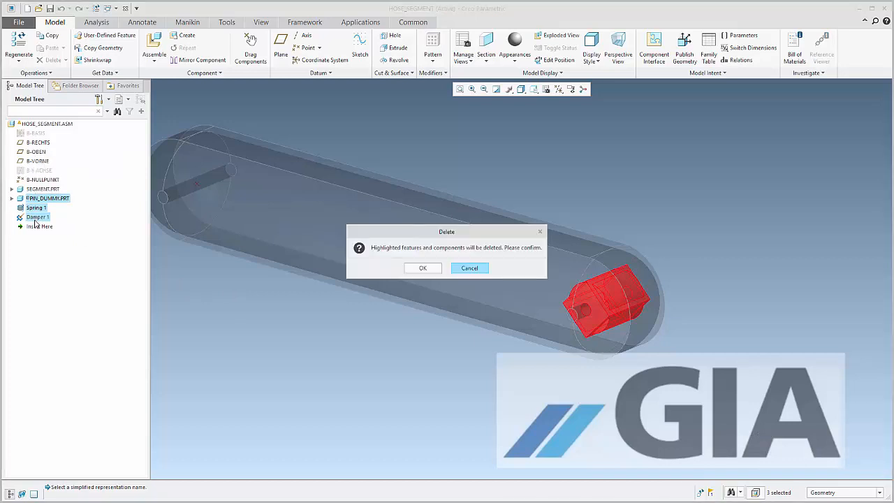
{"action": "left_click", "coordinate": [416, 267]}
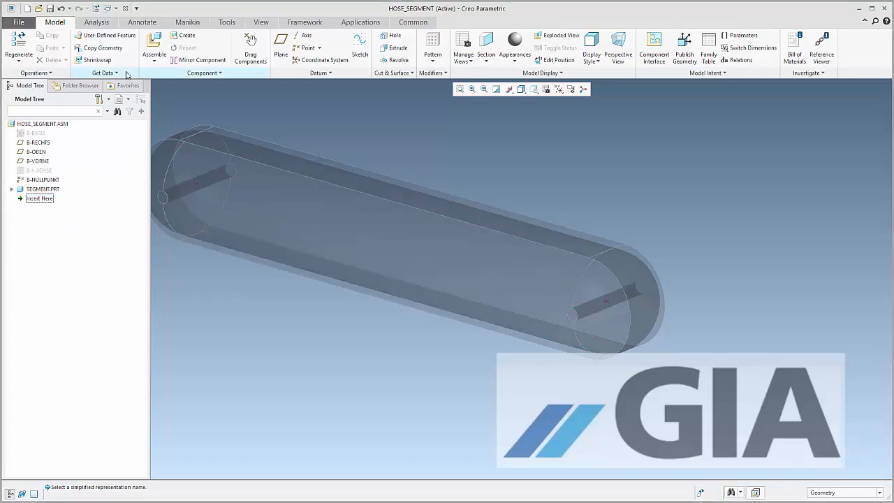
Insert pin_dummy.prt into the hose segment assembly and position it beside the segment's empty end pin
{"action": "left_click", "coordinate": [155, 47]}
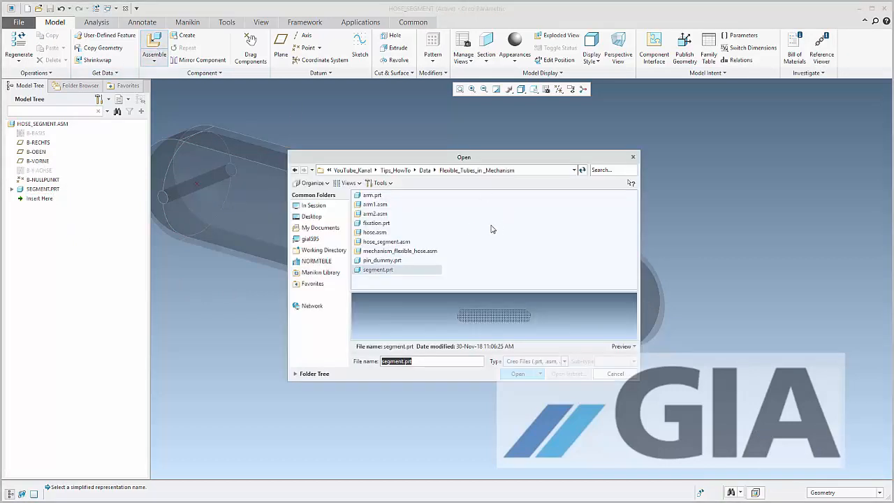
{"action": "double_click", "coordinate": [382, 260]}
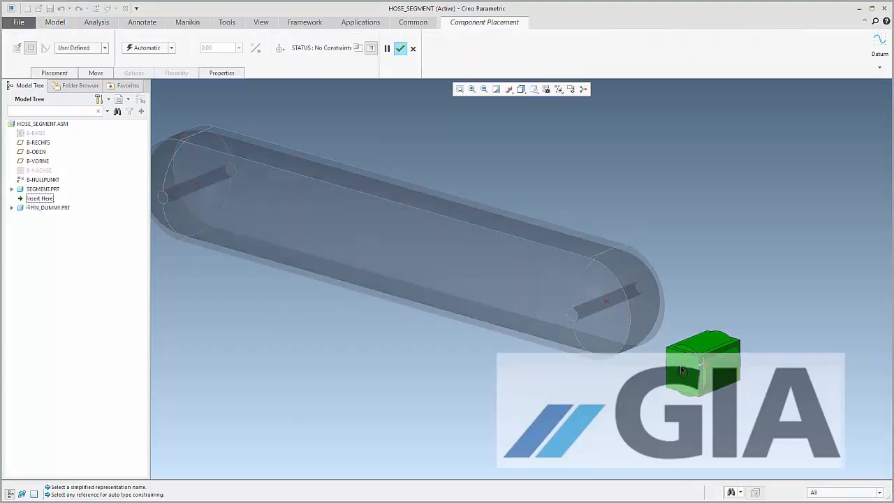
{"action": "left_click", "coordinate": [665, 325]}
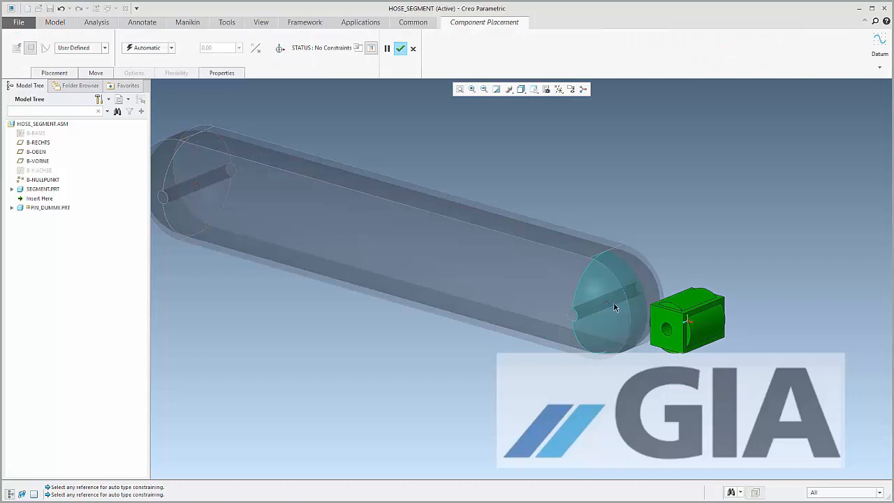
Give the pin dummy a Pin connection, aligning its hole with the segment's end pin and making their datum points coincident
{"action": "left_click", "coordinate": [97, 49]}
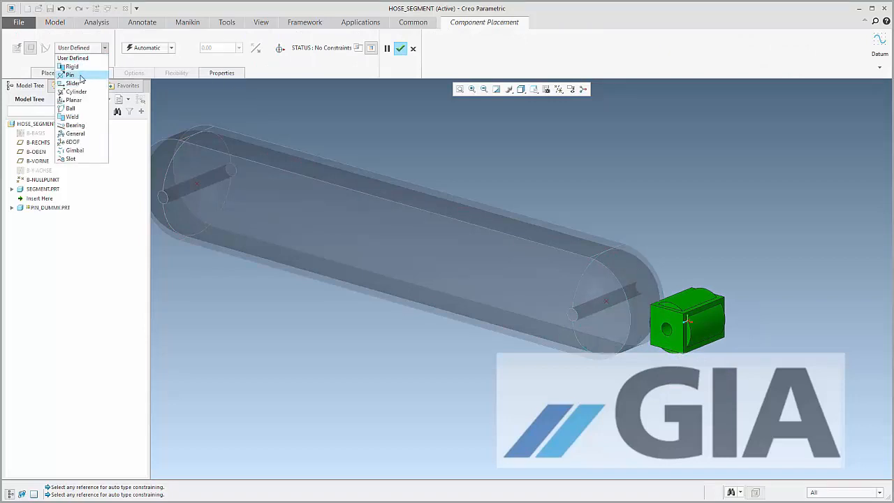
{"action": "left_click", "coordinate": [70, 75]}
{"action": "left_click", "coordinate": [575, 317]}
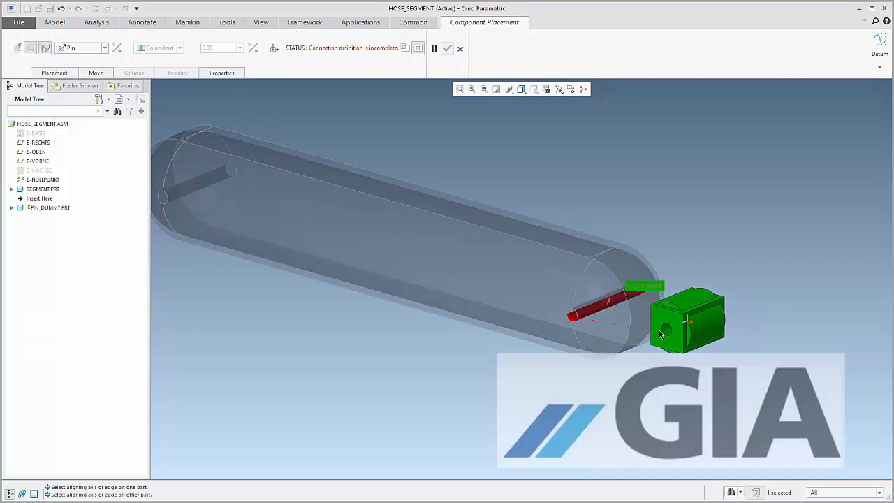
{"action": "left_click", "coordinate": [667, 327]}
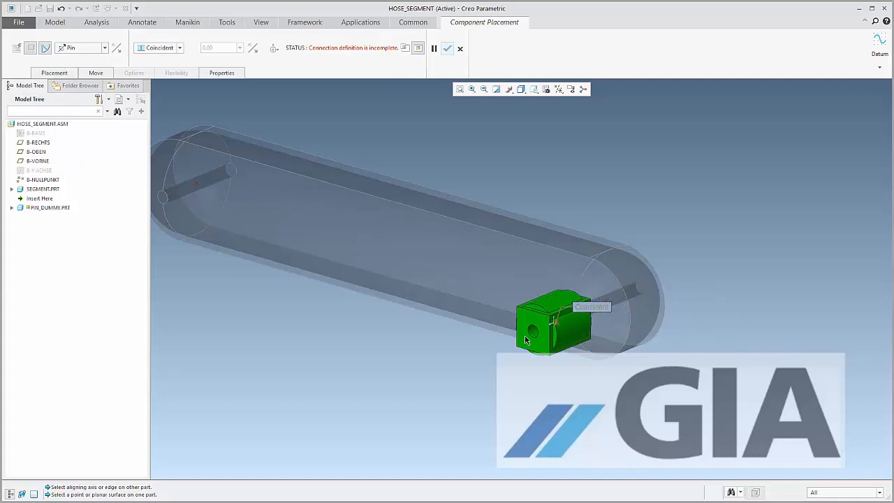
{"action": "left_click", "coordinate": [607, 301]}
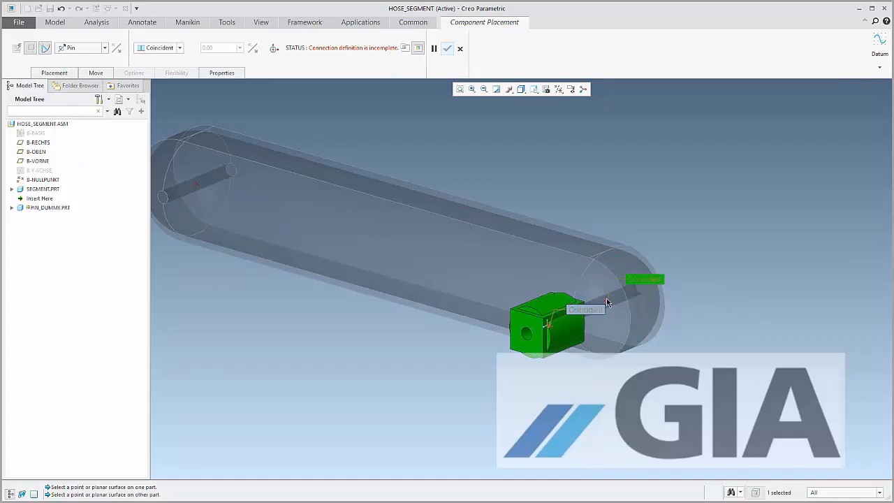
{"action": "left_click", "coordinate": [550, 328]}
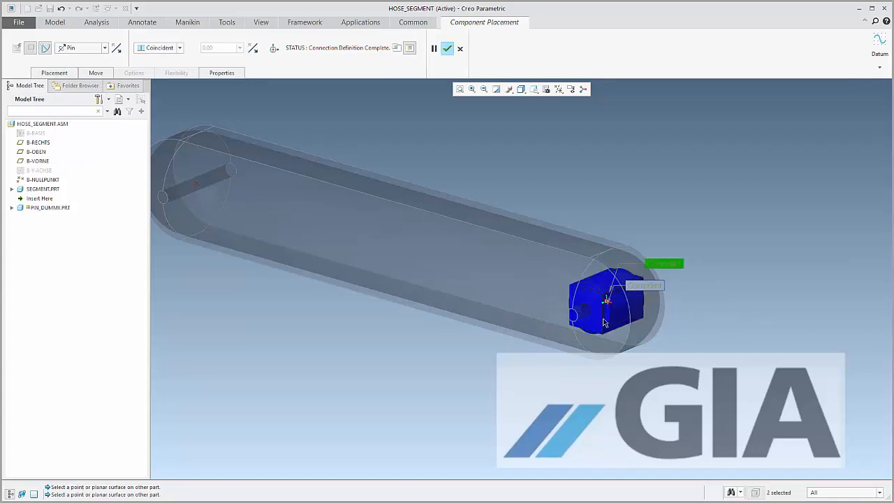
Define the pin connection's rotation axis zero position from the segment's flat upper surface and the pin dummy's upper face
{"action": "left_click", "coordinate": [63, 75]}
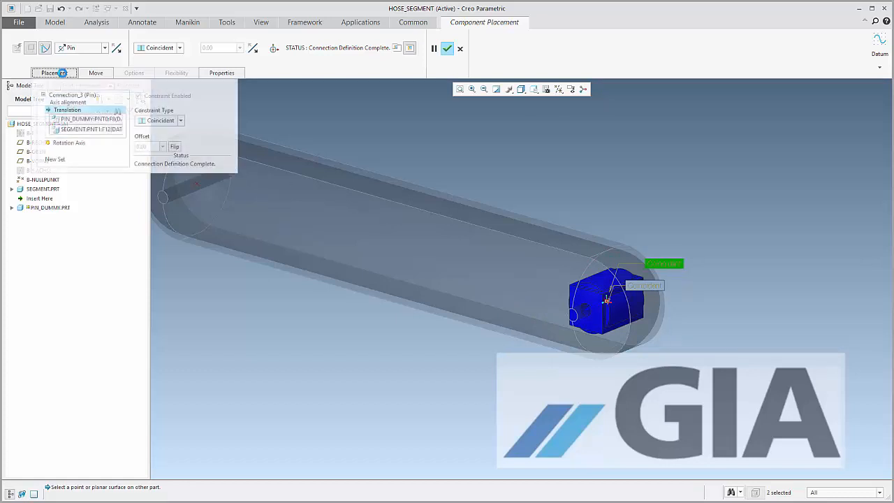
{"action": "left_click", "coordinate": [74, 148]}
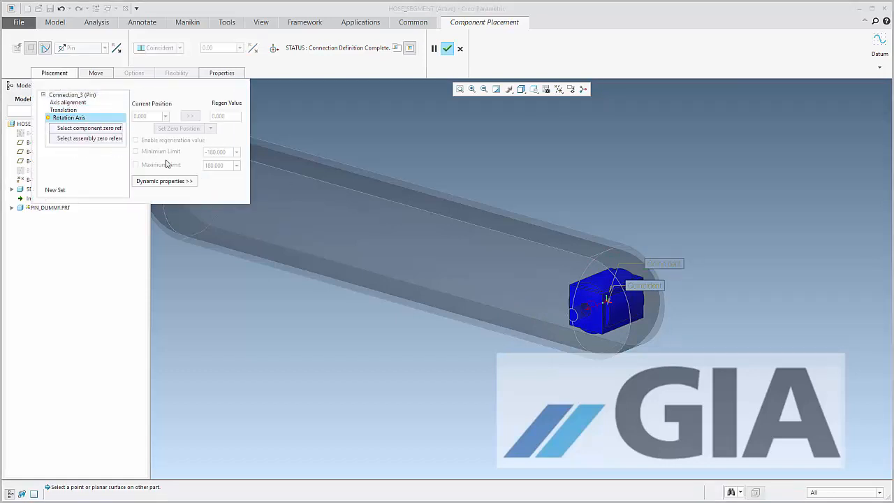
{"action": "middle_click_drag", "start_coordinate": [624, 271], "coordinate": [592, 241]}
{"action": "left_click", "coordinate": [592, 241]}
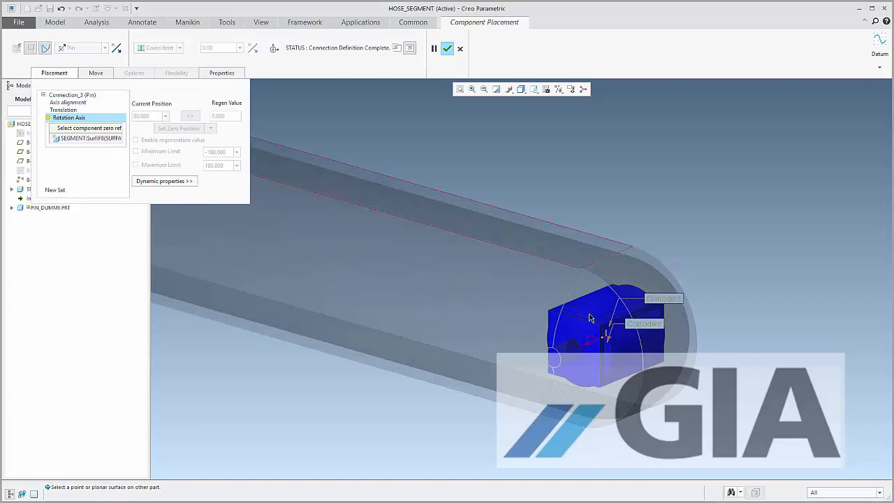
{"action": "left_click", "coordinate": [566, 319]}
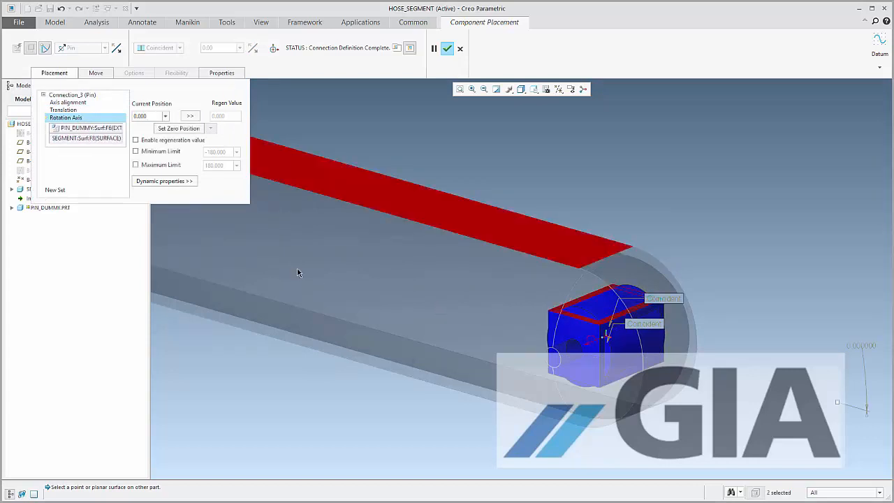
Limit the pin dummy's rotation to a minimum of -45 and a maximum of 45 degrees and accept the placement
{"action": "left_click", "coordinate": [146, 152]}
{"action": "double_click", "coordinate": [223, 152]}
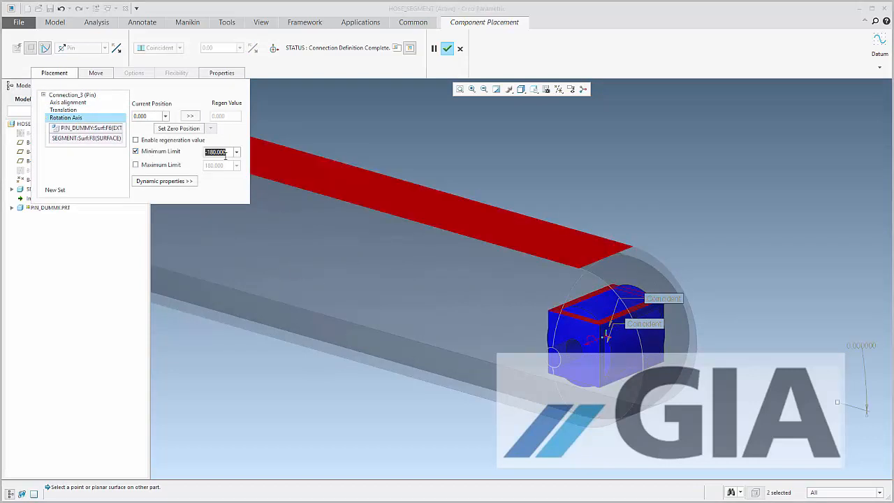
{"action": "type", "text": "45"}
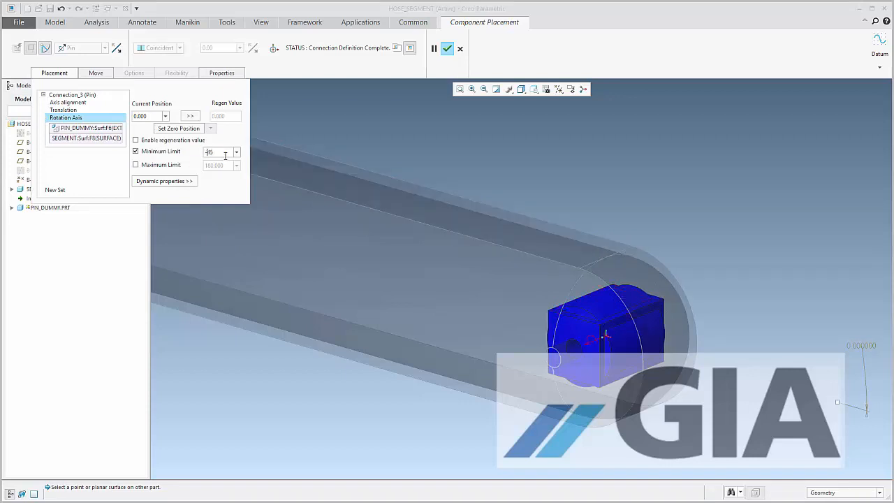
{"action": "left_click", "coordinate": [135, 165]}
{"action": "double_click", "coordinate": [217, 165]}
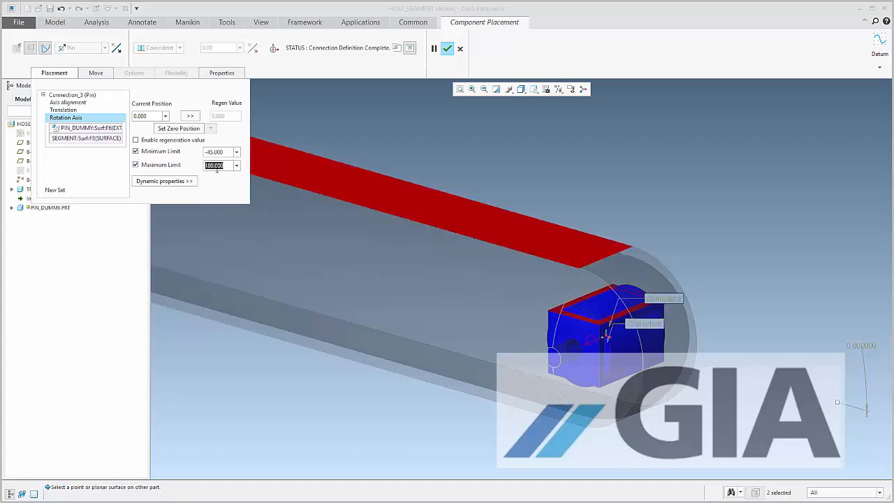
{"action": "type", "text": "45"}
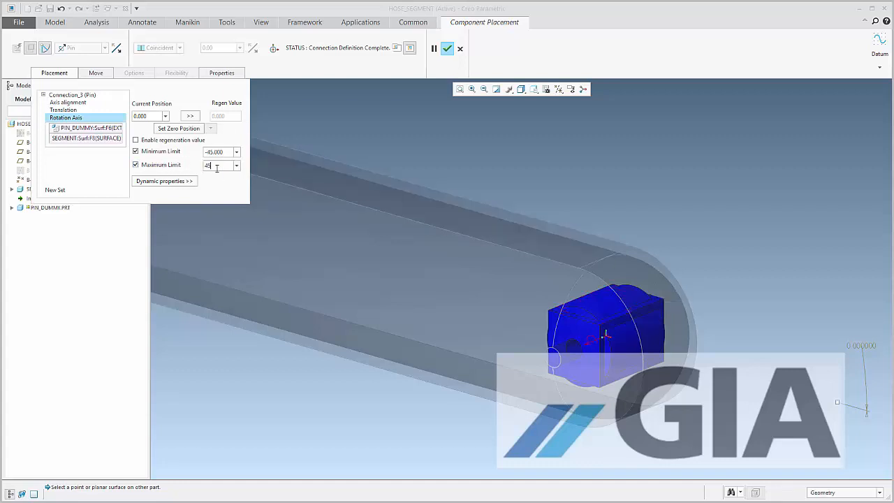
{"action": "key", "text": "Return"}
{"action": "left_click", "coordinate": [447, 48]}
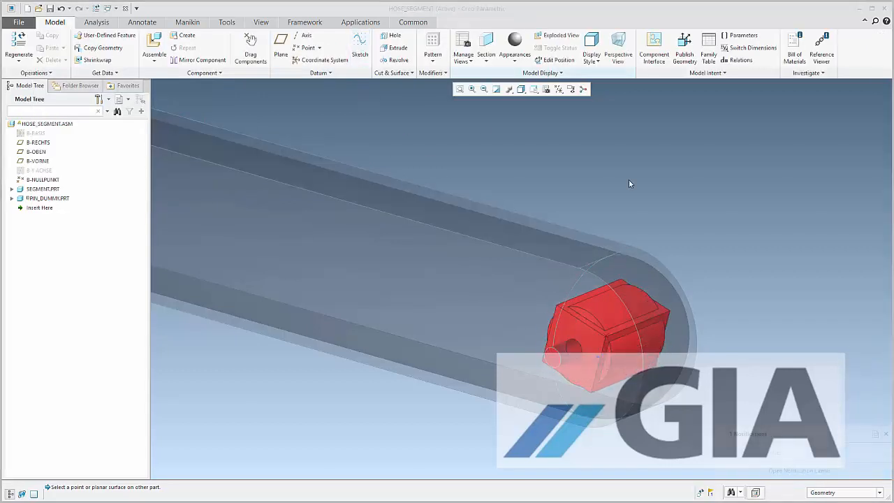
Activate the HOSE_SEGMENT window again and start the Mechanism application for it
{"action": "scroll", "coordinate": [692, 222], "scroll_direction": "down", "scroll_amount": 3}
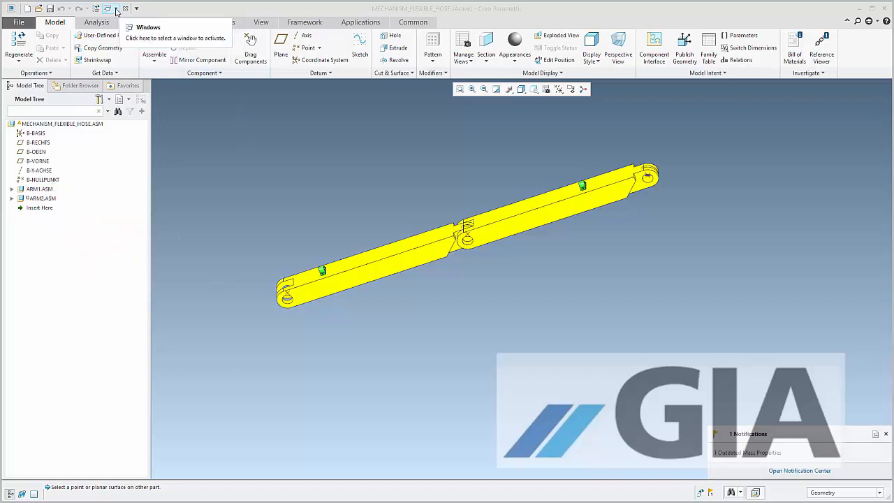
{"action": "left_click", "coordinate": [107, 8]}
{"action": "left_click", "coordinate": [130, 31]}
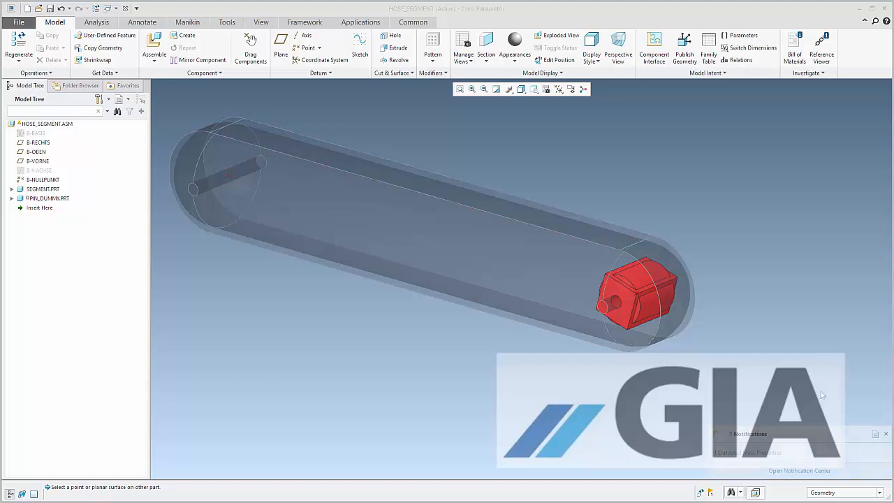
{"action": "left_click", "coordinate": [885, 435]}
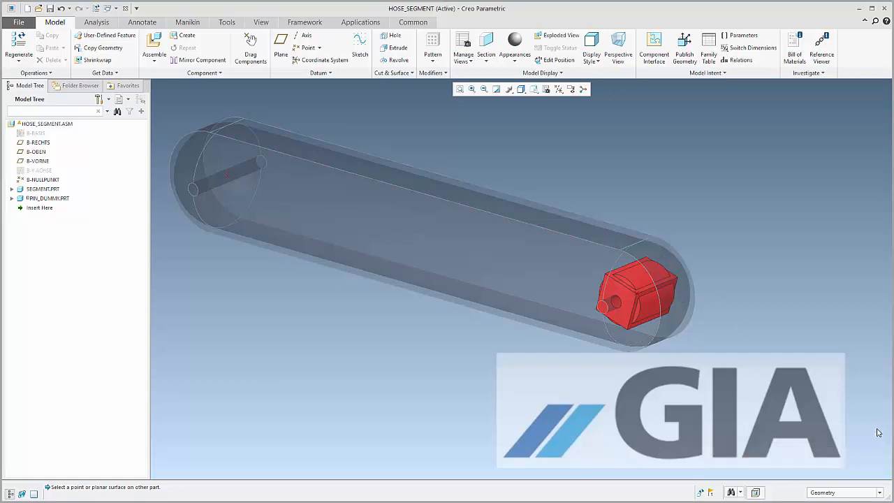
{"action": "left_click", "coordinate": [343, 23]}
{"action": "left_click", "coordinate": [180, 46]}
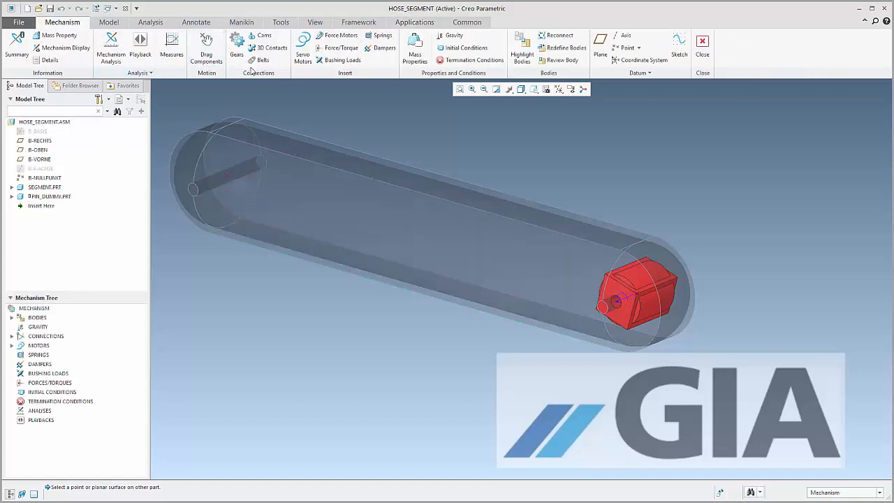
Create a torsion spring on the pin dummy's rotation axis with a stiffness K of 1 mm N/deg
{"action": "left_click", "coordinate": [381, 40]}
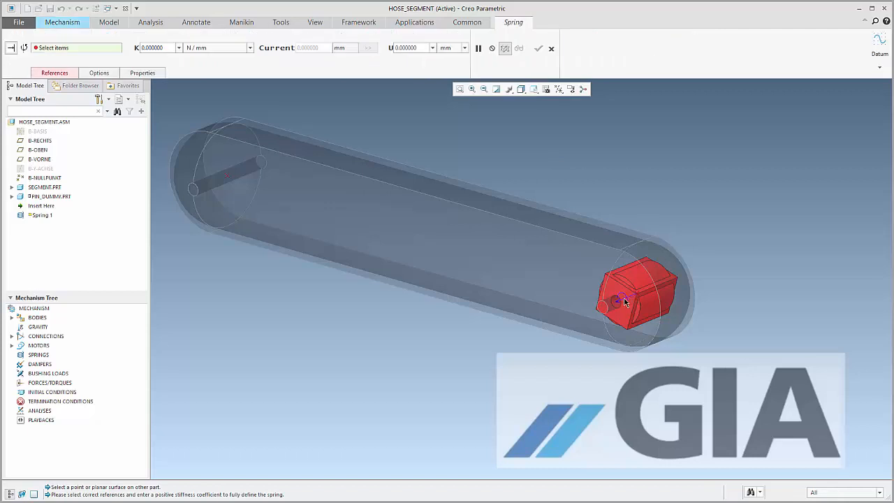
{"action": "left_click", "coordinate": [24, 47]}
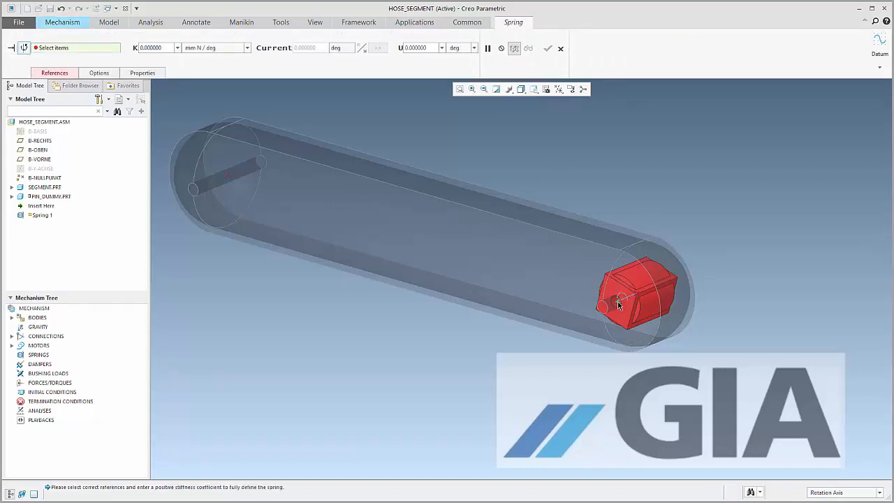
{"action": "left_click", "coordinate": [618, 305]}
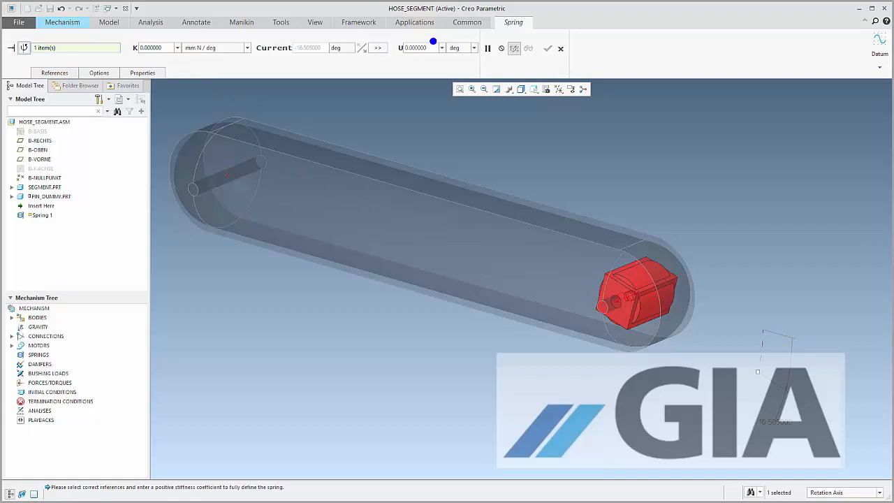
{"action": "mouse_move", "coordinate": [431, 40]}
{"action": "left_mouse_down"}
{"action": "mouse_move", "coordinate": [392, 46]}
{"action": "mouse_move", "coordinate": [437, 41]}
{"action": "left_mouse_up"}
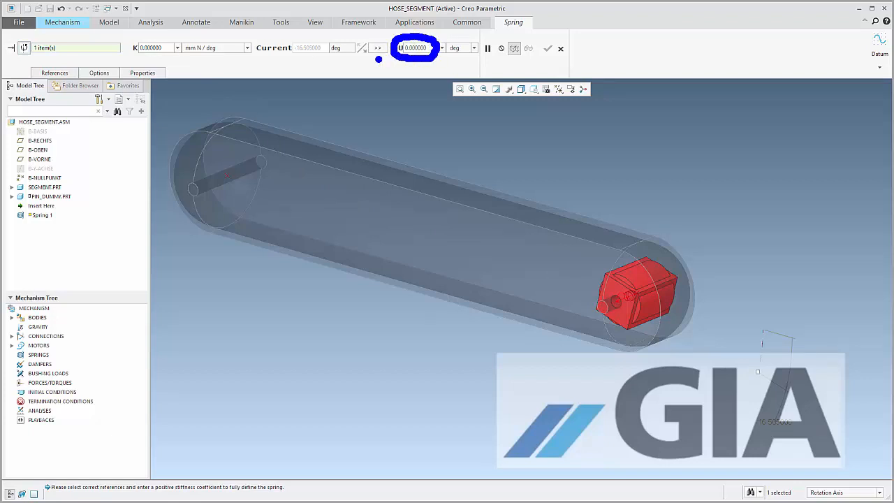
{"action": "key", "text": "Escape"}
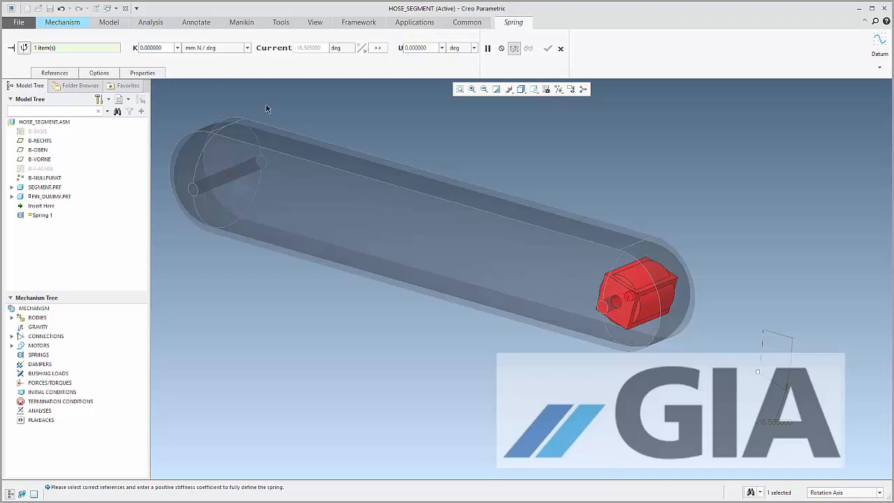
{"action": "double_click", "coordinate": [155, 47]}
{"action": "type", "text": "1"}
{"action": "key", "text": "Return"}
{"action": "left_click", "coordinate": [548, 48]}
Create a torsion damper on the pin dummy's rotation axis with a damping coefficient C of 10 mm N sec/deg
{"action": "left_click", "coordinate": [380, 48]}
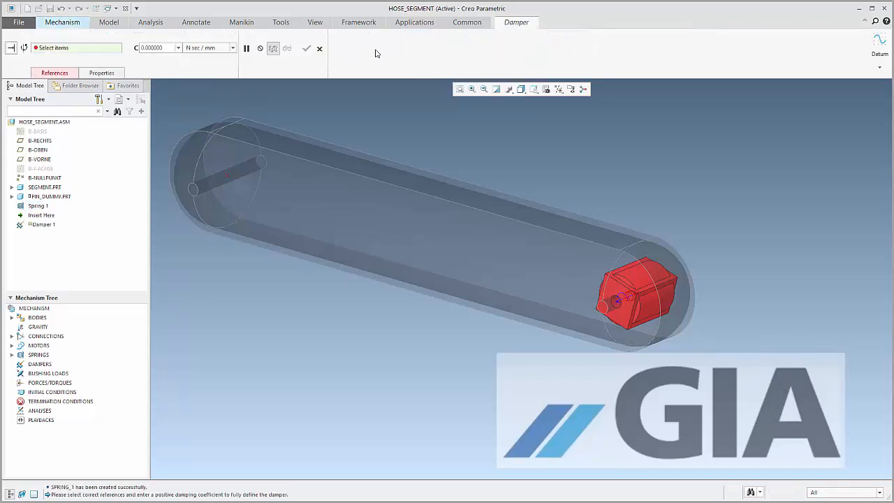
{"action": "left_click", "coordinate": [24, 49]}
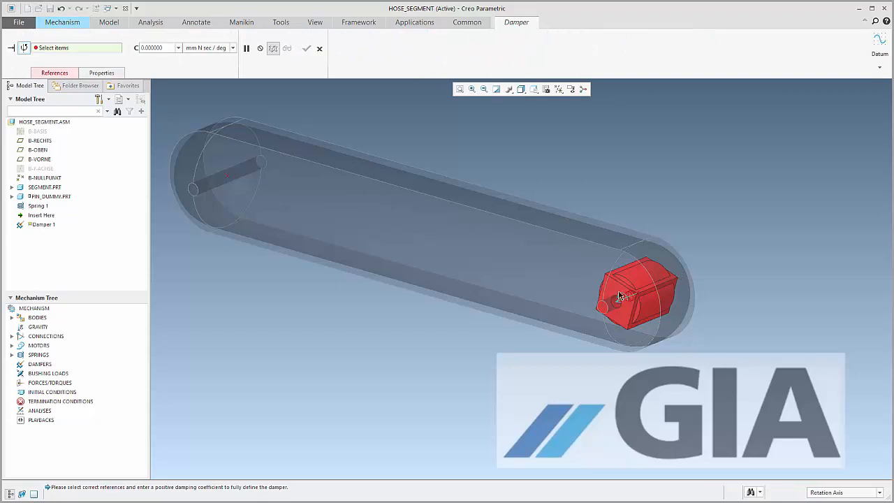
{"action": "left_click", "coordinate": [622, 298]}
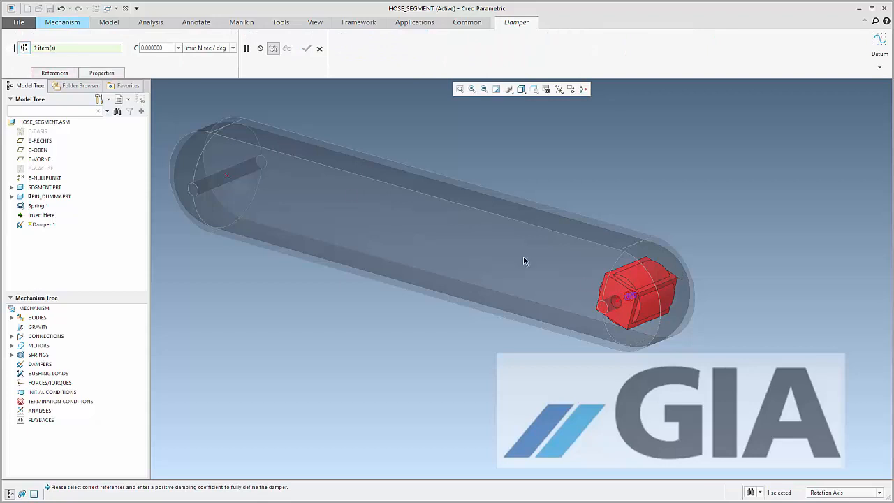
{"action": "double_click", "coordinate": [152, 47]}
{"action": "type", "text": "10"}
{"action": "key", "text": "Return"}
{"action": "left_click", "coordinate": [307, 50]}
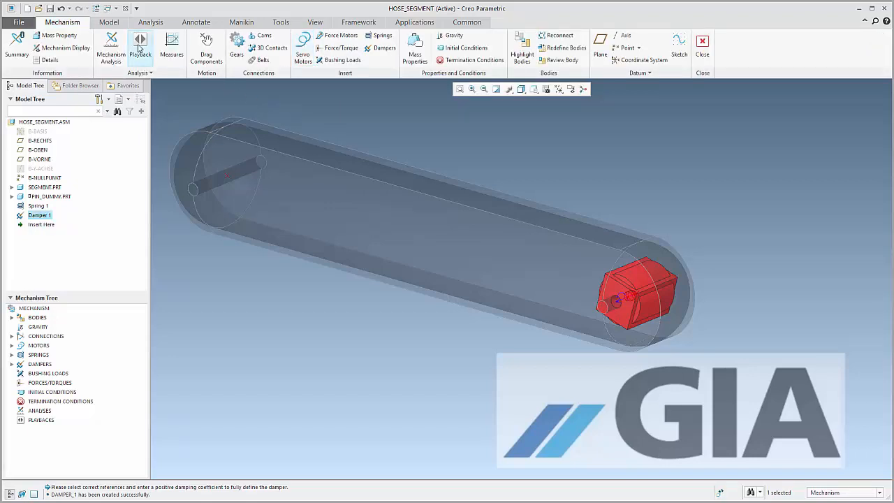
Open the hose.asm assembly from the Flexible_Tubes_in_Mechanism folder
{"action": "left_click", "coordinate": [39, 9]}
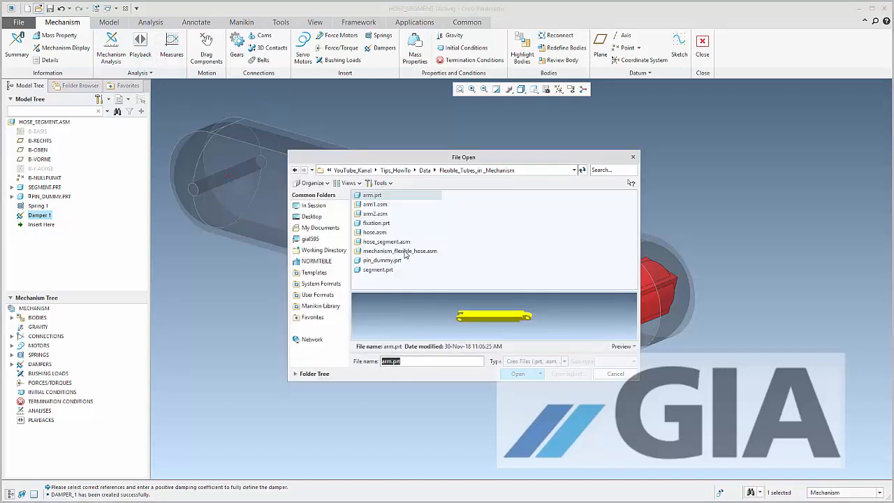
{"action": "double_click", "coordinate": [373, 231]}
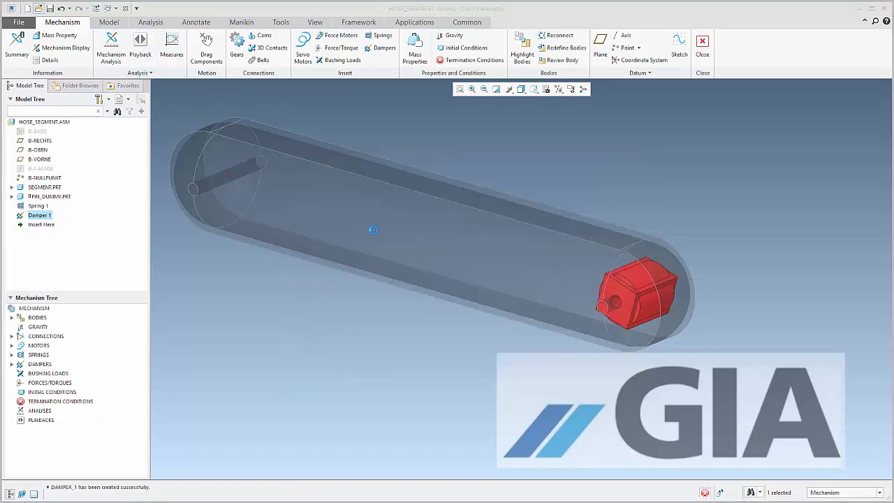
{"action": "left_click", "coordinate": [447, 325]}
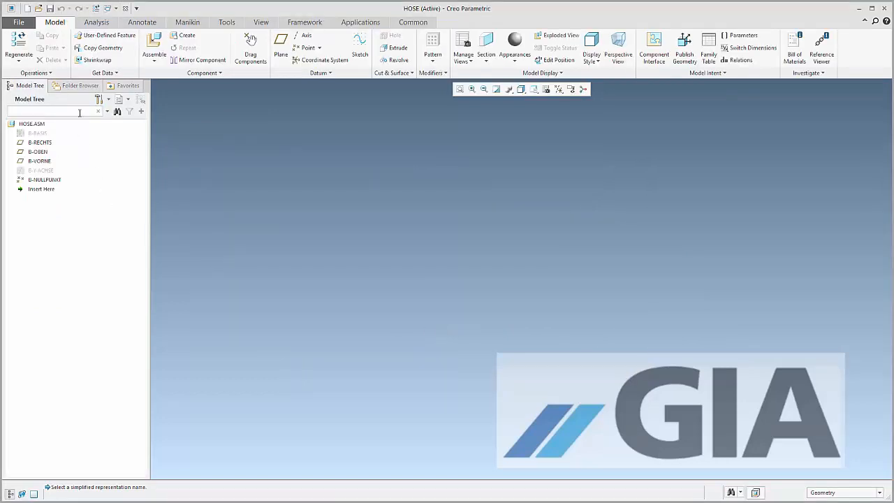
Insert hose_segment.asm in its Master Rep into the hose assembly and fix it with the Default constraint
{"action": "left_click", "coordinate": [154, 43]}
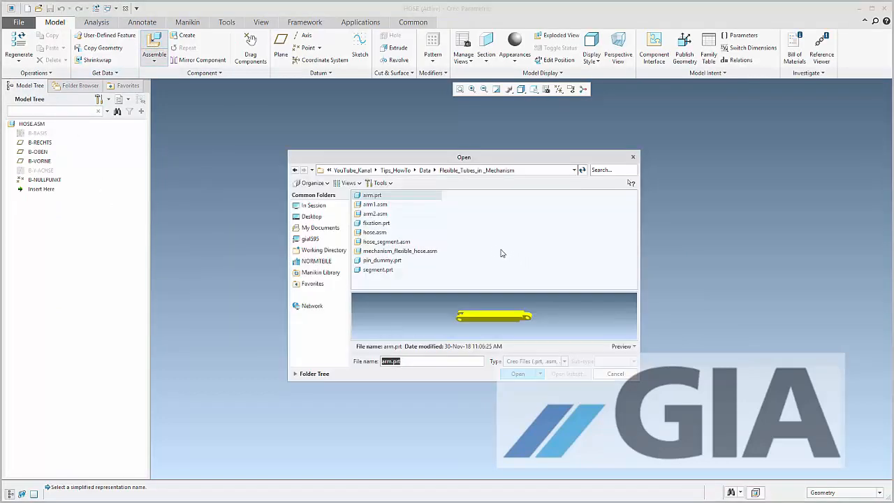
{"action": "double_click", "coordinate": [378, 242]}
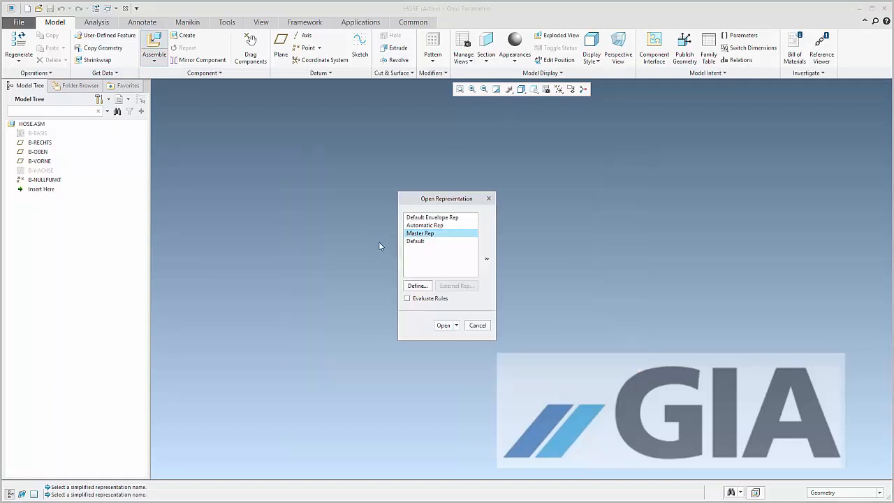
{"action": "left_click", "coordinate": [447, 326]}
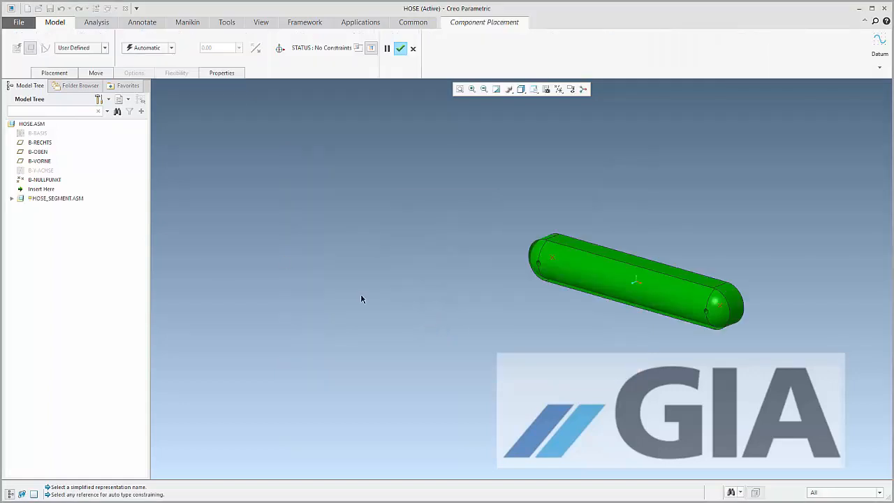
{"action": "right_click", "coordinate": [289, 215]}
{"action": "left_click", "coordinate": [315, 316]}
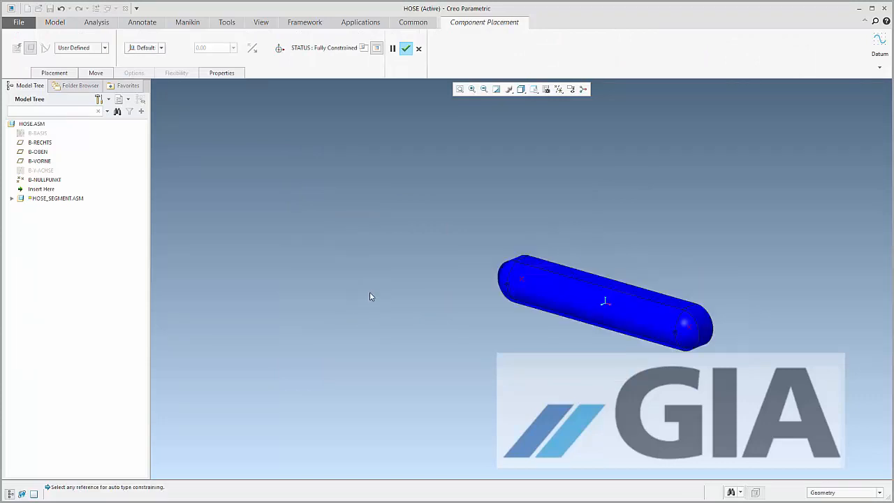
{"action": "middle_click", "coordinate": [781, 313]}
Turn the pin dummy about its pin at the end of the placed hose segment
{"action": "scroll", "coordinate": [776, 324], "scroll_direction": "down", "scroll_amount": 3}
{"action": "scroll", "coordinate": [755, 332], "scroll_direction": "down", "scroll_amount": 3}
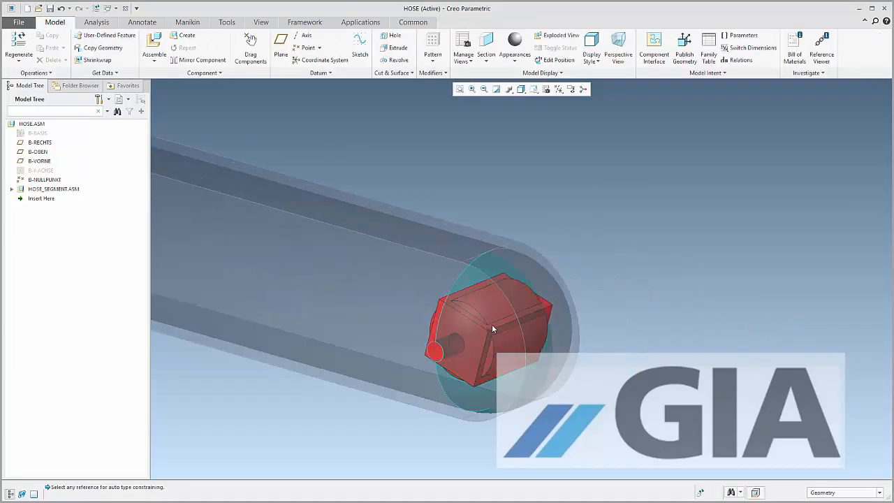
{"action": "mouse_move", "coordinate": [492, 325]}
{"action": "left_mouse_down", "text": "ctrl+alt"}
{"action": "mouse_move", "coordinate": [477, 287]}
{"action": "mouse_move", "coordinate": [495, 336]}
{"action": "mouse_move", "coordinate": [497, 317]}
{"action": "mouse_move", "coordinate": [507, 313]}
{"action": "mouse_move", "coordinate": [502, 296]}
{"action": "left_mouse_up", "text": "ctrl+alt"}
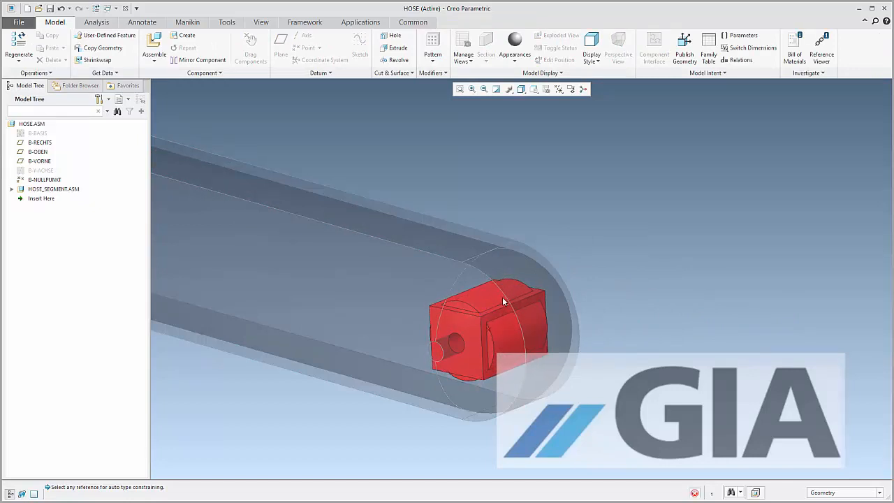
Display the coordinate systems and hide the datum points in the hose assembly
{"action": "left_click", "coordinate": [559, 90]}
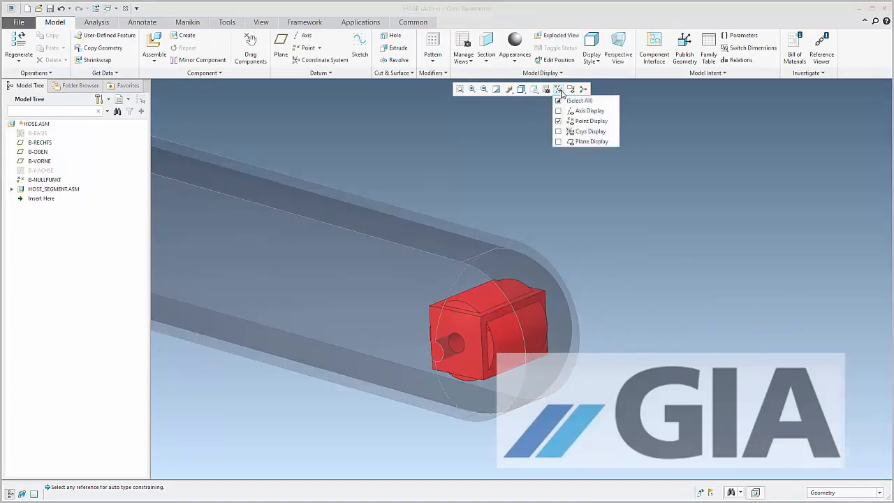
{"action": "left_click", "coordinate": [567, 133]}
{"action": "left_click", "coordinate": [587, 120]}
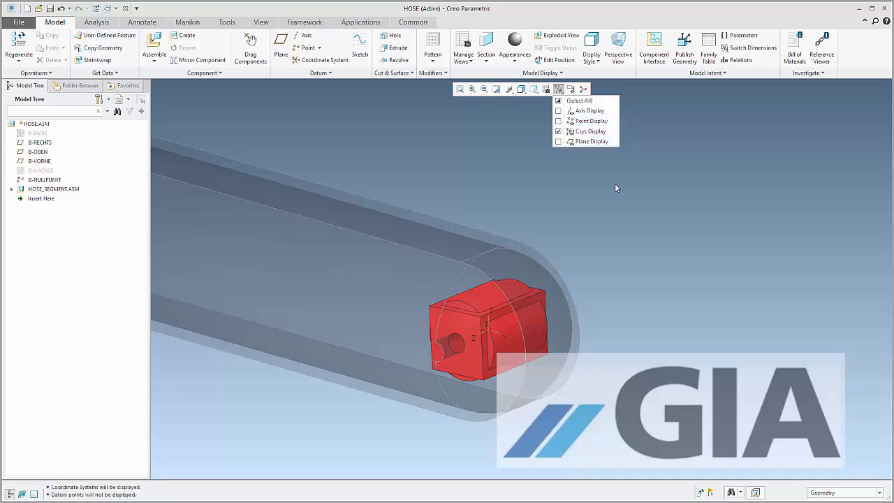
Insert a second hose_segment.asm in its Master Rep into the hose assembly
{"action": "left_click", "coordinate": [155, 46]}
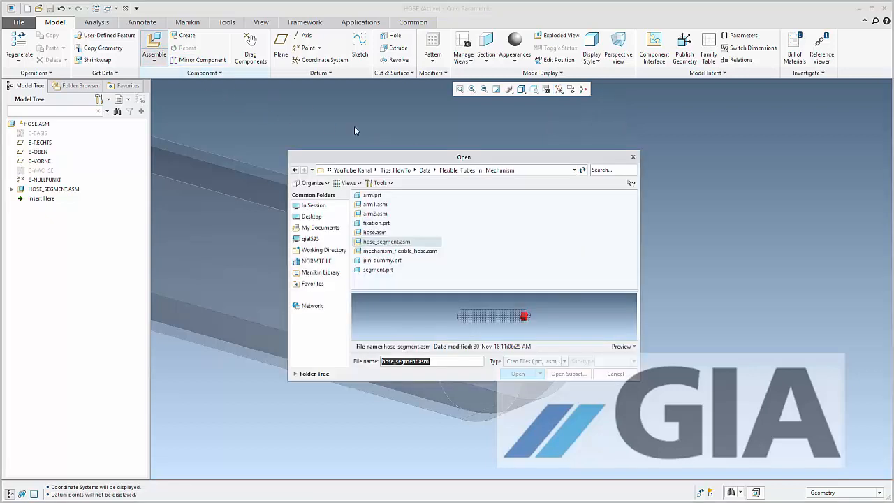
{"action": "double_click", "coordinate": [396, 243]}
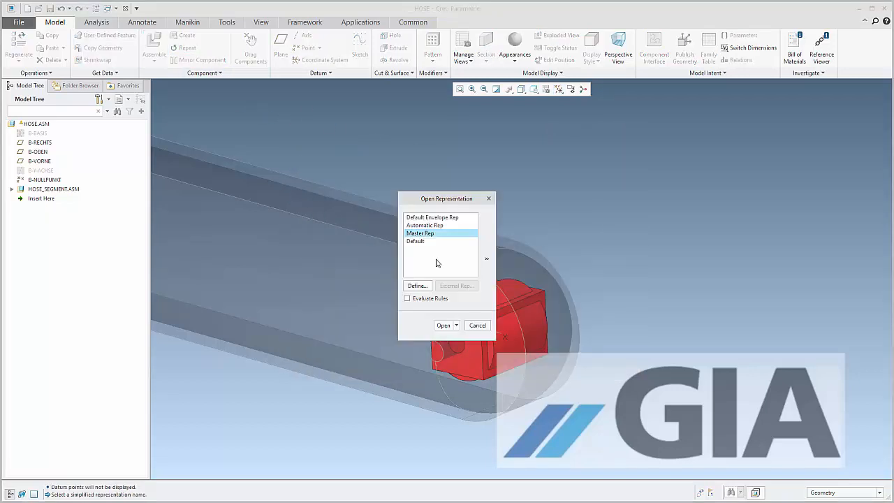
{"action": "left_click", "coordinate": [446, 325]}
{"action": "scroll", "coordinate": [743, 320], "scroll_direction": "down", "scroll_amount": 3}
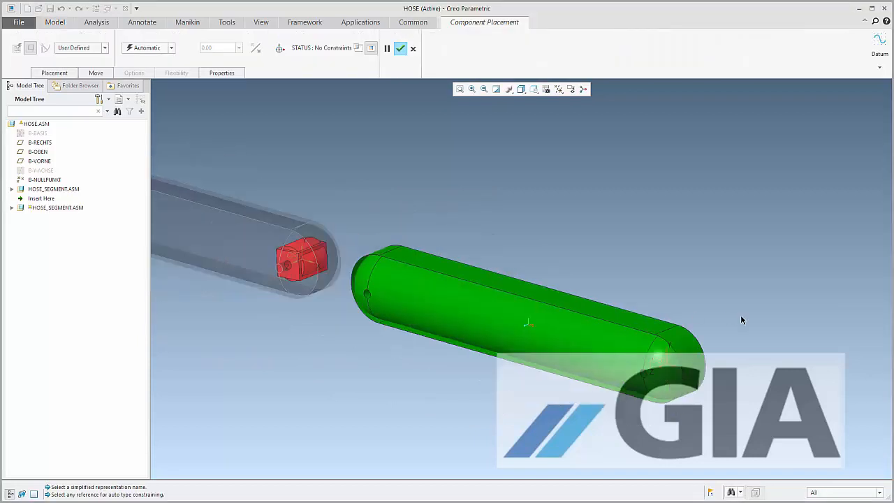
{"action": "scroll", "coordinate": [390, 278], "scroll_direction": "up", "scroll_amount": 5}
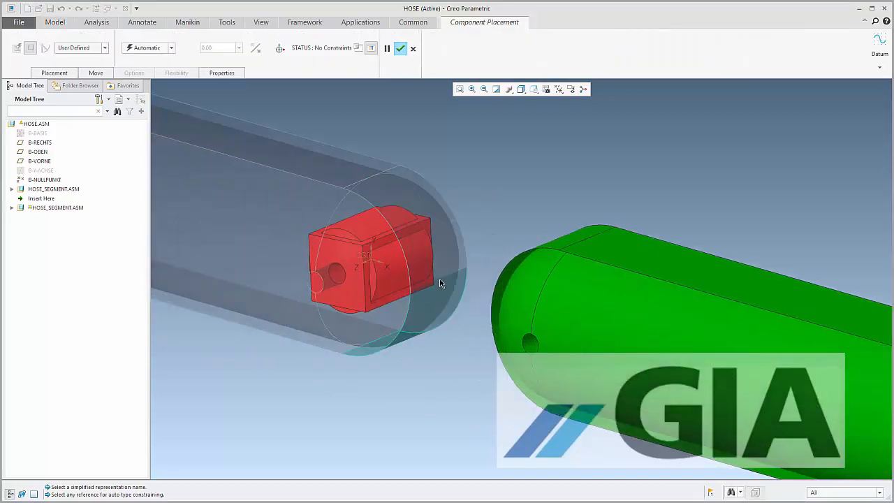
Weld the new segment to the first one by matching its SEGMENT.PRT KOORD-SYS with CSYS_PIN of the first segment's pin dummy
{"action": "left_click", "coordinate": [104, 47]}
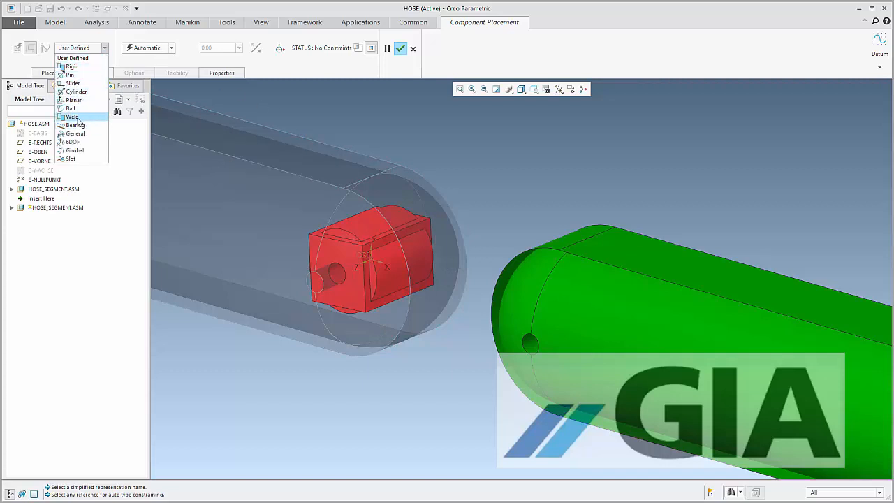
{"action": "left_click", "coordinate": [72, 116]}
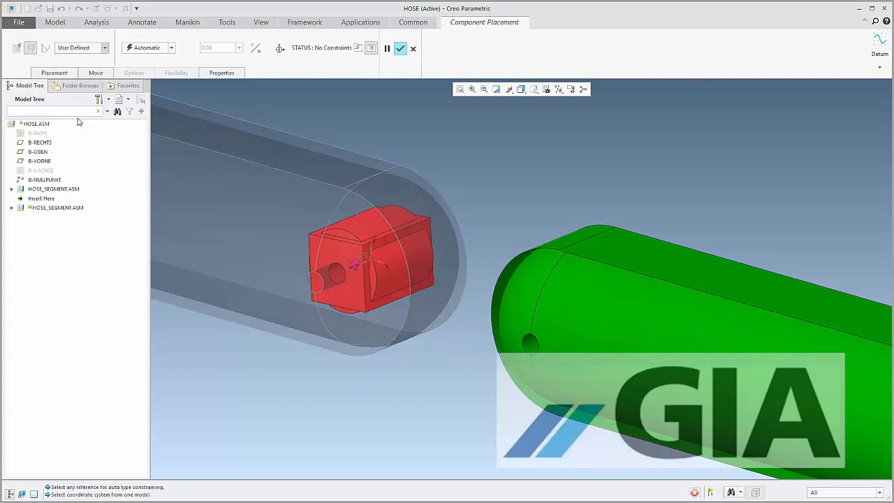
{"action": "left_click", "coordinate": [12, 208]}
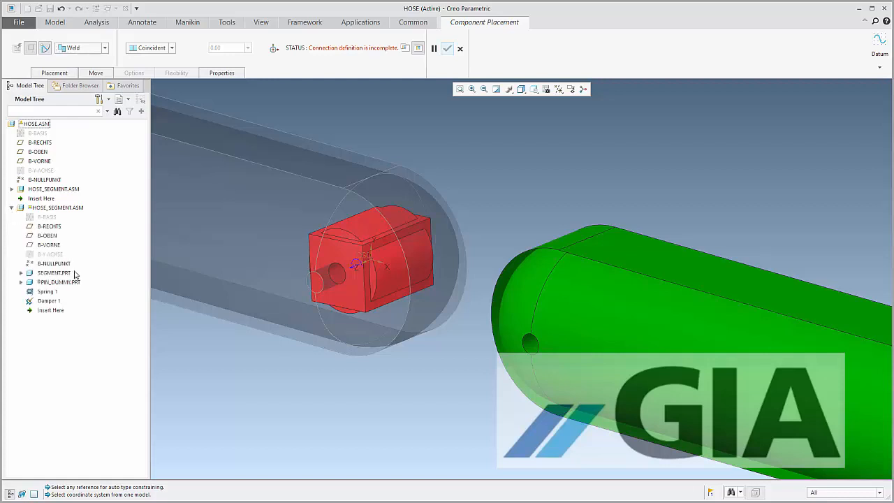
{"action": "left_click", "coordinate": [21, 273]}
{"action": "left_click", "coordinate": [63, 329]}
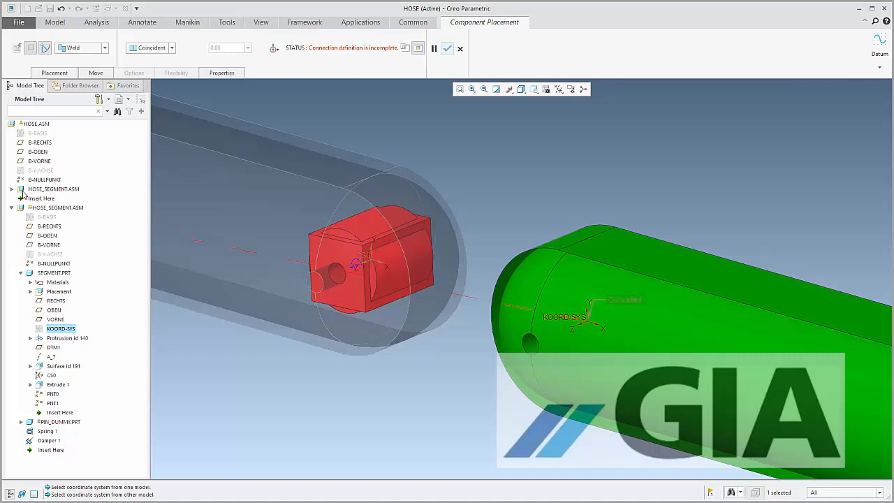
{"action": "left_click", "coordinate": [11, 190]}
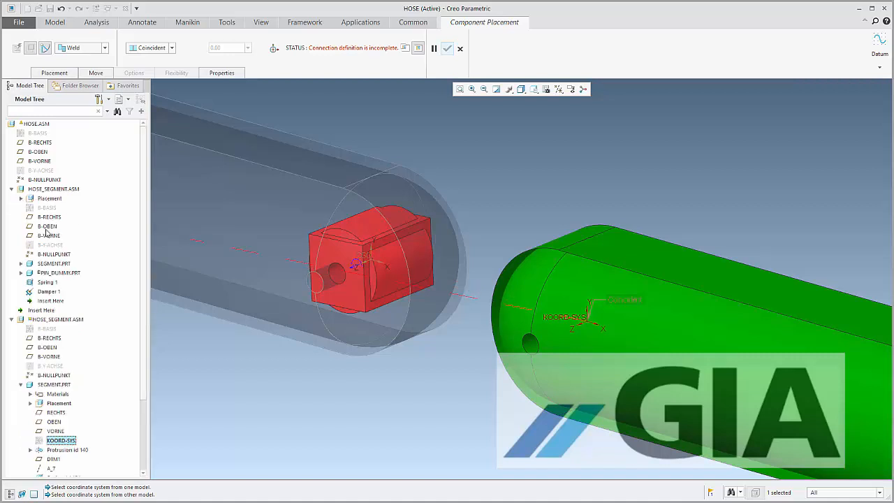
{"action": "left_click", "coordinate": [21, 273]}
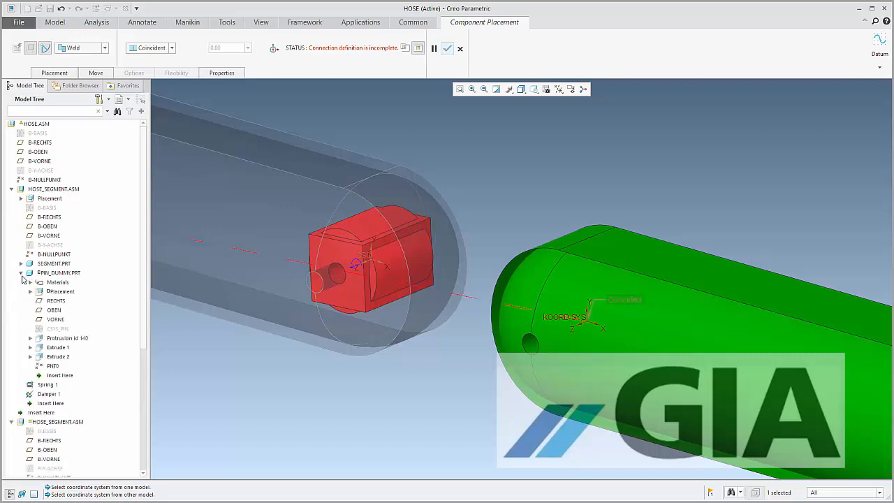
{"action": "left_click", "coordinate": [58, 329]}
{"action": "scroll", "coordinate": [527, 246], "scroll_direction": "down", "scroll_amount": 3}
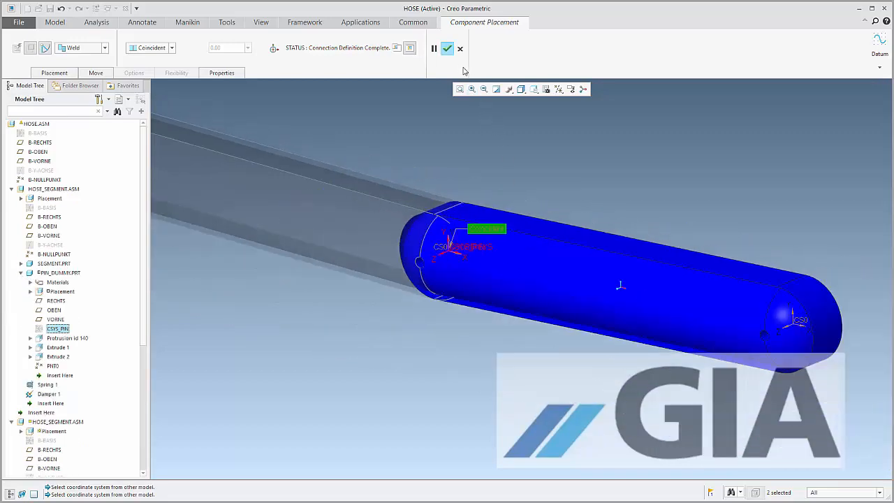
{"action": "left_click", "coordinate": [447, 49]}
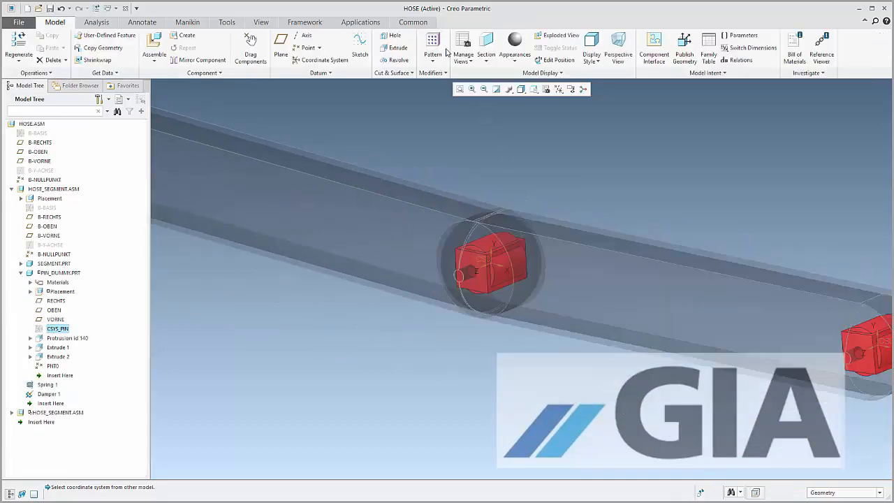
Show the hidden CSYS_PIN coordinate system of the first segment's pin dummy
{"action": "right_click", "coordinate": [68, 333]}
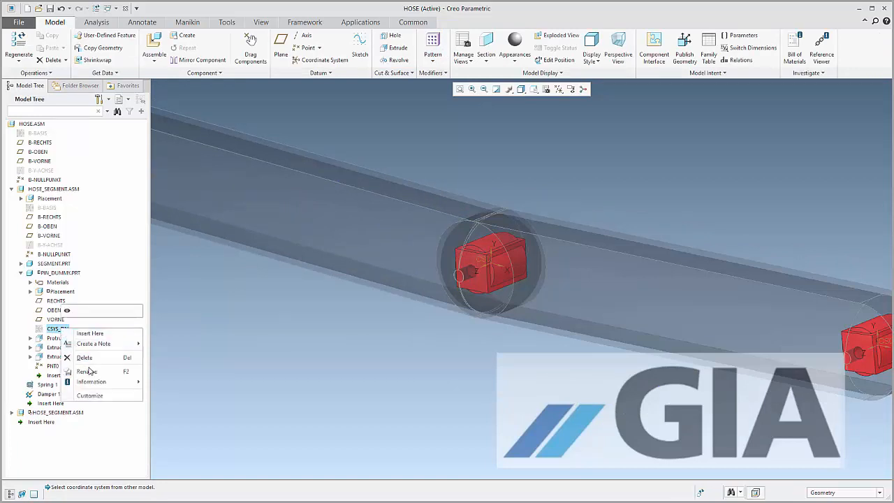
{"action": "left_click", "coordinate": [68, 310]}
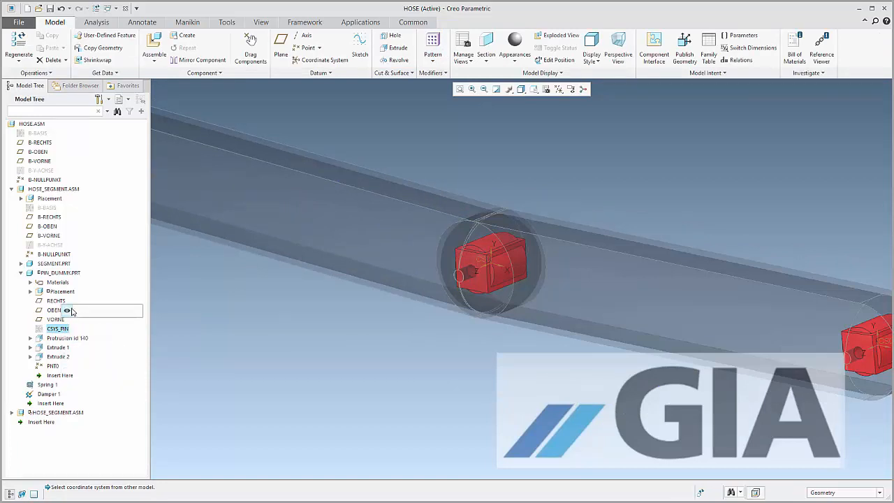
{"action": "left_click", "coordinate": [248, 287]}
{"action": "scroll", "coordinate": [245, 285], "scroll_direction": "up", "scroll_amount": 3}
{"action": "scroll", "coordinate": [607, 308], "scroll_direction": "down", "scroll_amount": 3}
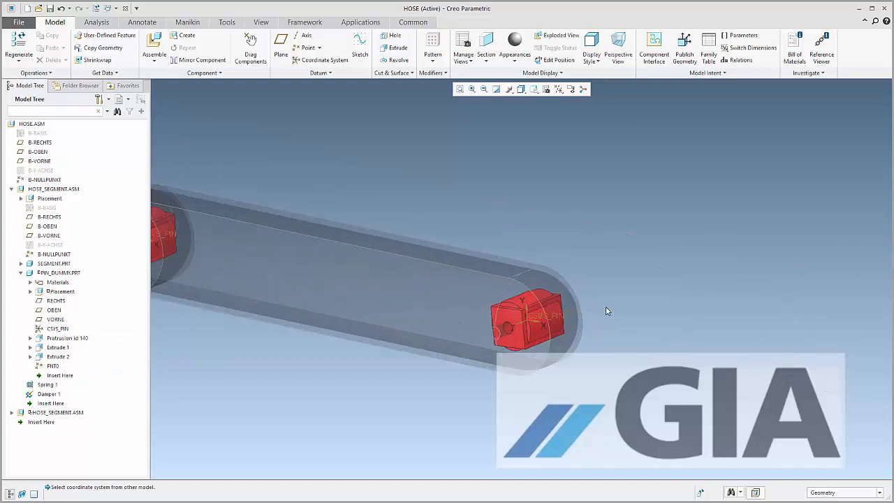
{"action": "scroll", "coordinate": [637, 306], "scroll_direction": "up", "scroll_amount": 3}
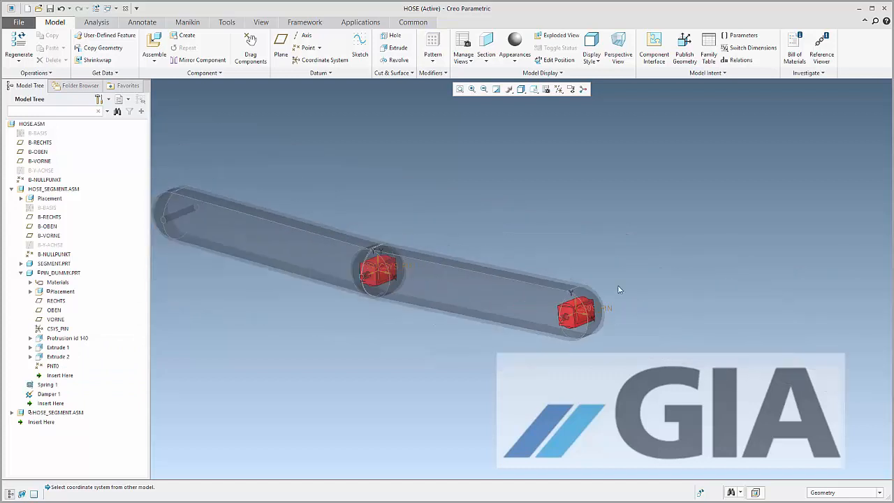
Set up a Repeat of the second hose segment with its Coincident reference to CSYS_PIN as the variable assembly reference
{"action": "left_click", "coordinate": [20, 273]}
{"action": "left_click", "coordinate": [61, 273]}
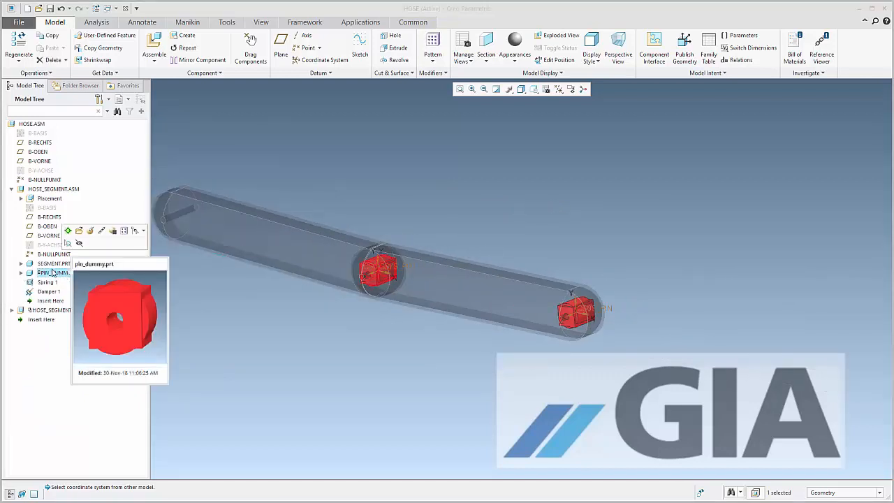
{"action": "left_click", "coordinate": [11, 189]}
{"action": "left_click", "coordinate": [41, 199]}
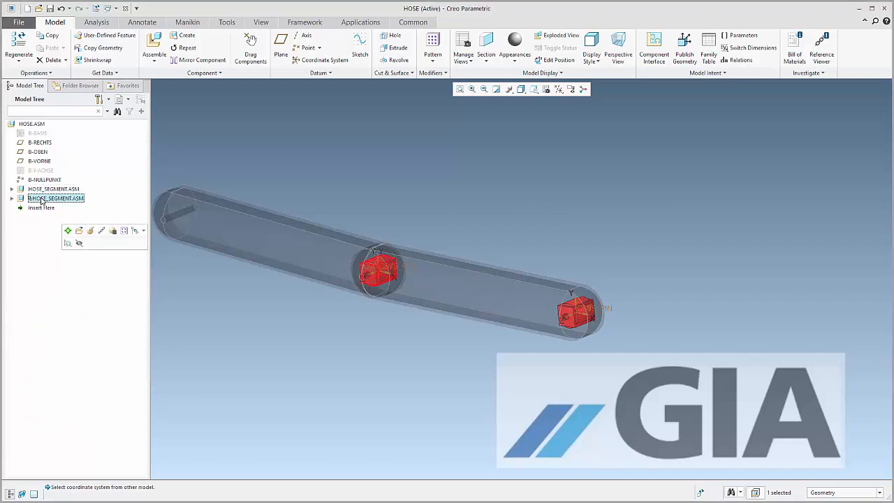
{"action": "mouse_move", "coordinate": [42, 201]}
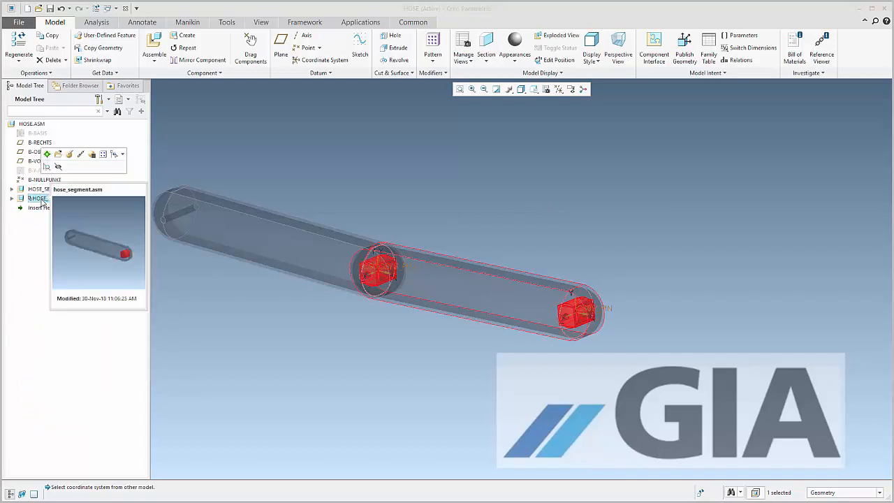
{"action": "right_click", "coordinate": [42, 200]}
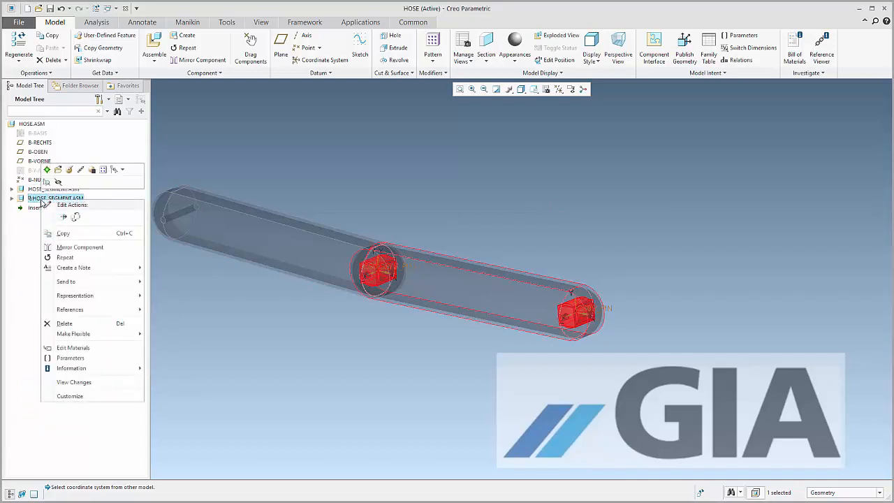
{"action": "left_click", "coordinate": [65, 257]}
{"action": "left_click", "coordinate": [775, 159]}
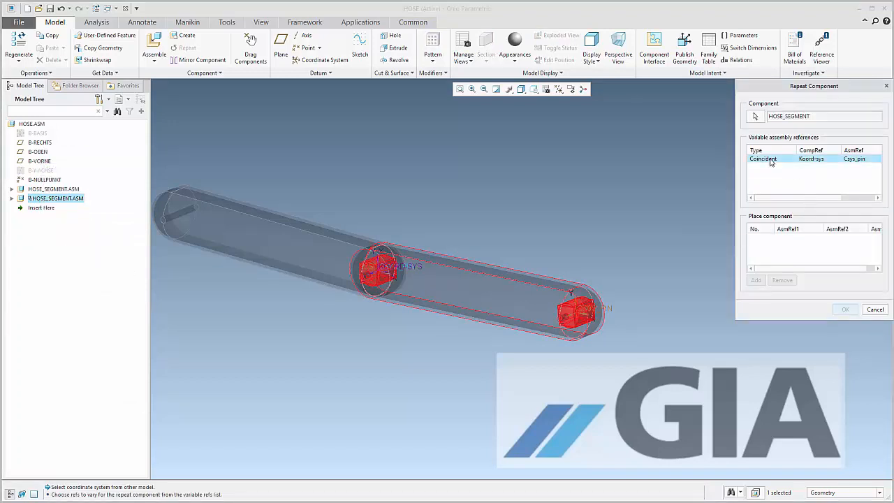
{"action": "left_click", "coordinate": [756, 280]}
Place thirteen more hose segments in a chain, each on the CSYS_PIN coordinate system at the current free end, and finish the repeat
{"action": "scroll", "coordinate": [697, 299], "scroll_direction": "down", "scroll_amount": 2}
{"action": "scroll", "coordinate": [412, 259], "scroll_direction": "up", "scroll_amount": 4}
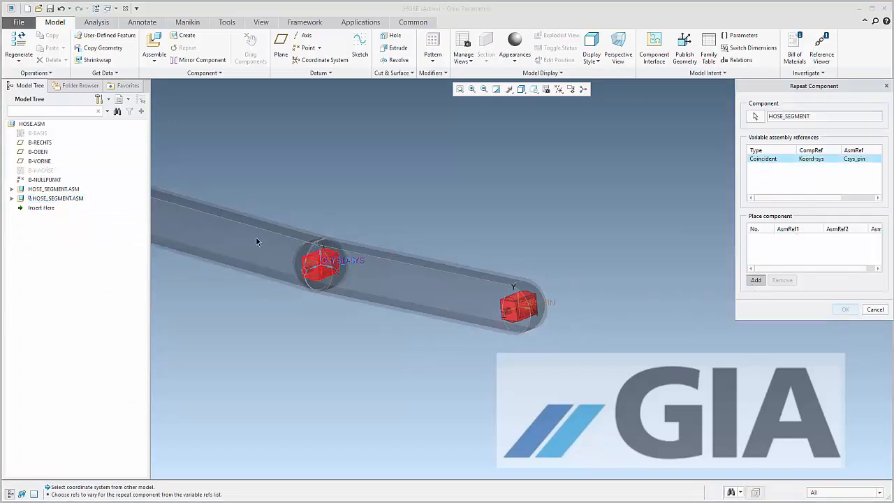
{"action": "scroll", "coordinate": [498, 229], "scroll_direction": "down", "scroll_amount": 2}
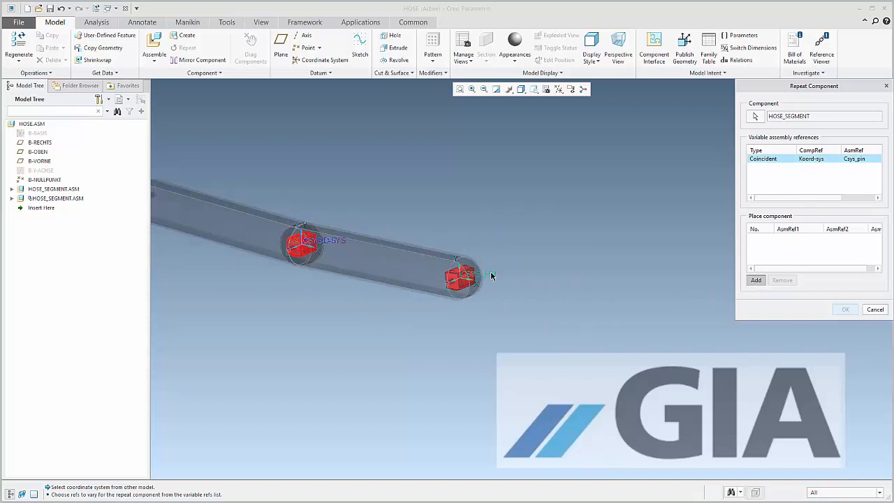
{"action": "left_click", "coordinate": [491, 276]}
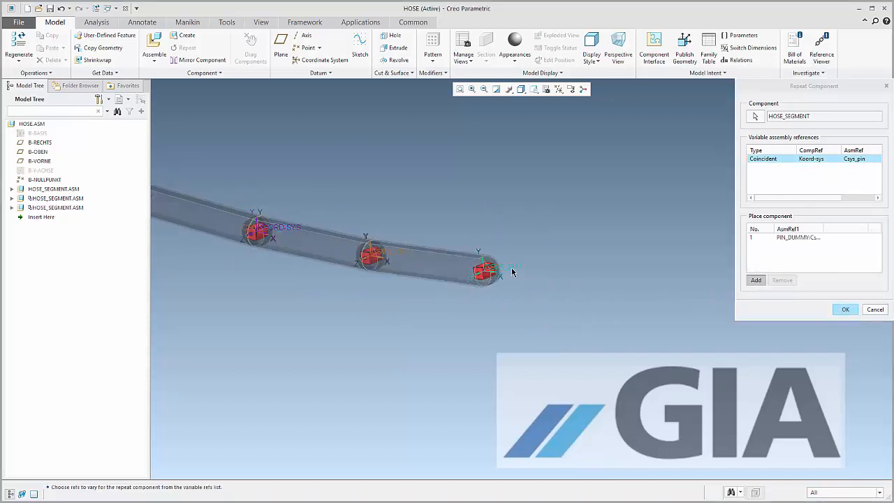
{"action": "left_click", "coordinate": [513, 271]}
{"action": "left_click", "coordinate": [524, 262]}
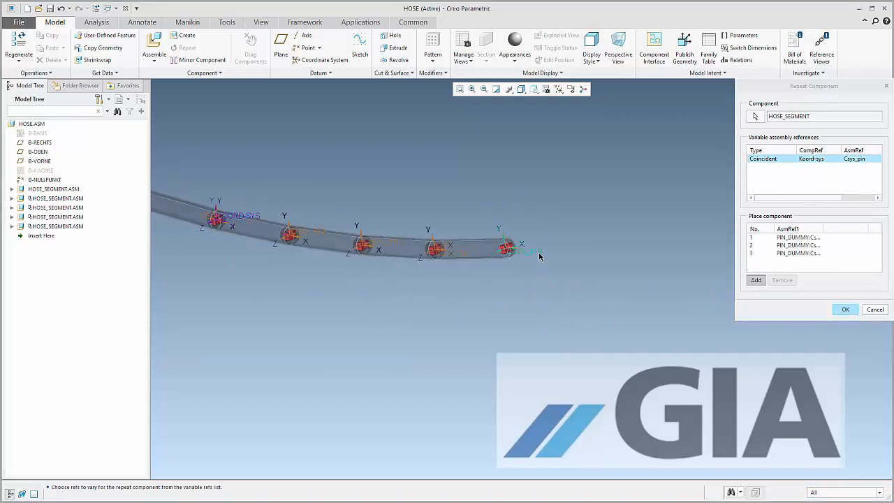
{"action": "left_click", "coordinate": [546, 251]}
{"action": "left_click", "coordinate": [546, 235]}
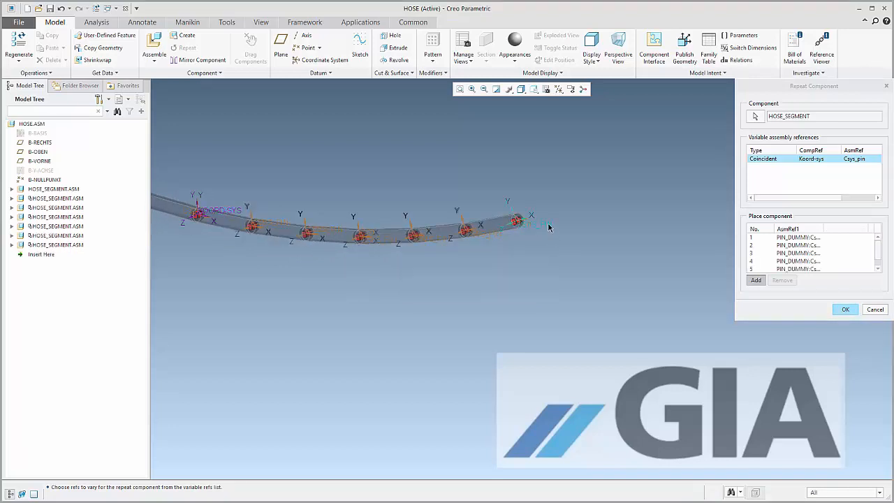
{"action": "left_click", "coordinate": [549, 227]}
{"action": "left_click", "coordinate": [559, 208]}
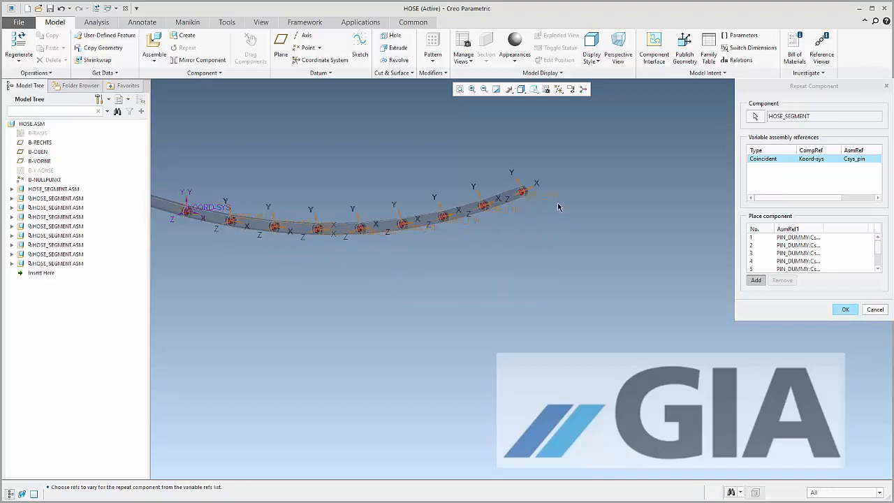
{"action": "left_click", "coordinate": [554, 195]}
{"action": "left_click", "coordinate": [558, 183]}
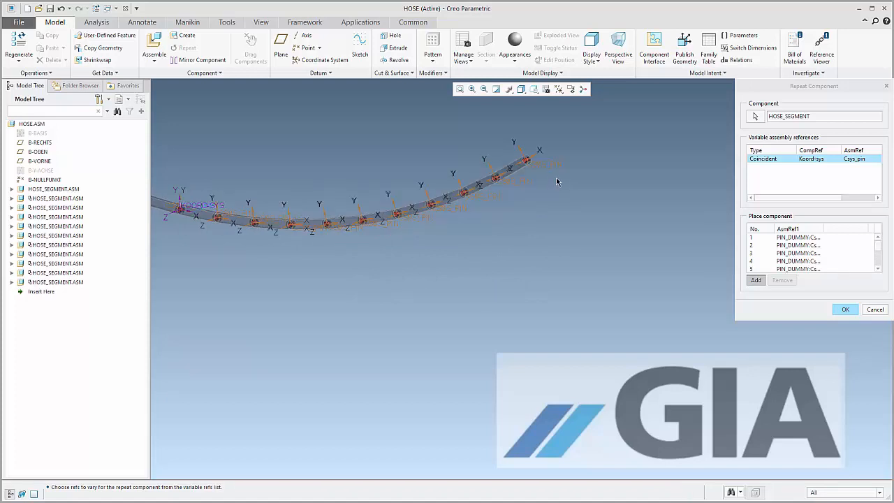
{"action": "left_click", "coordinate": [557, 170]}
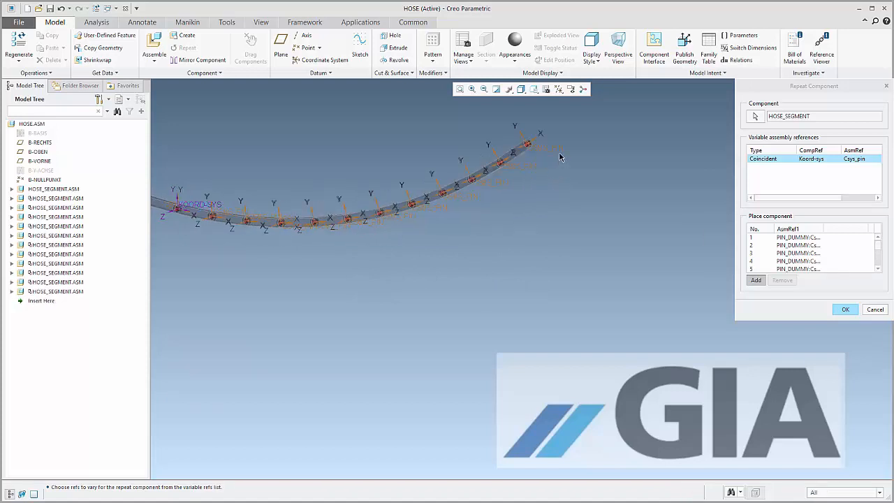
{"action": "left_click", "coordinate": [559, 152]}
{"action": "left_click", "coordinate": [559, 136]}
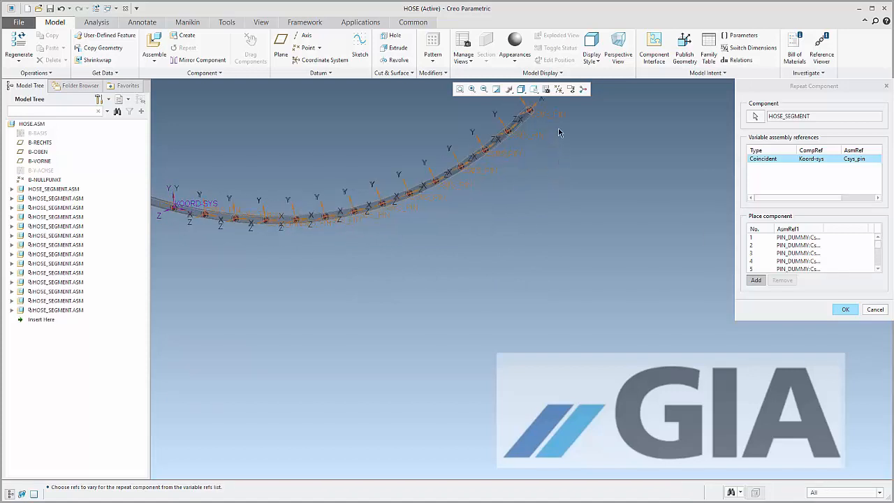
{"action": "left_click", "coordinate": [559, 117]}
{"action": "left_click", "coordinate": [845, 309]}
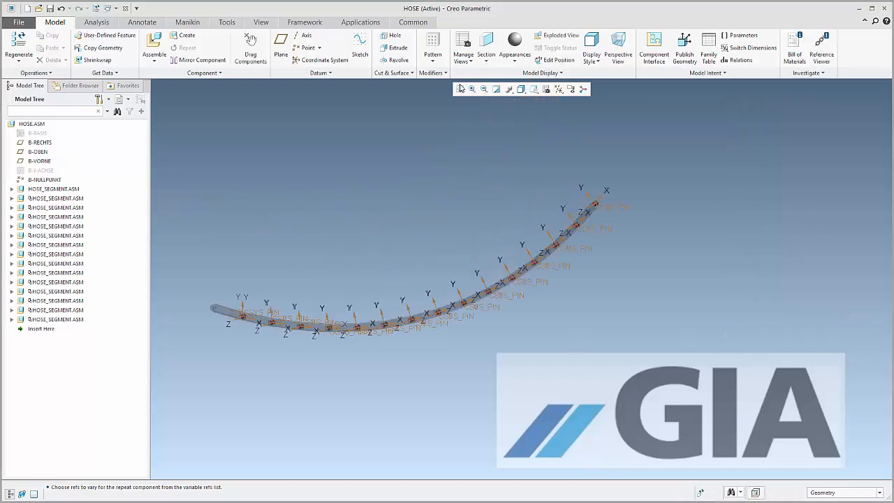
Switch to the Mechanism application and pull the hose's free end upward and back toward its fixed end to bend the chain
{"action": "left_click", "coordinate": [360, 21]}
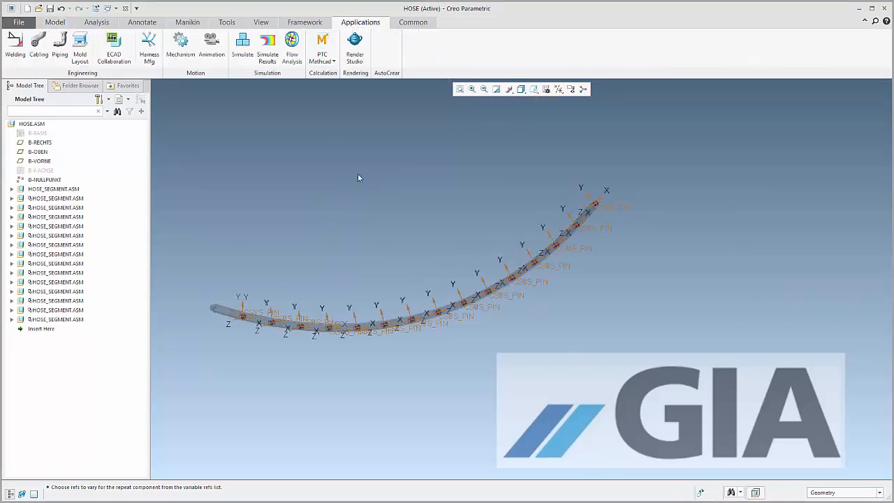
{"action": "left_click", "coordinate": [180, 49]}
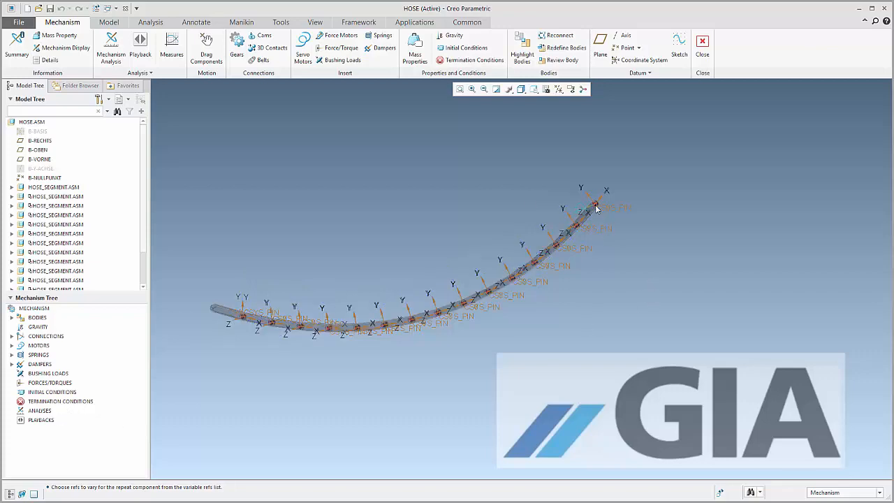
{"action": "left_click_drag", "start_coordinate": [596, 205], "coordinate": [542, 112], "text": "ctrl+alt"}
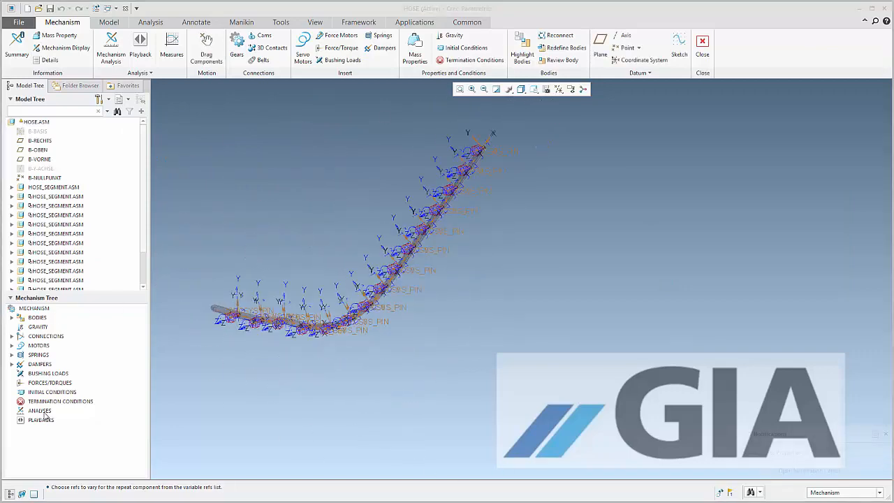
Create a Static analysis of the hose starting from the current configuration, run it and keep the definition
{"action": "left_click", "coordinate": [44, 412]}
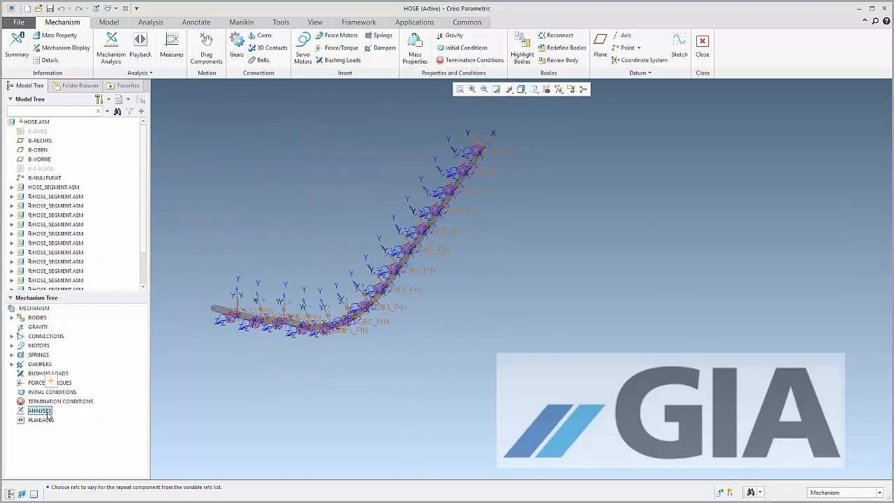
{"action": "left_click", "coordinate": [52, 381]}
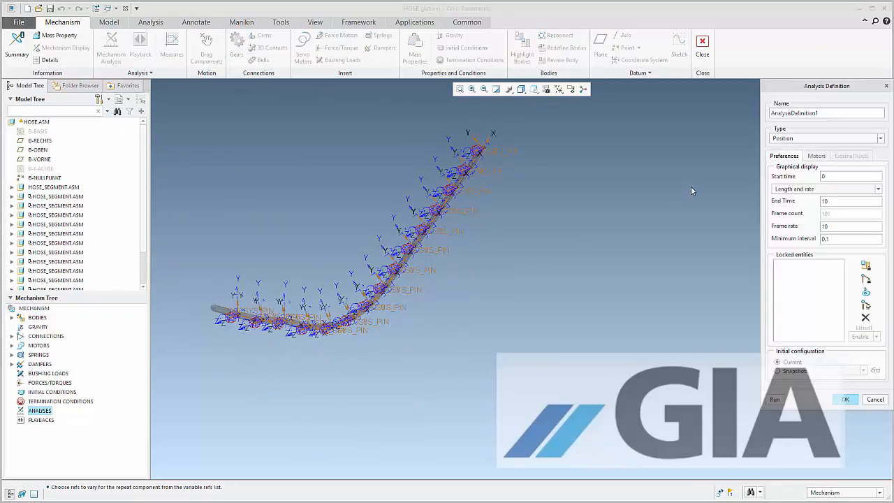
{"action": "left_click", "coordinate": [787, 139]}
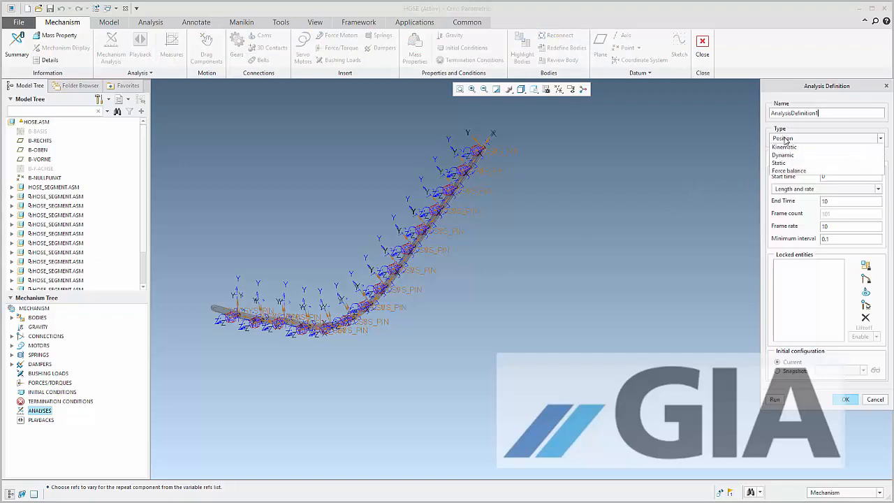
{"action": "left_click", "coordinate": [814, 172]}
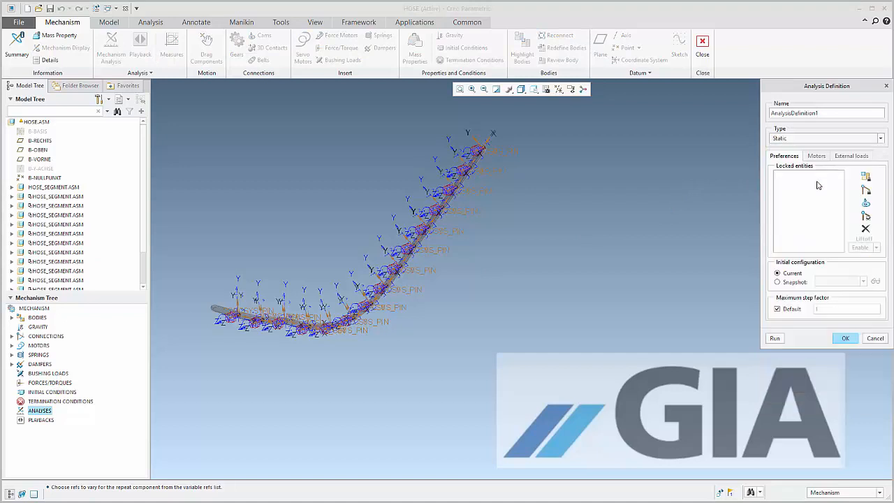
{"action": "left_click", "coordinate": [775, 338]}
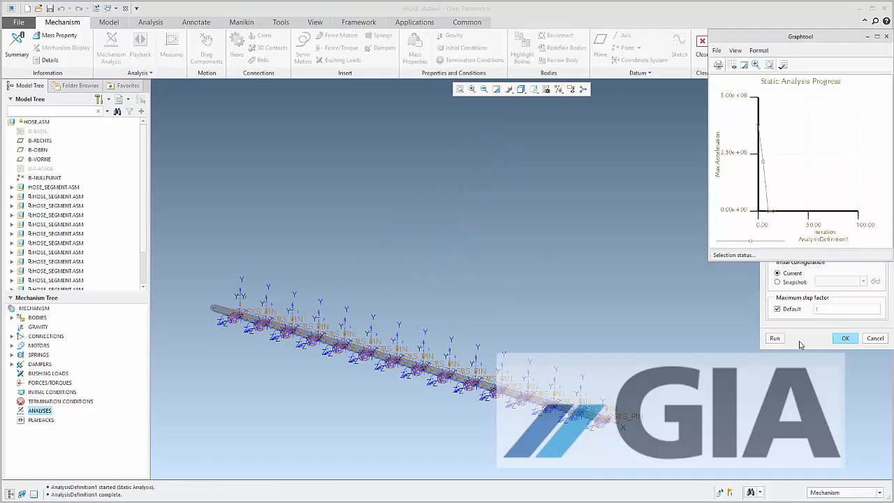
{"action": "left_click", "coordinate": [845, 338]}
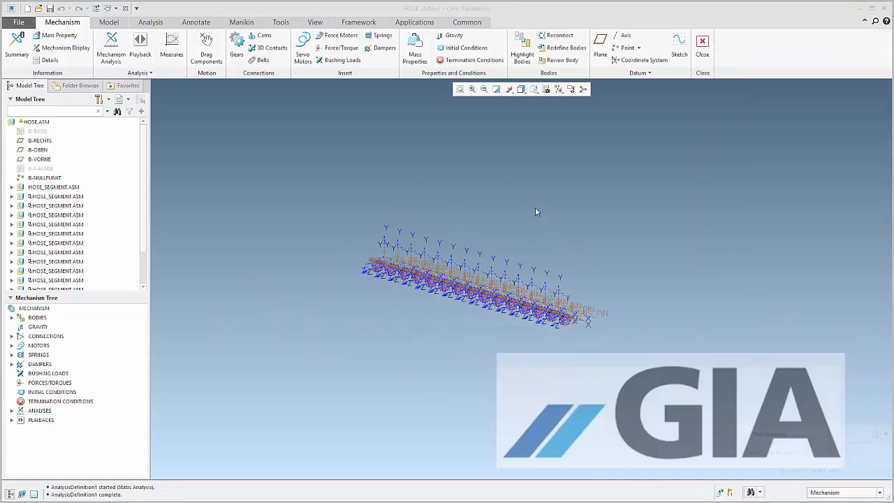
Leave the hose model without saving the AnalysisDefinition1 playback, and swing the second arm downward in the mechanism_flexible_hose assembly
{"action": "scroll", "coordinate": [444, 293], "scroll_direction": "up", "scroll_amount": 3}
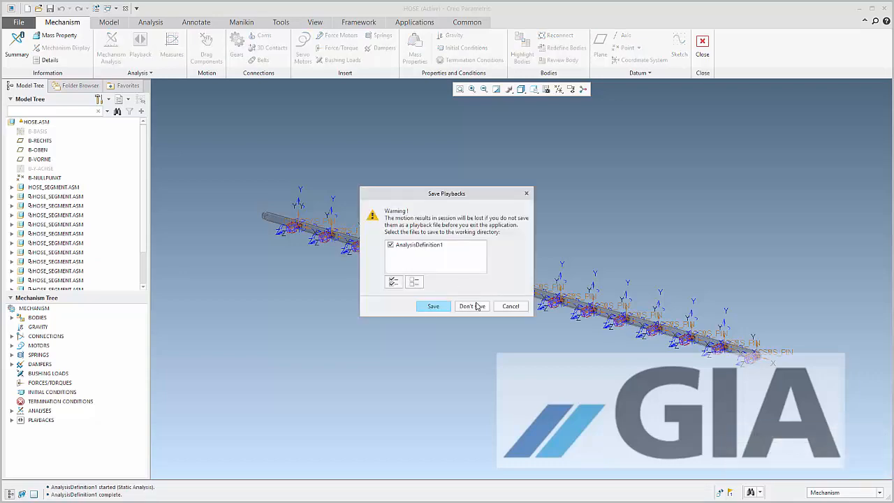
{"action": "left_click", "coordinate": [473, 305]}
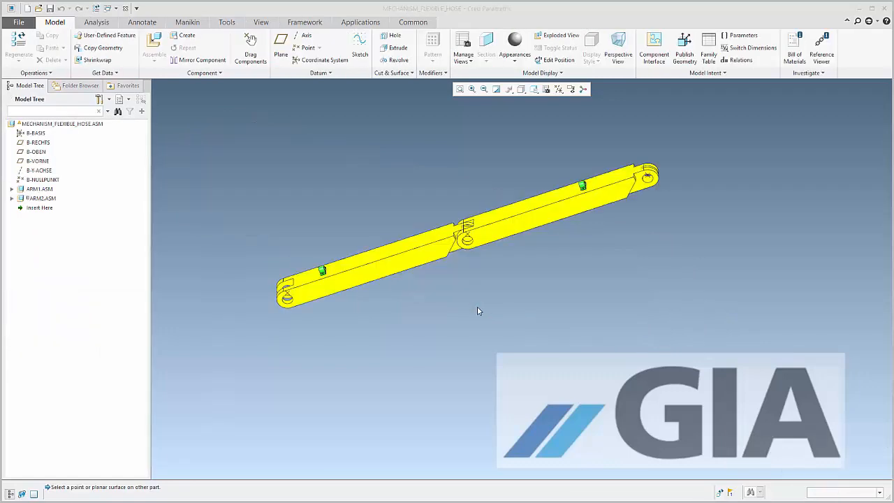
{"action": "left_click_drag", "start_coordinate": [613, 209], "coordinate": [590, 279], "text": "ctrl+alt"}
Insert hose.asm into the arm assembly using its Master Rep representation
{"action": "scroll", "coordinate": [515, 259], "scroll_direction": "up", "scroll_amount": 1}
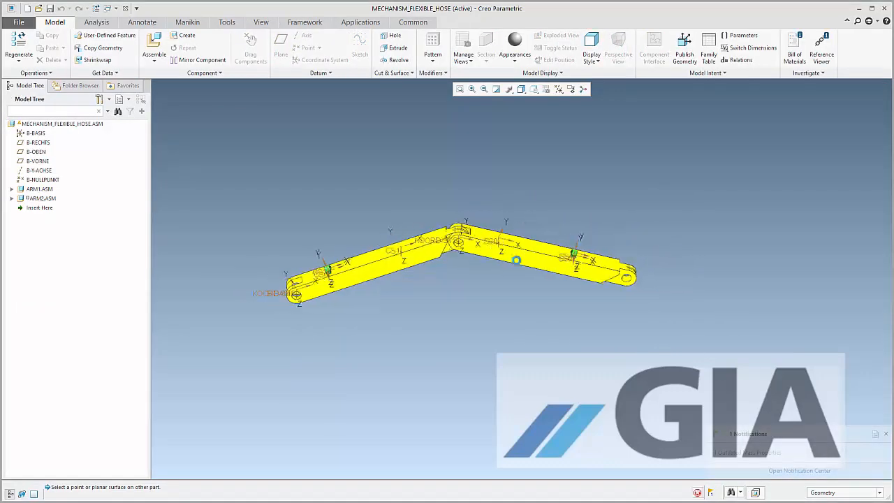
{"action": "scroll", "coordinate": [384, 265], "scroll_direction": "down", "scroll_amount": 3}
{"action": "mouse_move", "coordinate": [314, 262]}
{"action": "middle_mouse_down"}
{"action": "mouse_move", "coordinate": [288, 220]}
{"action": "mouse_move", "coordinate": [301, 285]}
{"action": "middle_mouse_up"}
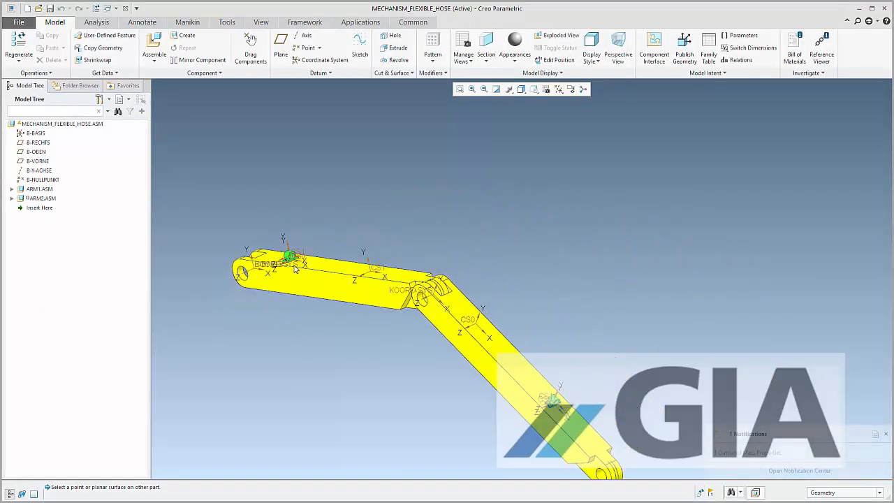
{"action": "scroll", "coordinate": [293, 265], "scroll_direction": "down", "scroll_amount": 6}
{"action": "scroll", "coordinate": [293, 269], "scroll_direction": "down", "scroll_amount": 4}
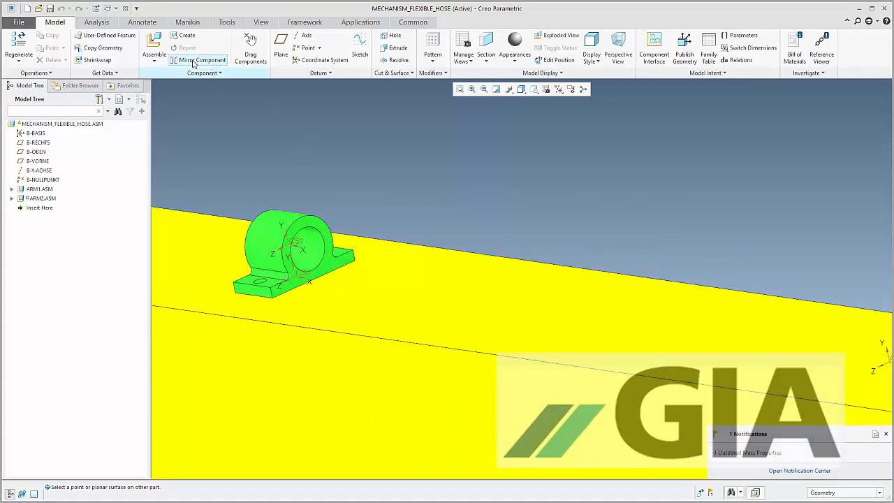
{"action": "left_click", "coordinate": [156, 46]}
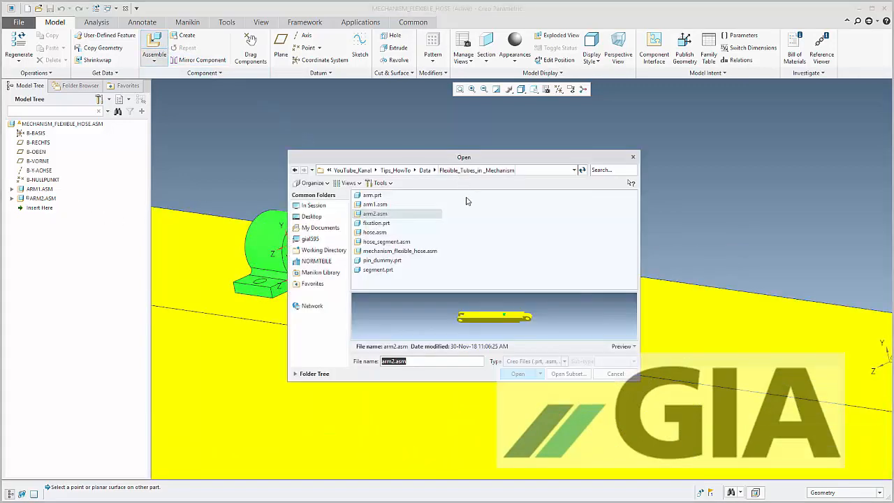
{"action": "double_click", "coordinate": [384, 234]}
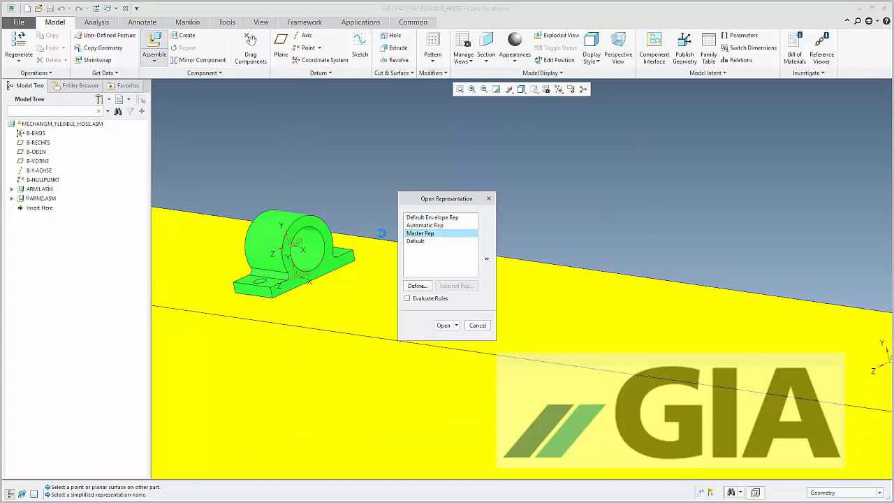
{"action": "left_click", "coordinate": [444, 326]}
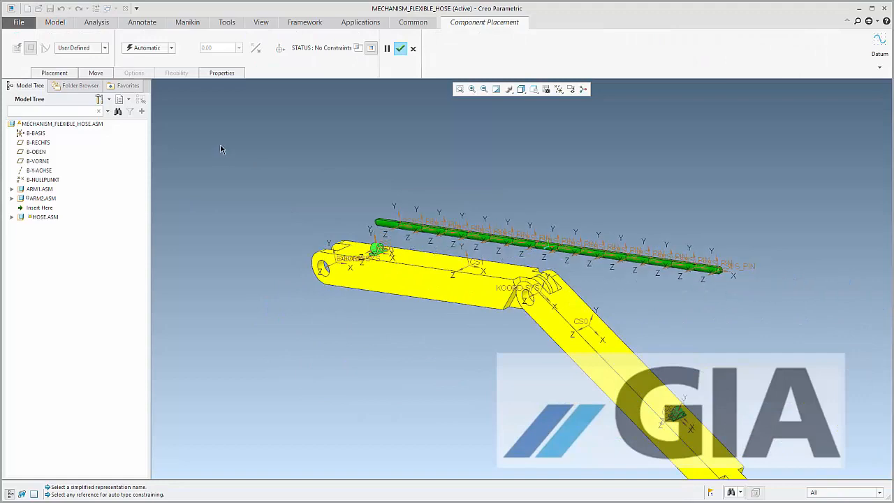
Join the first hose segment's B-BASIS coordinate system to CS1 of the first arm's fixation with a Weld connection
{"action": "scroll", "coordinate": [414, 235], "scroll_direction": "up", "scroll_amount": 5}
{"action": "scroll", "coordinate": [415, 234], "scroll_direction": "up", "scroll_amount": 2}
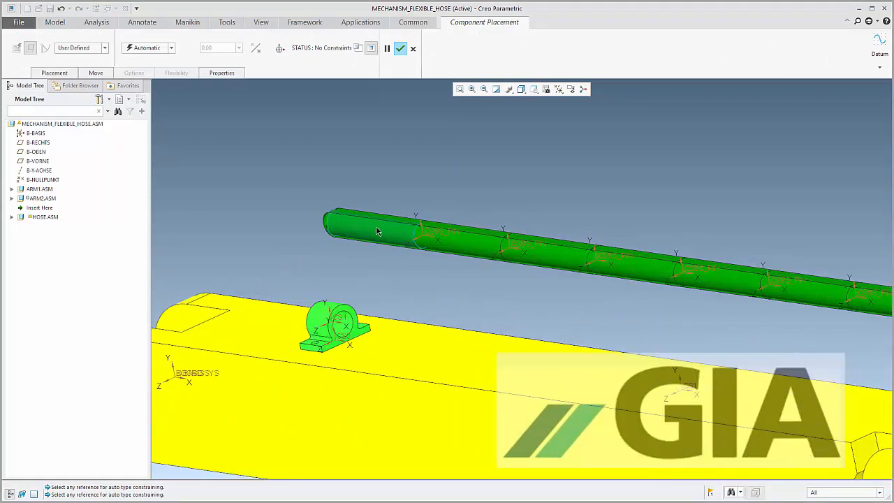
{"action": "left_click", "coordinate": [11, 217]}
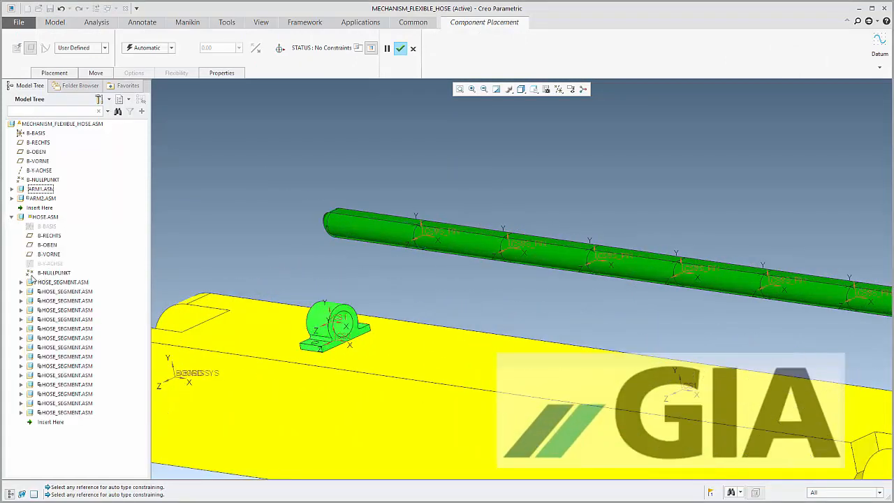
{"action": "left_click", "coordinate": [21, 282]}
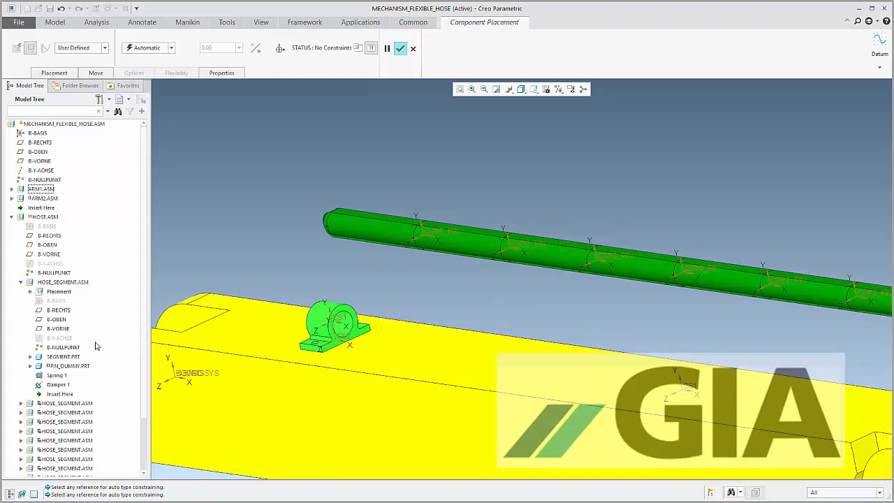
{"action": "left_click", "coordinate": [52, 301]}
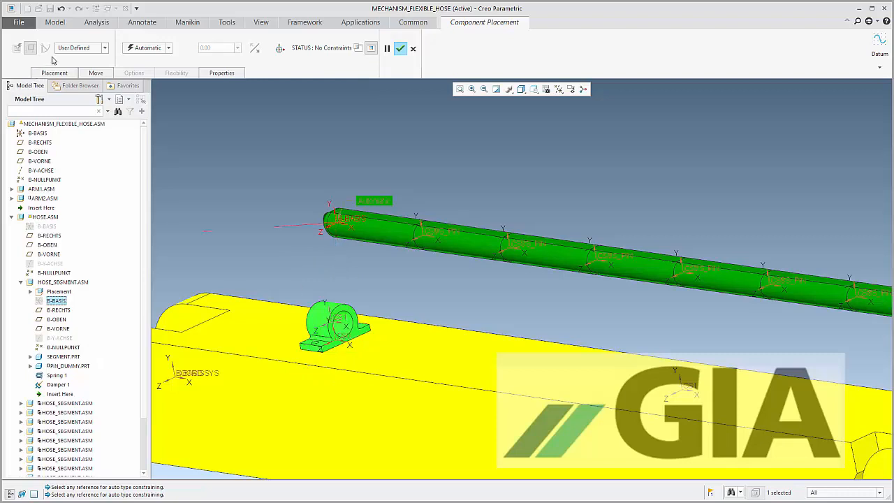
{"action": "left_click", "coordinate": [103, 48]}
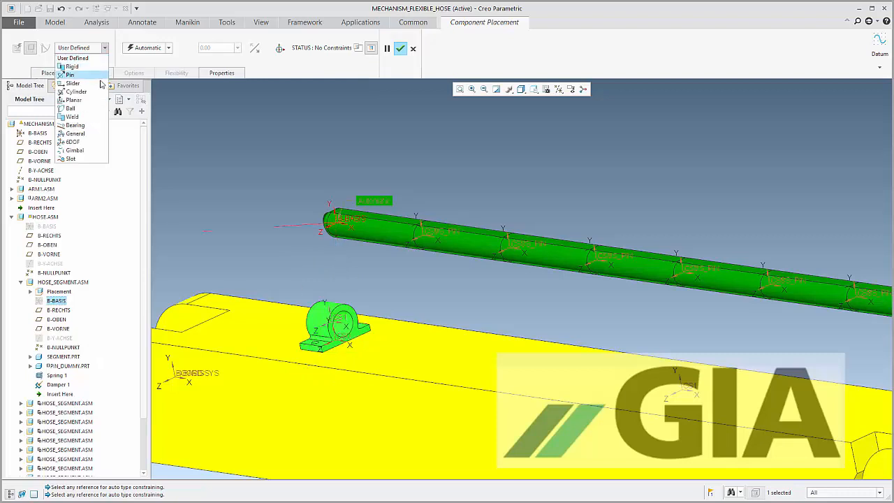
{"action": "left_click", "coordinate": [82, 118]}
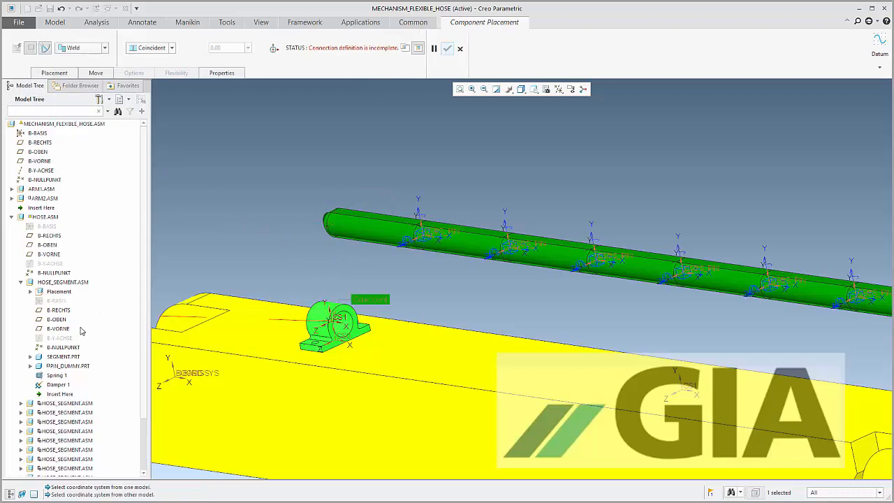
{"action": "left_click", "coordinate": [54, 301]}
Add a second Weld connection set between the coordinate system at the hose's free end and CS1 of the second arm's fixation
{"action": "scroll", "coordinate": [241, 142], "scroll_direction": "up", "scroll_amount": 7}
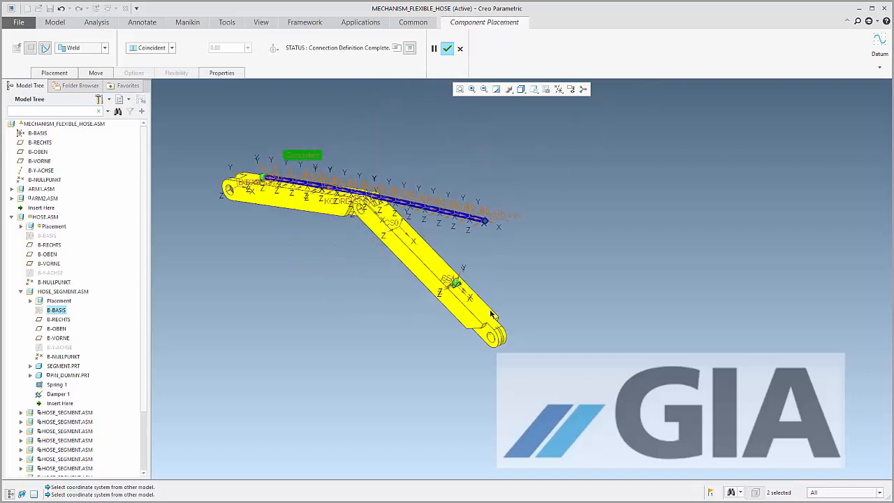
{"action": "scroll", "coordinate": [289, 204], "scroll_direction": "up", "scroll_amount": 3}
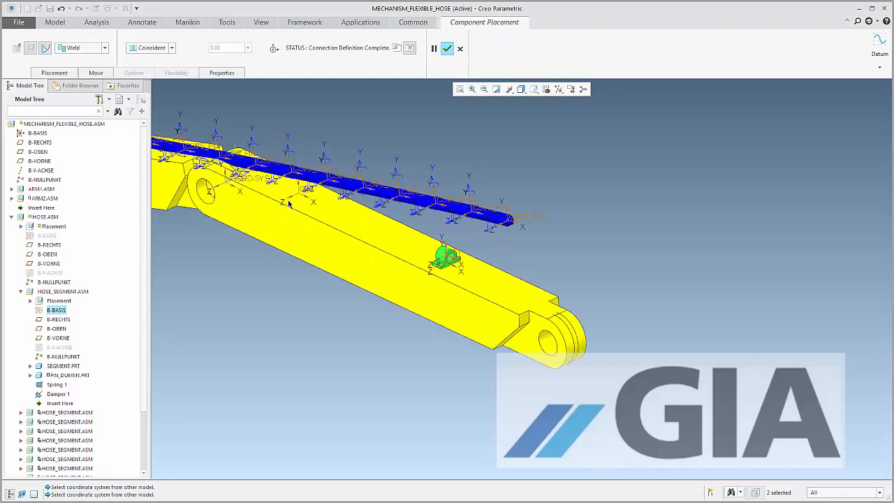
{"action": "right_click", "coordinate": [689, 204]}
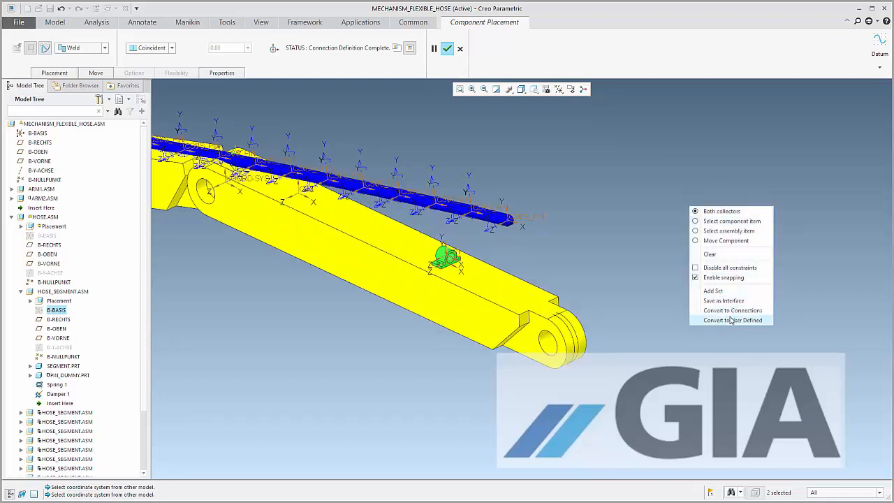
{"action": "left_click", "coordinate": [727, 291]}
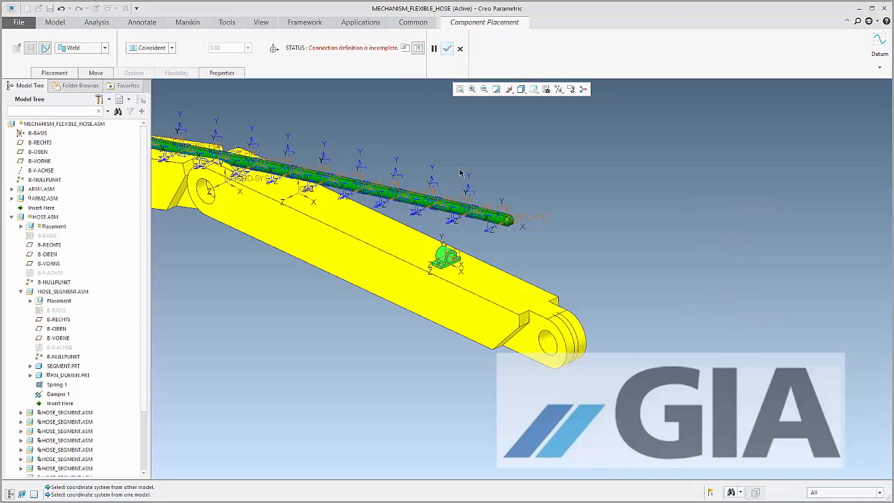
{"action": "scroll", "coordinate": [454, 248], "scroll_direction": "down", "scroll_amount": 3}
{"action": "scroll", "coordinate": [576, 213], "scroll_direction": "down", "scroll_amount": 3}
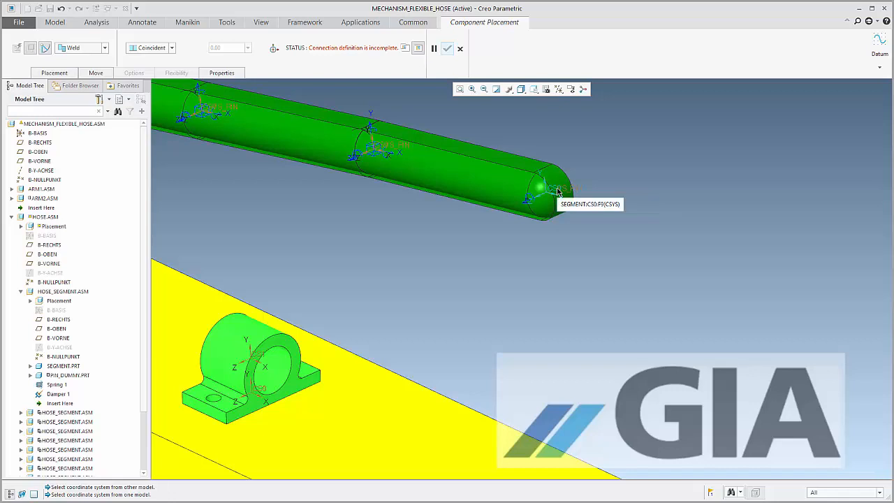
{"action": "left_click", "coordinate": [558, 192]}
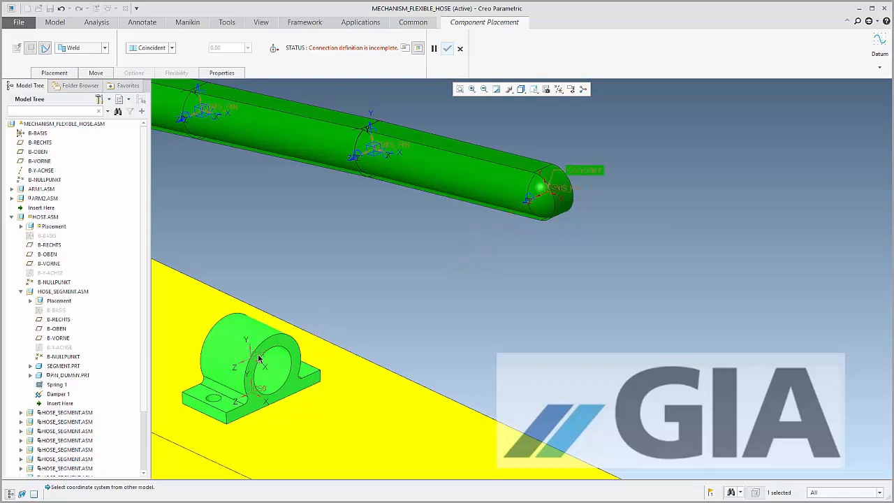
{"action": "left_click", "coordinate": [259, 357]}
{"action": "scroll", "coordinate": [579, 215], "scroll_direction": "up", "scroll_amount": 8}
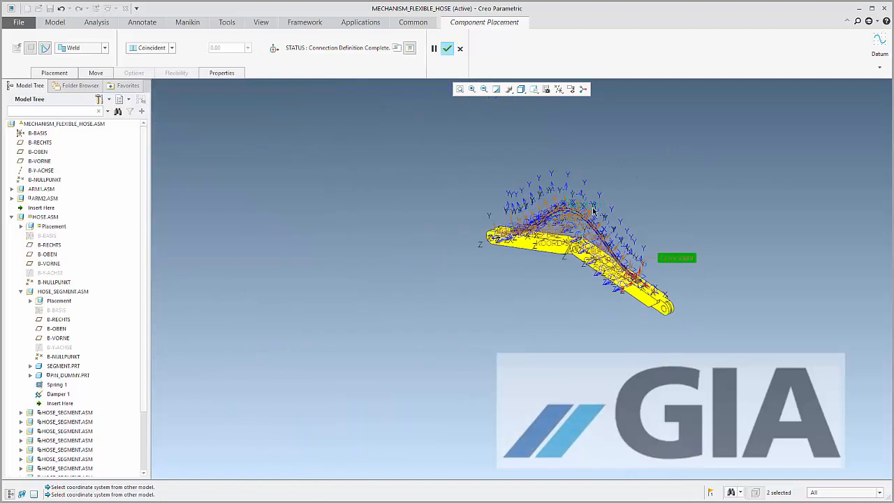
Swing the second arm upward to flex the attached hose, and accept the hose placement
{"action": "scroll", "coordinate": [593, 211], "scroll_direction": "down", "scroll_amount": 5}
{"action": "middle_click_drag", "start_coordinate": [553, 265], "coordinate": [689, 316]}
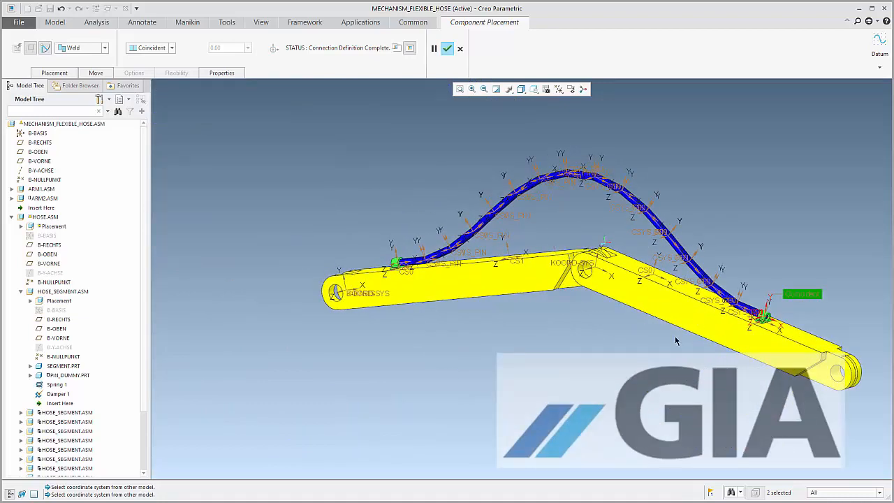
{"action": "left_click_drag", "start_coordinate": [675, 341], "coordinate": [662, 227], "text": "ctrl+alt"}
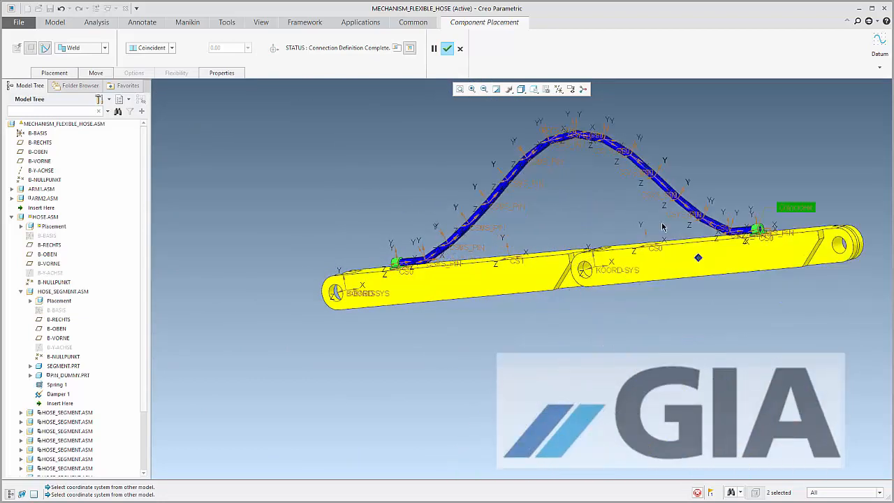
{"action": "left_click_drag", "start_coordinate": [539, 136], "coordinate": [529, 112], "text": "ctrl+alt"}
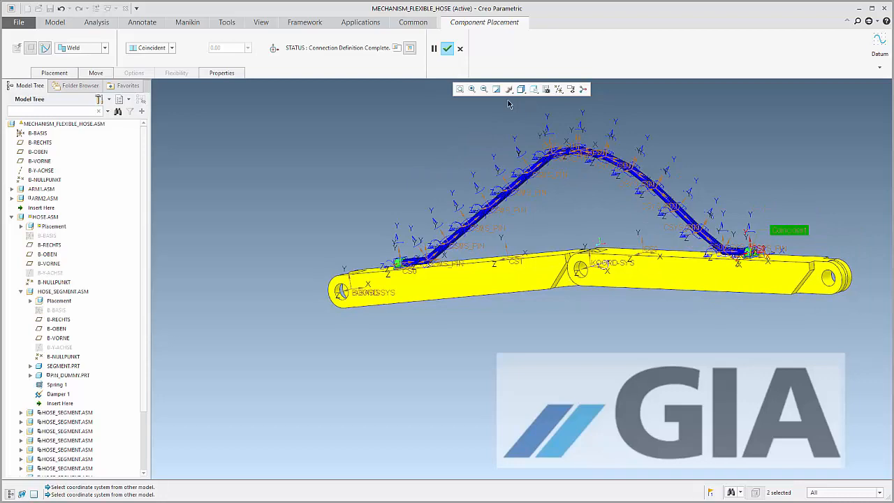
{"action": "left_click", "coordinate": [447, 48]}
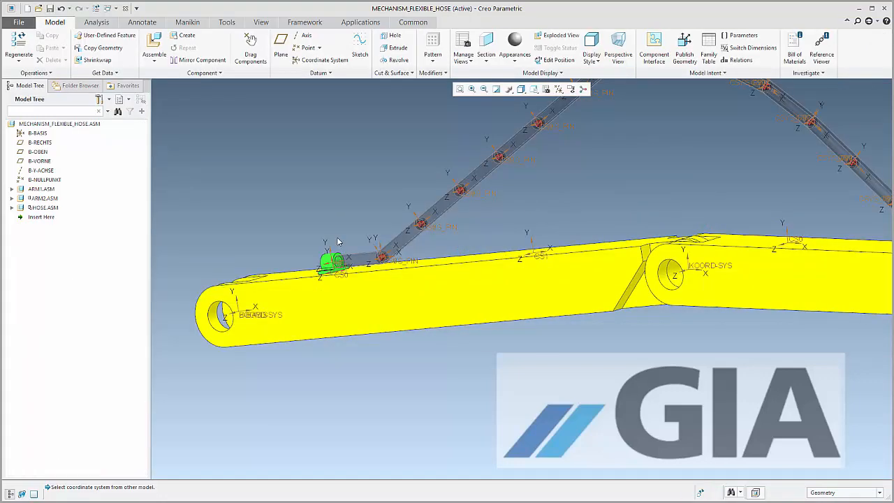
Hide all datum axes, points, coordinate systems and planes, and swing the second arm slightly upward
{"action": "scroll", "coordinate": [279, 254], "scroll_direction": "up", "scroll_amount": 4}
{"action": "middle_click_drag", "start_coordinate": [625, 233], "coordinate": [627, 304]}
{"action": "scroll", "coordinate": [628, 306], "scroll_direction": "up", "scroll_amount": 4}
{"action": "scroll", "coordinate": [621, 198], "scroll_direction": "down", "scroll_amount": 3}
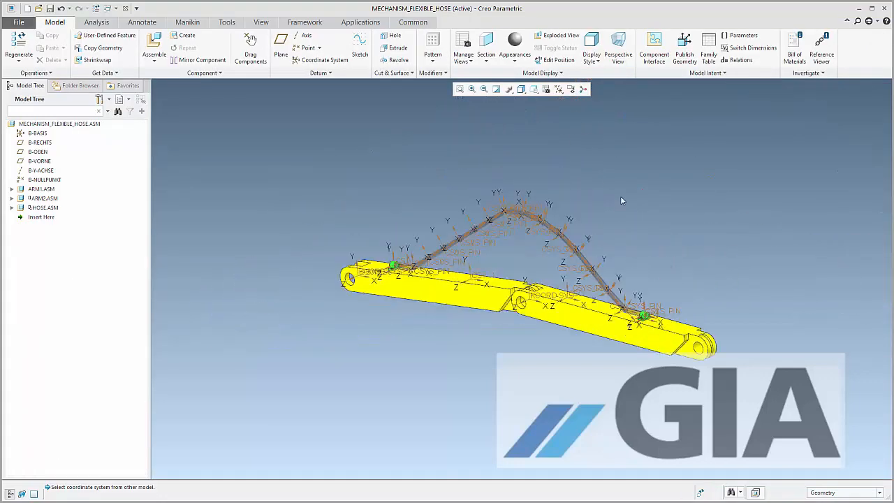
{"action": "scroll", "coordinate": [621, 201], "scroll_direction": "down", "scroll_amount": 2}
{"action": "left_click", "coordinate": [557, 89]}
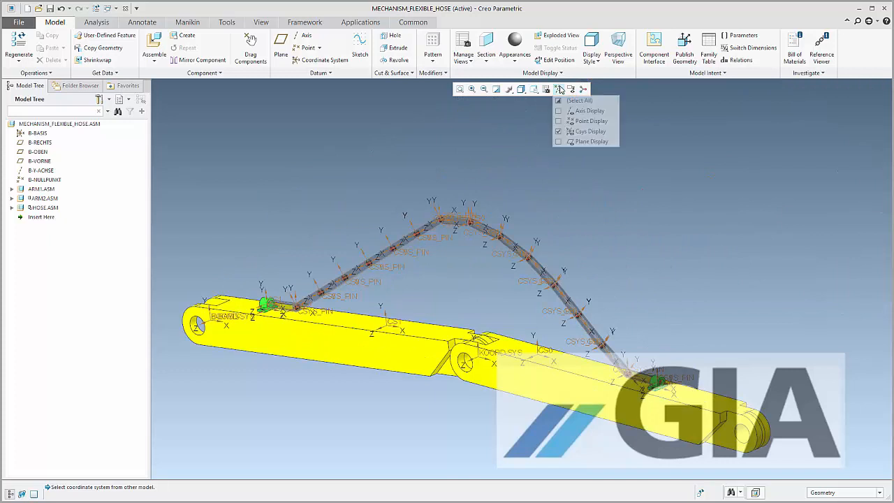
{"action": "left_click", "coordinate": [571, 102]}
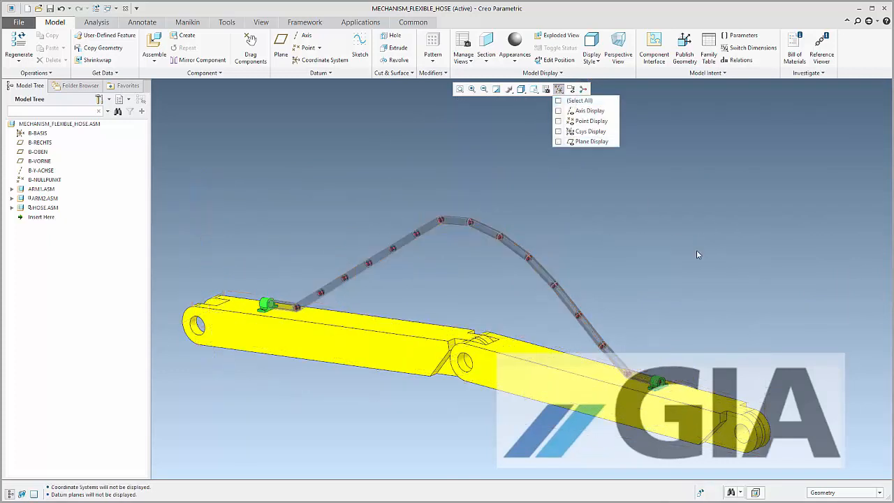
{"action": "left_click_drag", "start_coordinate": [594, 400], "coordinate": [605, 342], "text": "ctrl+alt"}
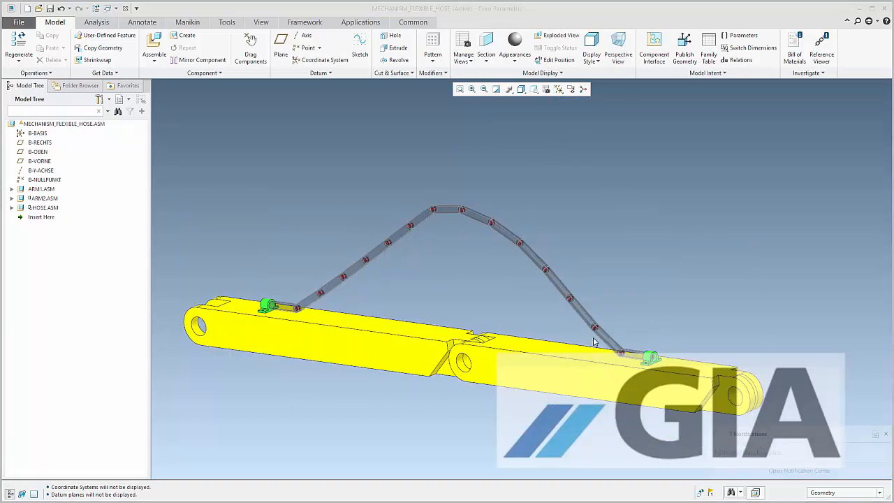
Enter the Mechanism environment and start a new Static analysis named statica
{"action": "left_click", "coordinate": [354, 25]}
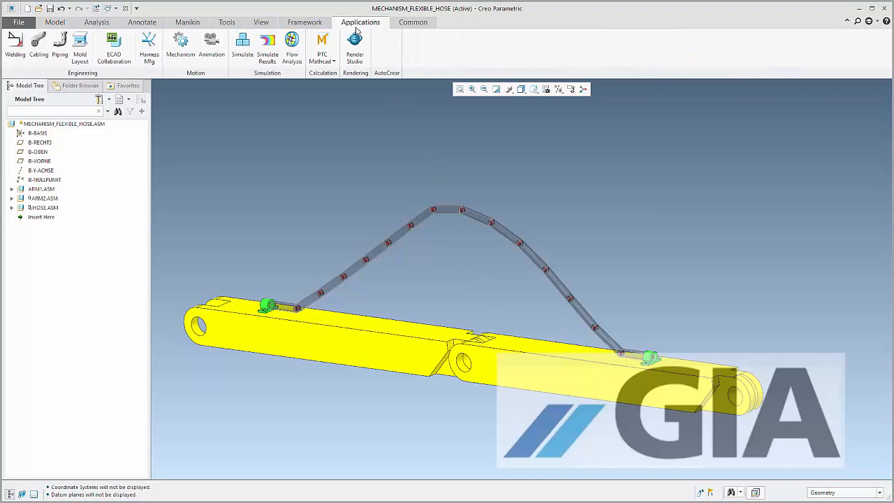
{"action": "left_click", "coordinate": [179, 46]}
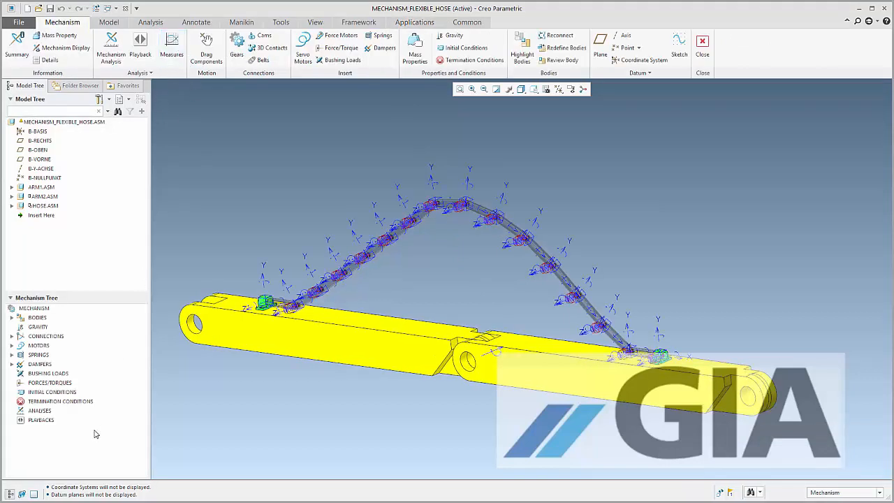
{"action": "double_click", "coordinate": [42, 411]}
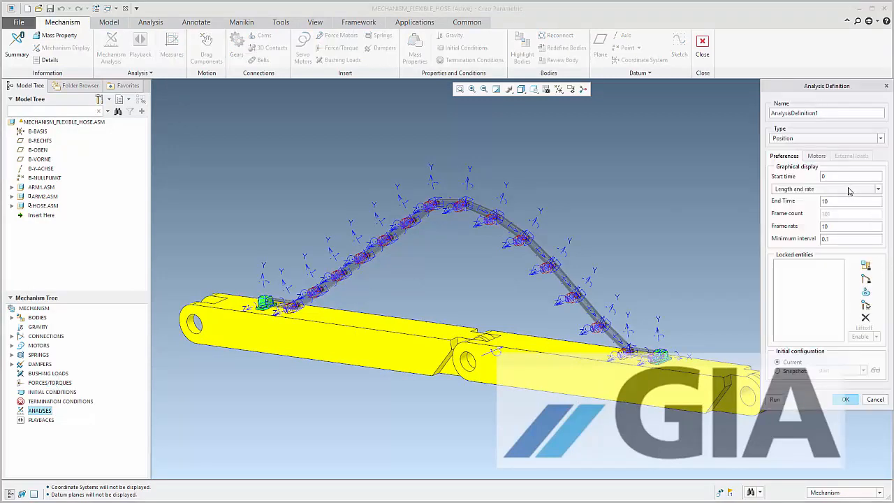
{"action": "left_click", "coordinate": [800, 138]}
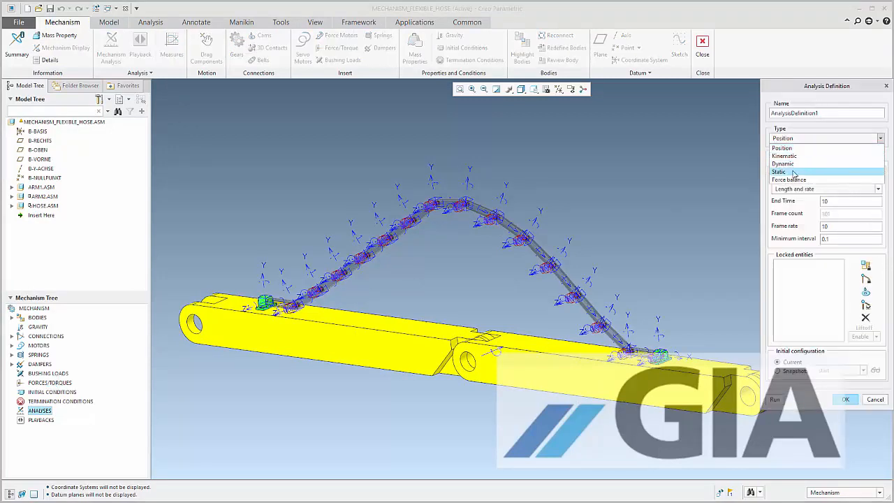
{"action": "left_click", "coordinate": [793, 173]}
{"action": "double_click", "coordinate": [781, 112]}
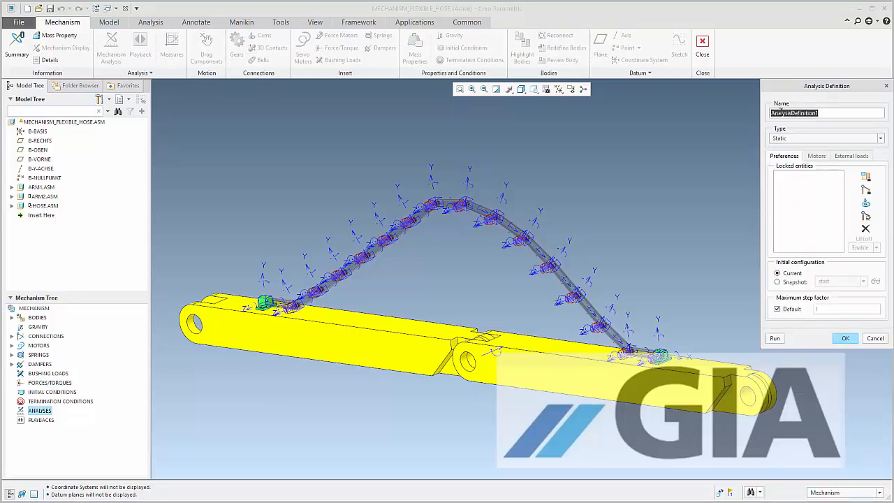
{"action": "type", "text": "statica"}
Add a body-body lock to the static analysis with the first arm's ground body as lead and the second arm as follower
{"action": "left_click", "coordinate": [865, 178]}
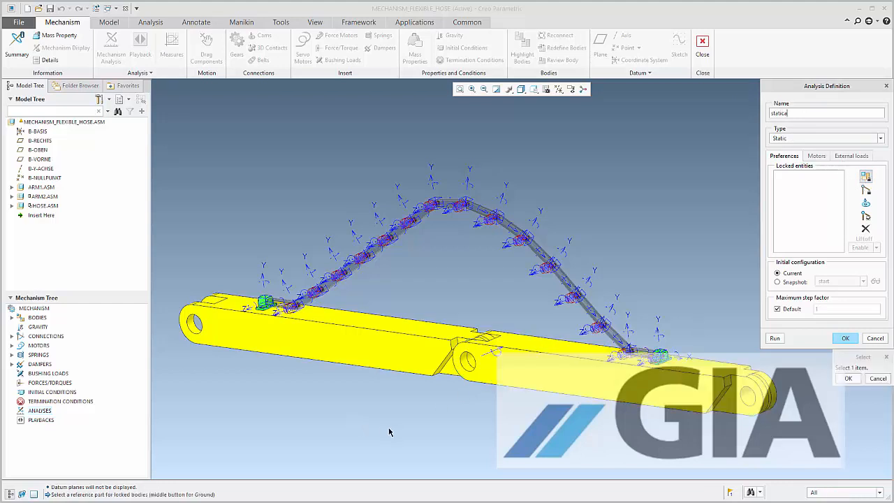
{"action": "left_click", "coordinate": [543, 379]}
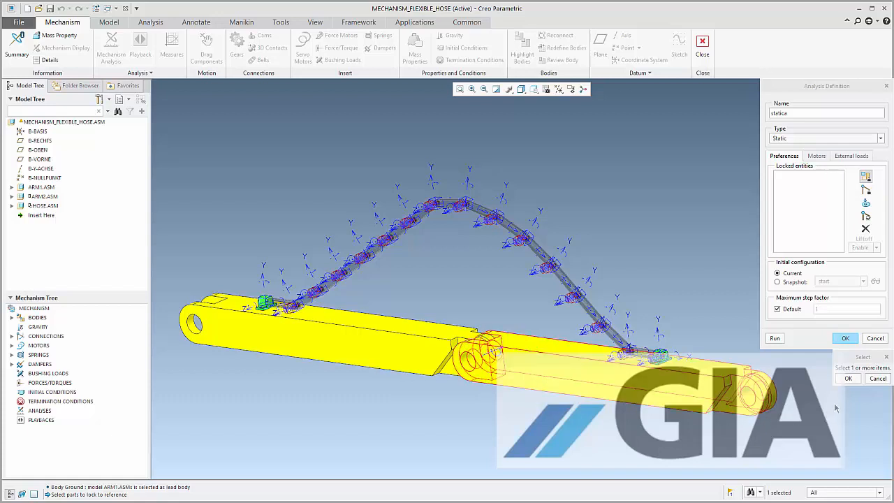
{"action": "left_click", "coordinate": [846, 379]}
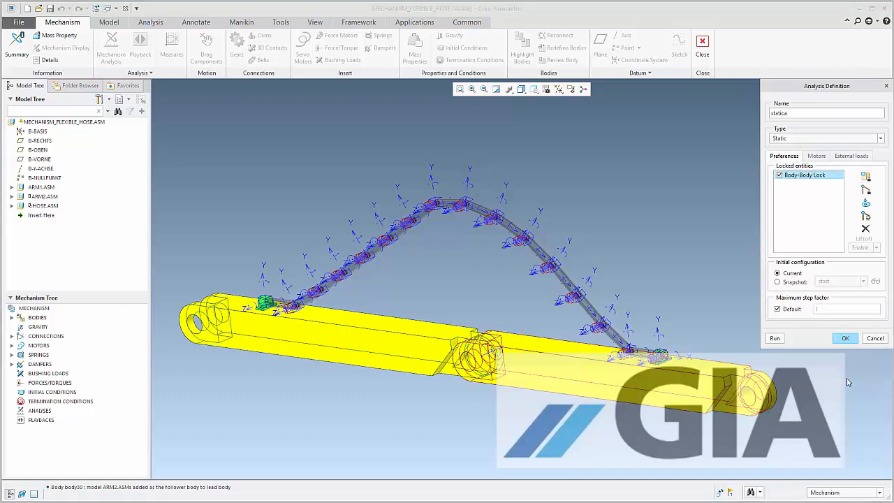
Run the static analysis repeatedly, overwriting the earlier result set, to settle the hose into equilibrium, and accept the analysis definition
{"action": "left_click", "coordinate": [775, 338]}
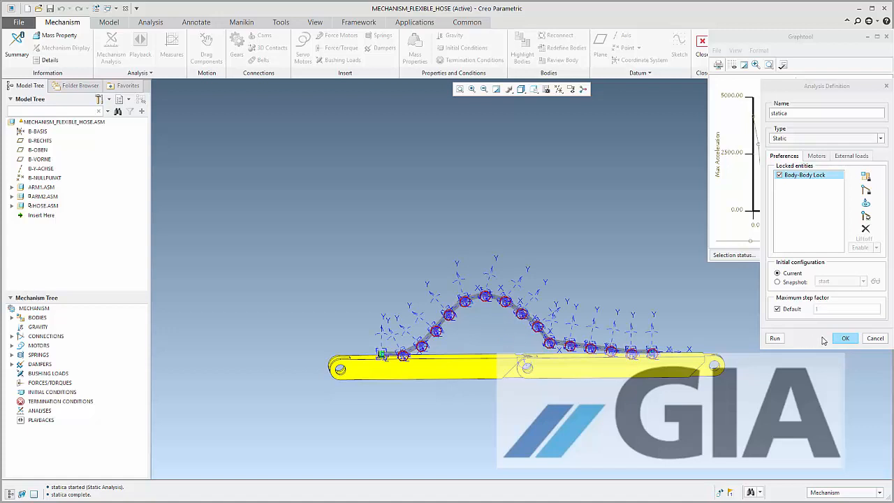
{"action": "left_click", "coordinate": [776, 338]}
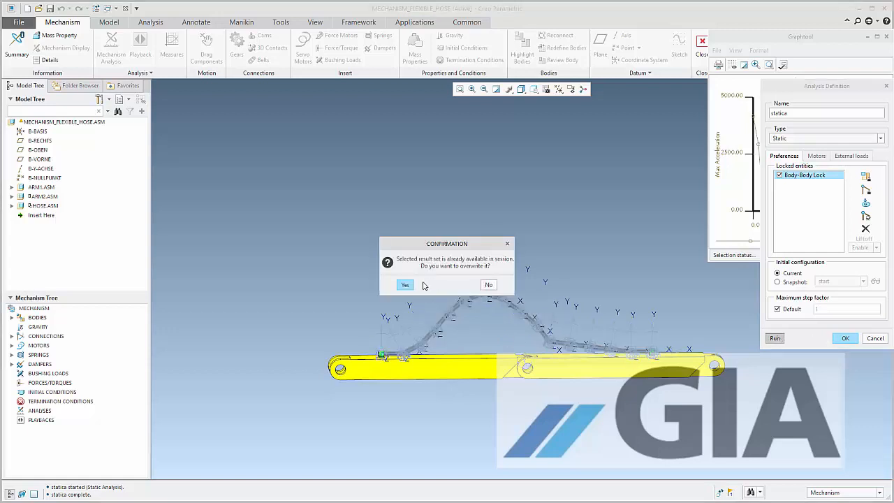
{"action": "left_click", "coordinate": [411, 284]}
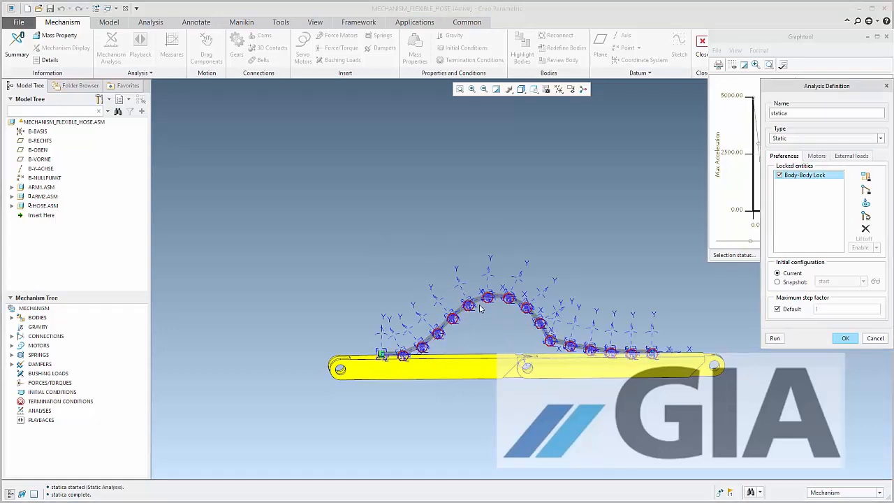
{"action": "left_click_drag", "start_coordinate": [556, 340], "coordinate": [553, 320], "text": "ctrl+alt"}
{"action": "left_click_drag", "start_coordinate": [638, 379], "coordinate": [636, 369], "text": "ctrl+alt"}
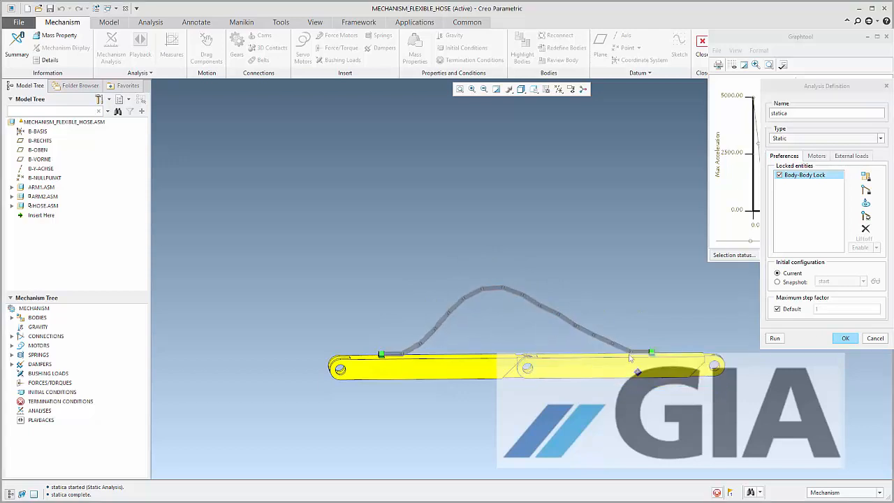
{"action": "left_click", "coordinate": [774, 338]}
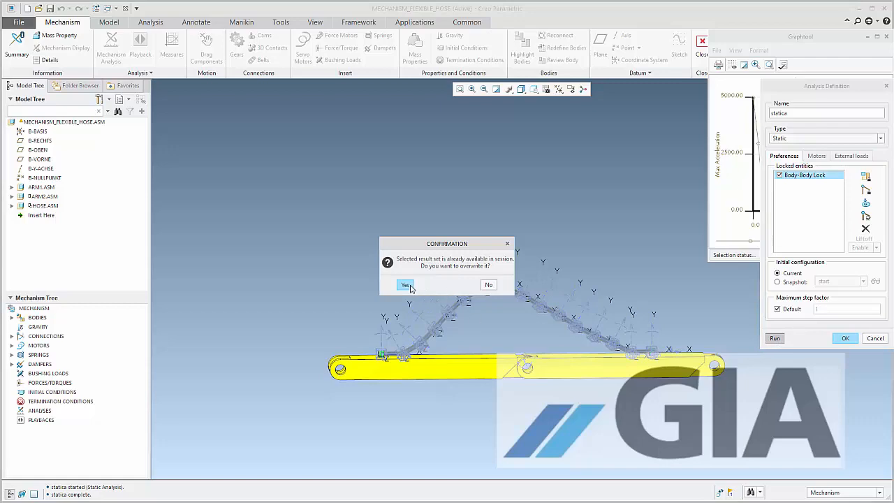
{"action": "left_click", "coordinate": [405, 286]}
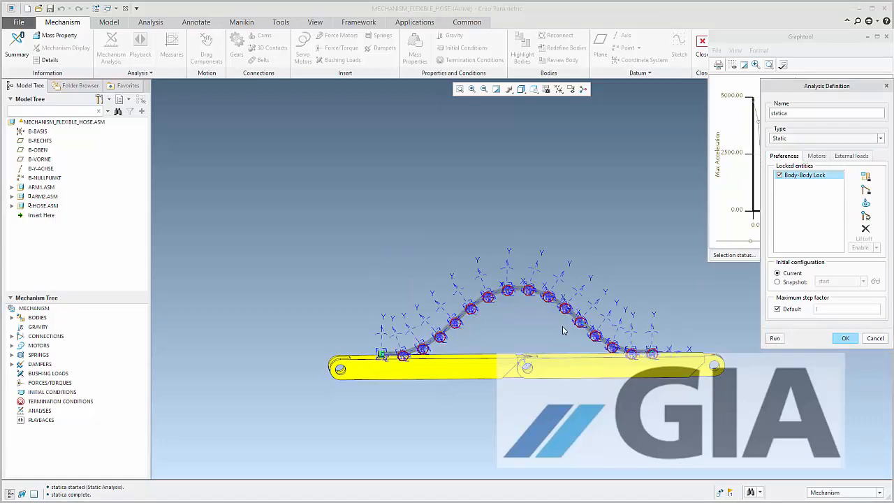
{"action": "scroll", "coordinate": [563, 330], "scroll_direction": "down", "scroll_amount": 3}
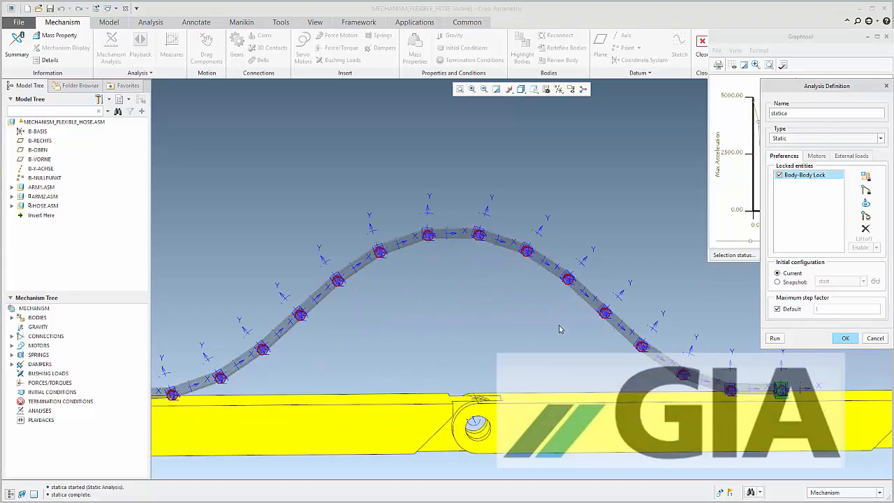
{"action": "left_click", "coordinate": [846, 339]}
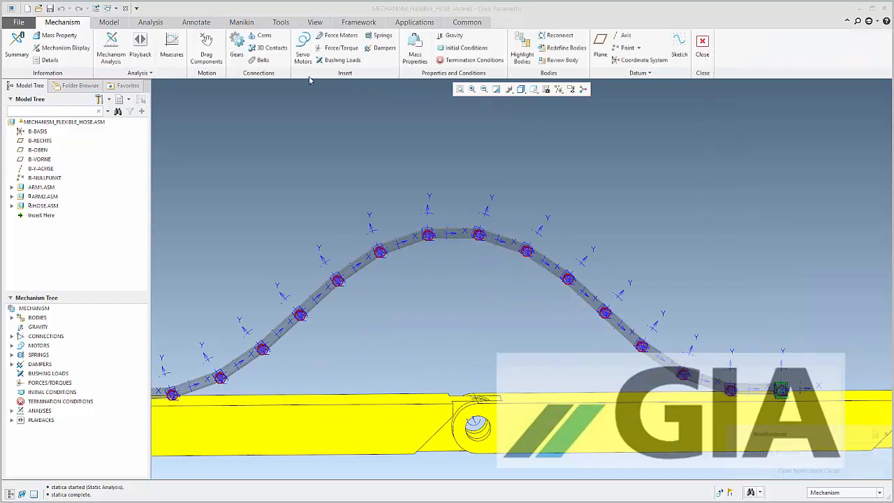
Take a snapshot of the current hose position, try to name it start, and close component dragging
{"action": "left_click", "coordinate": [206, 51]}
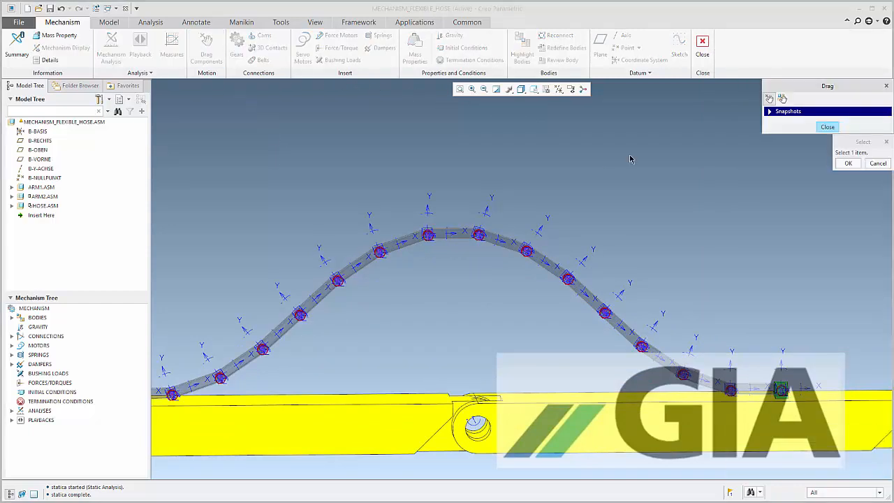
{"action": "left_click", "coordinate": [788, 111]}
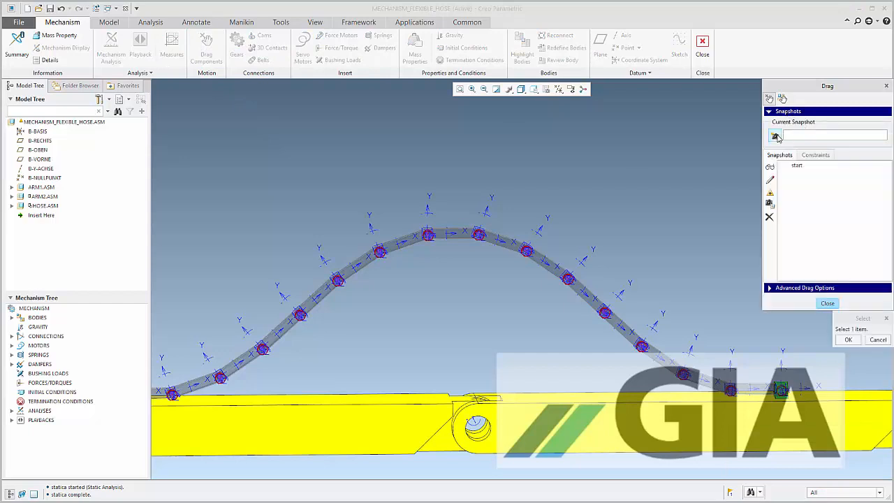
{"action": "double_click", "coordinate": [798, 135]}
{"action": "type", "text": "start"}
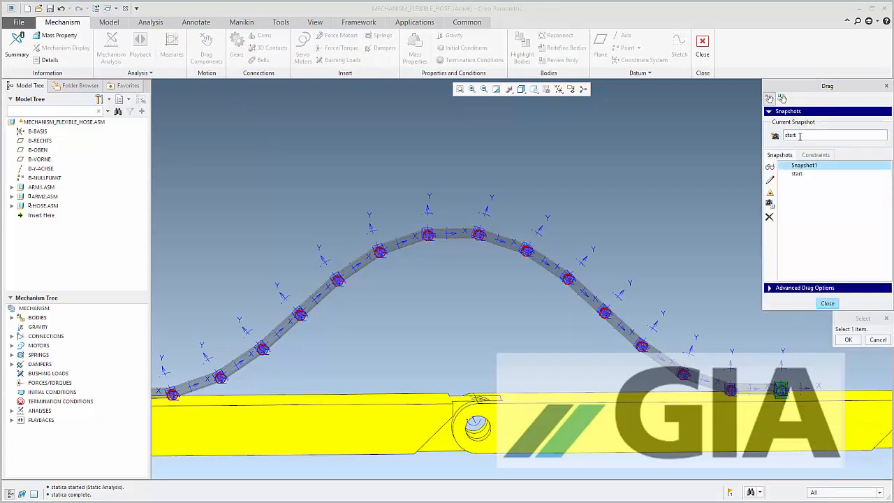
{"action": "key", "text": "Return"}
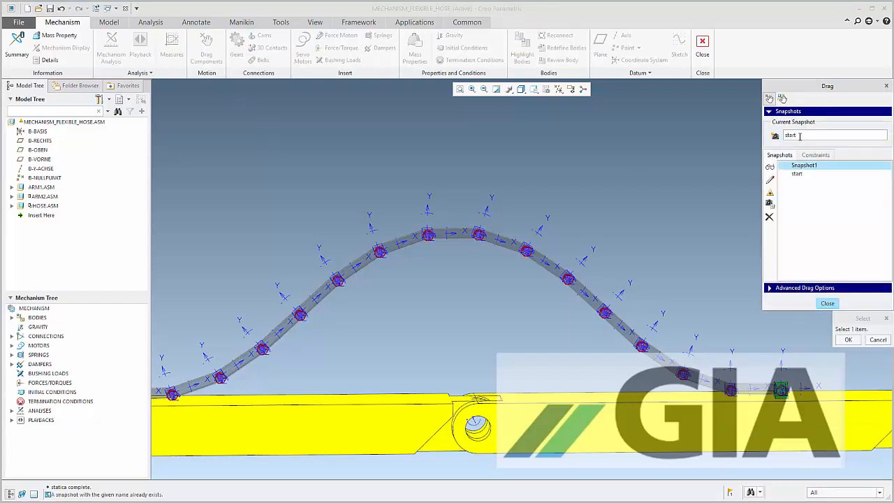
{"action": "left_click", "coordinate": [853, 340]}
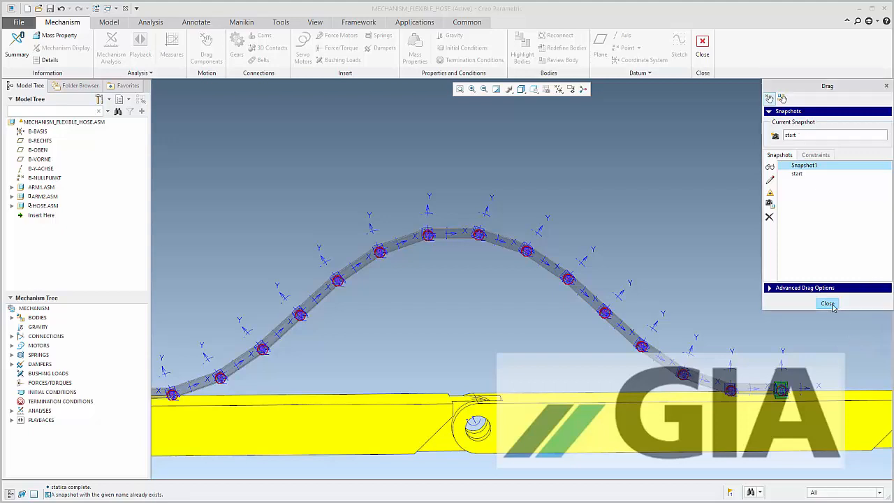
{"action": "left_click", "coordinate": [826, 303]}
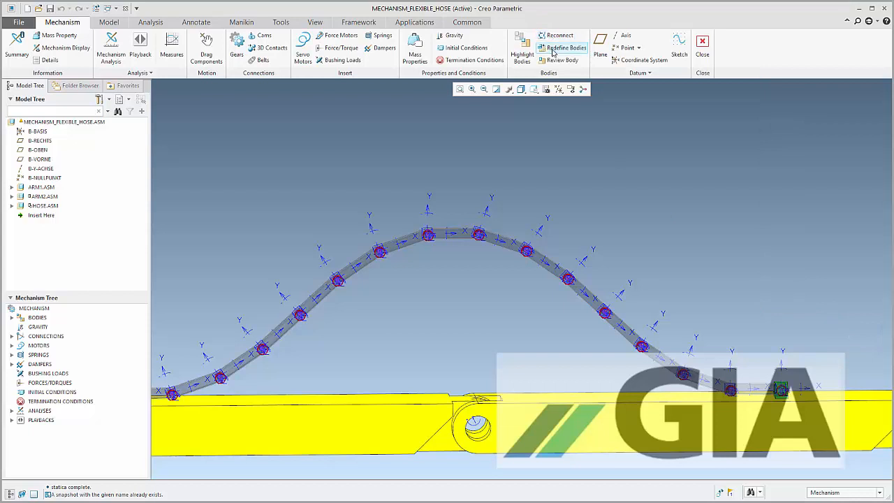
Create an initial condition that uses the start snapshot
{"action": "left_click", "coordinate": [466, 49]}
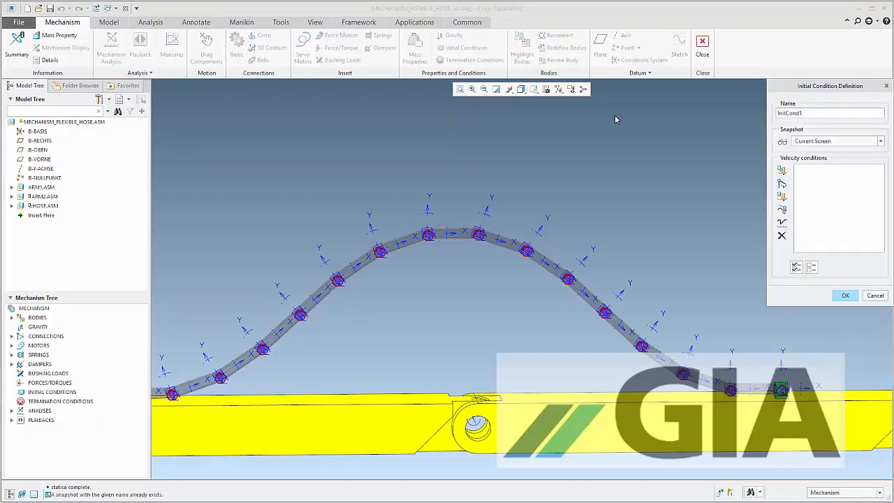
{"action": "left_click", "coordinate": [812, 141]}
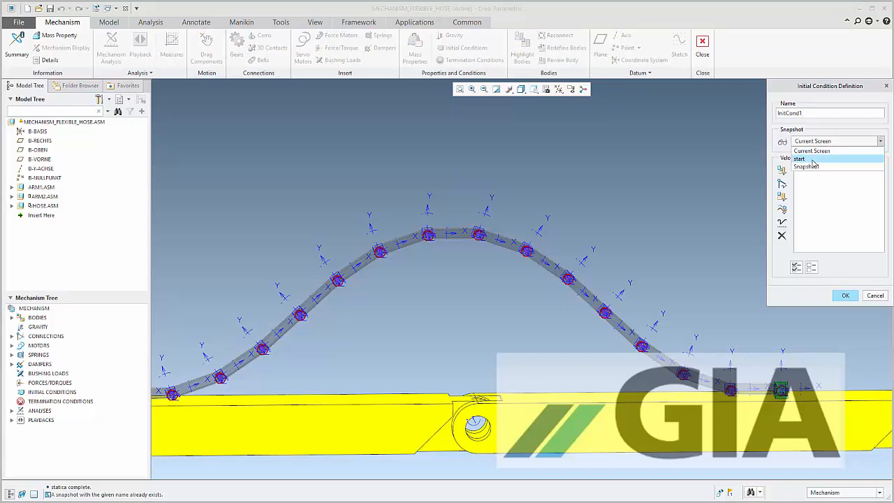
{"action": "left_click", "coordinate": [812, 159]}
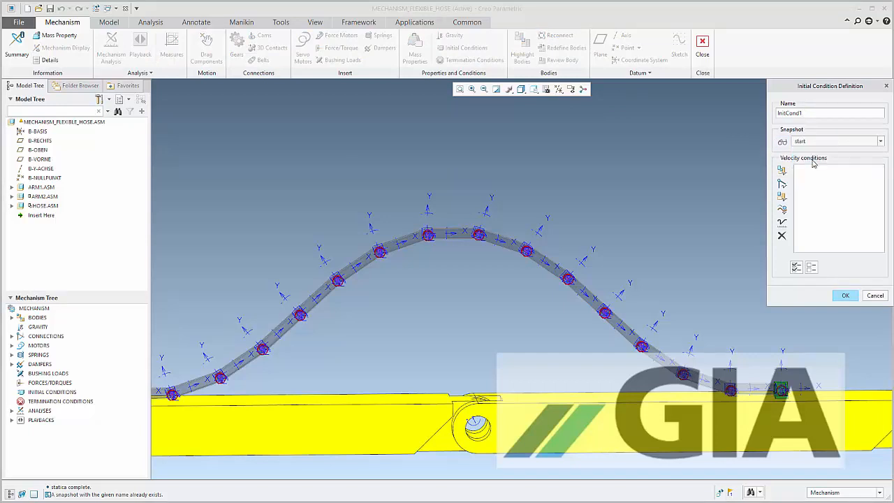
{"action": "left_click", "coordinate": [845, 297]}
Start a servo motor on the rotational joint axis connecting the two arms
{"action": "scroll", "coordinate": [692, 220], "scroll_direction": "up", "scroll_amount": 5}
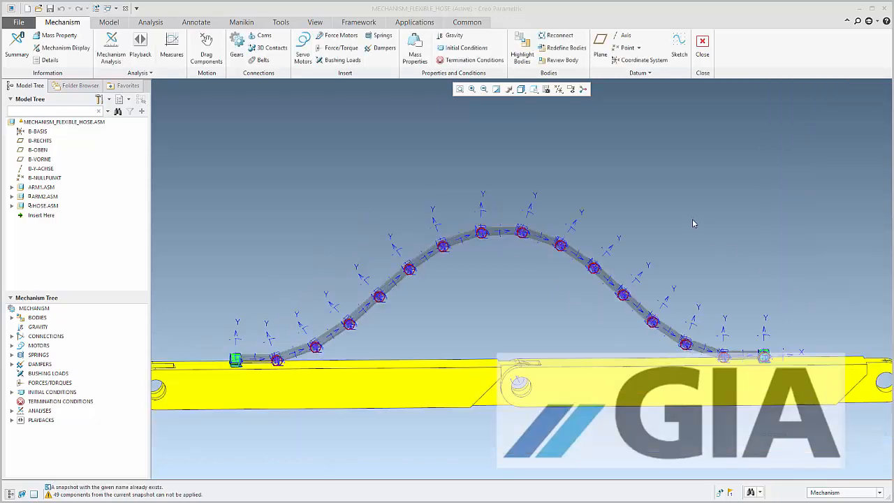
{"action": "middle_click_drag", "start_coordinate": [691, 265], "coordinate": [663, 262]}
{"action": "scroll", "coordinate": [748, 257], "scroll_direction": "down", "scroll_amount": 4}
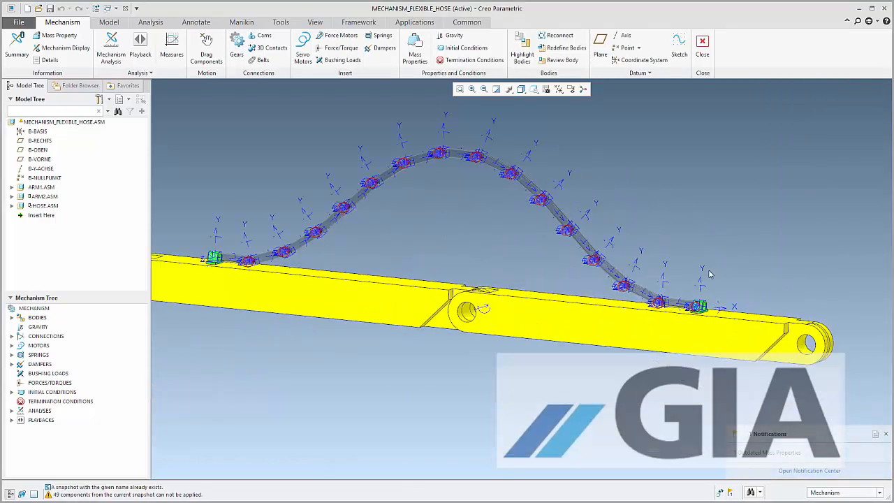
{"action": "scroll", "coordinate": [736, 269], "scroll_direction": "up", "scroll_amount": 2}
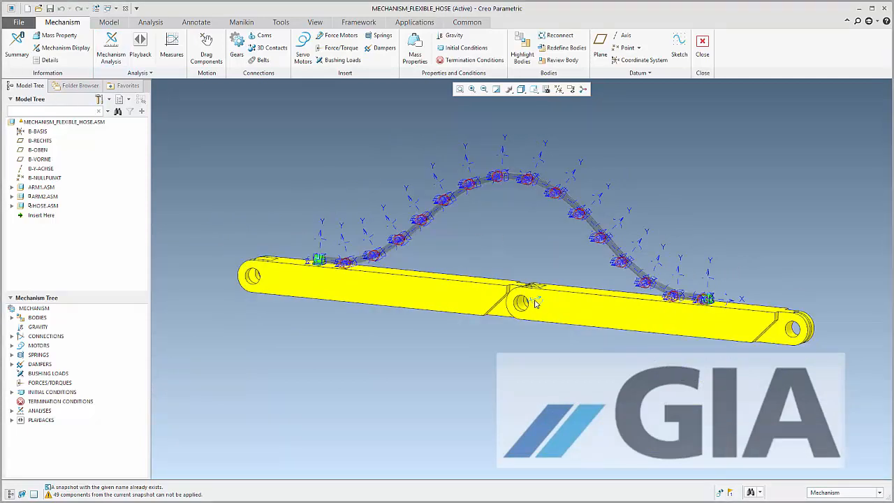
{"action": "left_click", "coordinate": [536, 303]}
{"action": "right_click", "coordinate": [535, 301]}
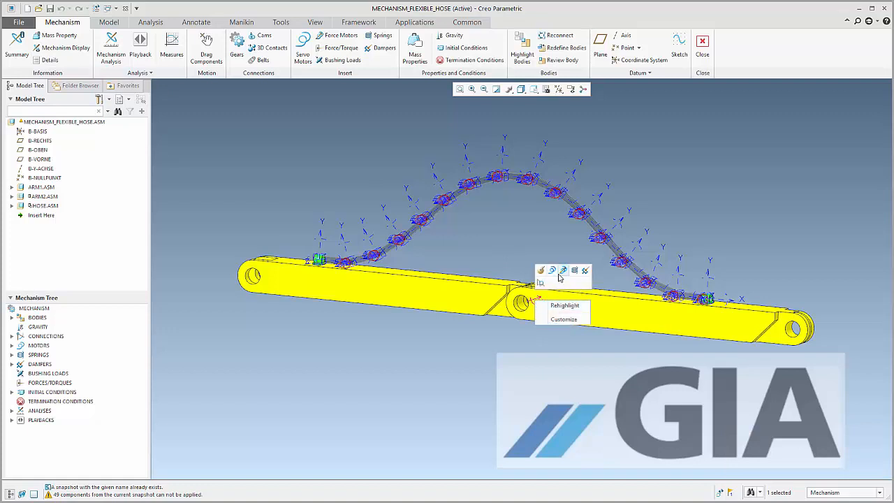
{"action": "left_click", "coordinate": [553, 270]}
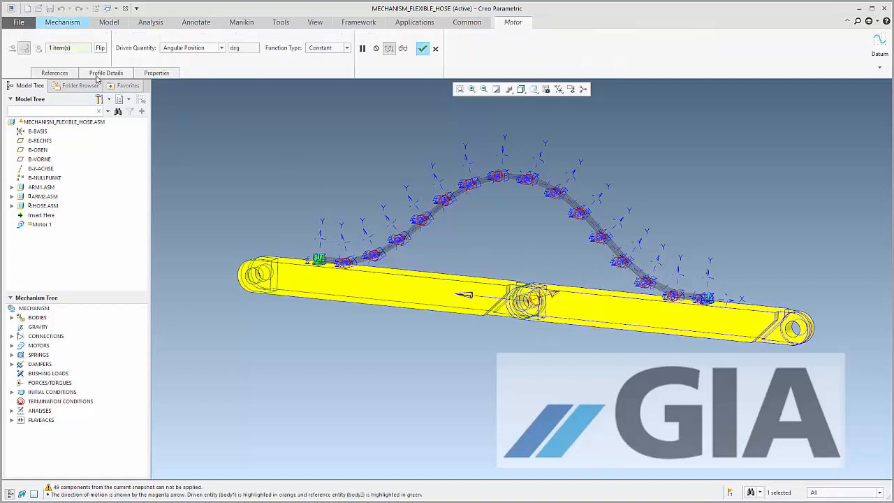
Set the motor's angular position function type to Table and add two rows to the table
{"action": "left_click", "coordinate": [117, 75]}
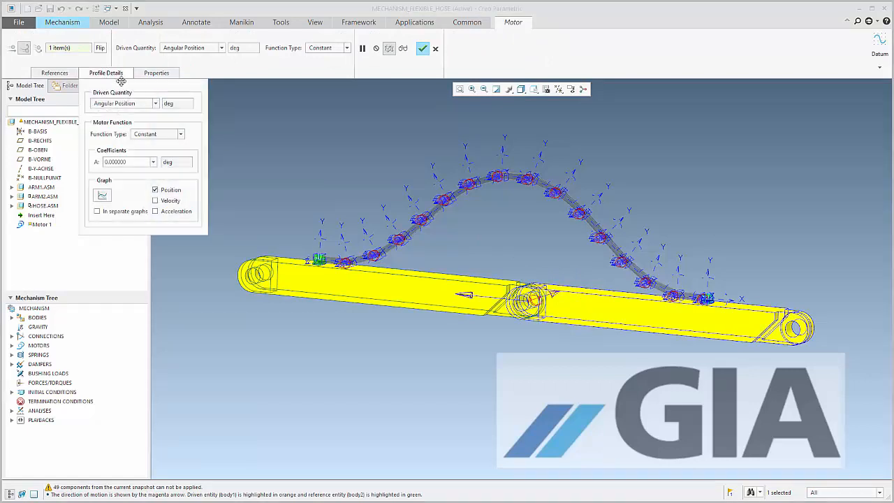
{"action": "left_click", "coordinate": [181, 136]}
{"action": "left_click", "coordinate": [167, 192]}
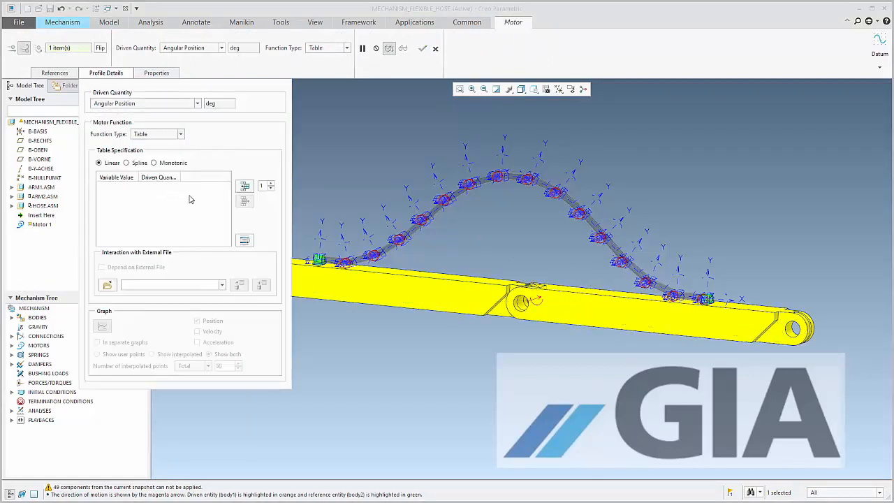
{"action": "left_click", "coordinate": [271, 182]}
{"action": "left_click", "coordinate": [245, 187]}
Set the table's second row to a variable value of 10 and a driven quantity of 135 deg
{"action": "left_click", "coordinate": [109, 195]}
{"action": "type", "text": "1"}
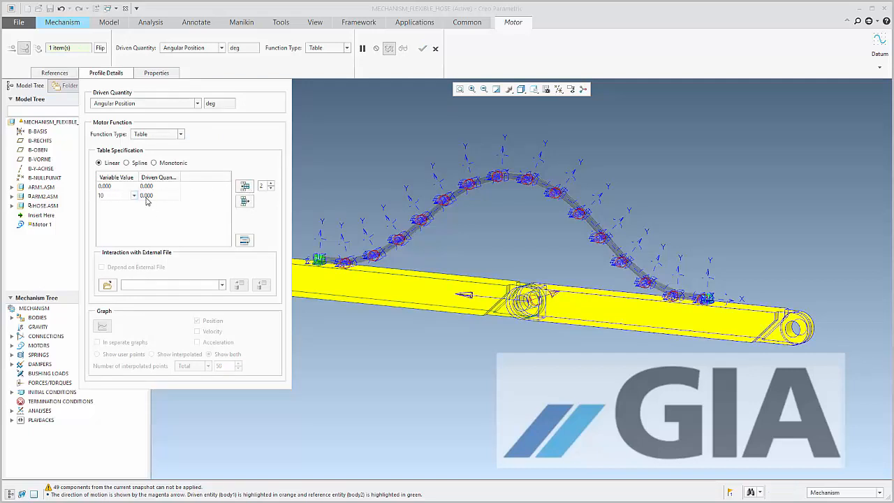
{"action": "type", "text": "0"}
{"action": "left_click", "coordinate": [147, 196]}
{"action": "type", "text": "13"}
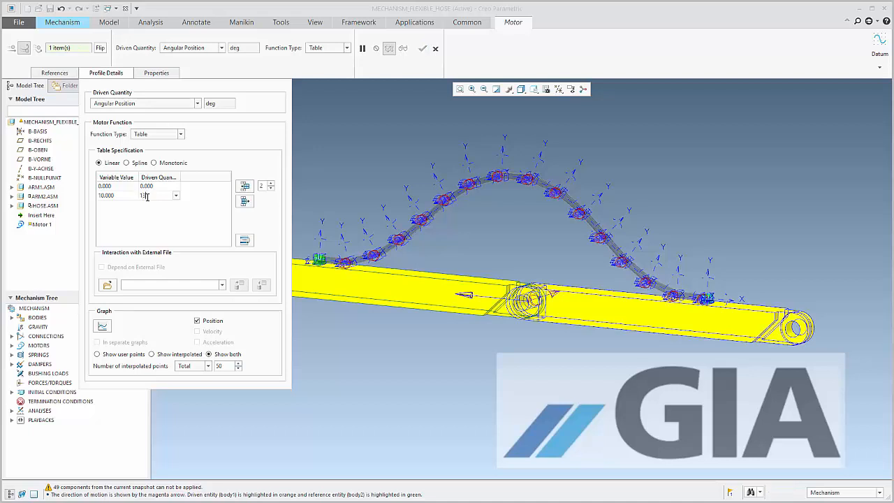
{"action": "type", "text": "5"}
{"action": "key", "text": "Return"}
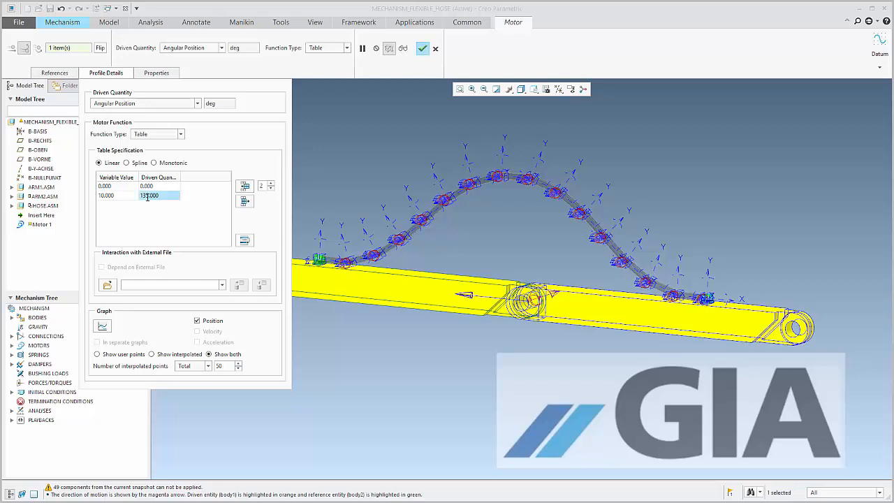
Accept the servo motor definition and set up a new Dynamic analysis named Dyn_10s
{"action": "left_click", "coordinate": [422, 49]}
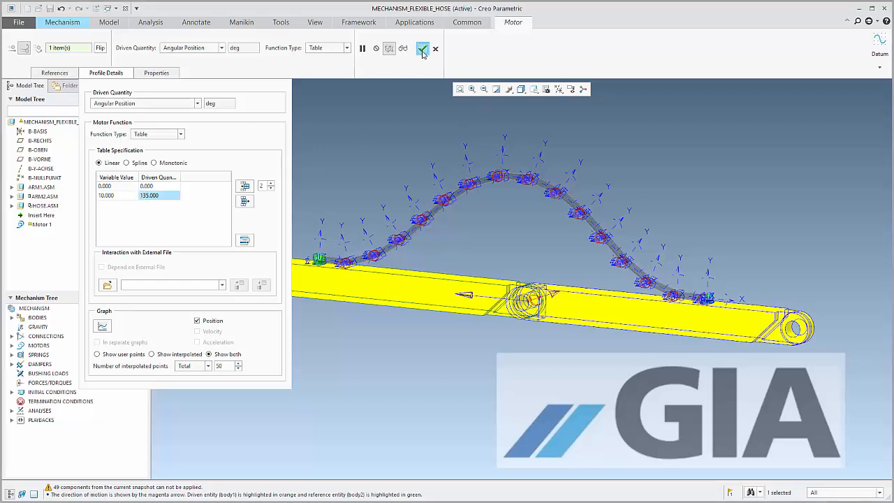
{"action": "left_click", "coordinate": [11, 410]}
{"action": "left_click", "coordinate": [46, 411]}
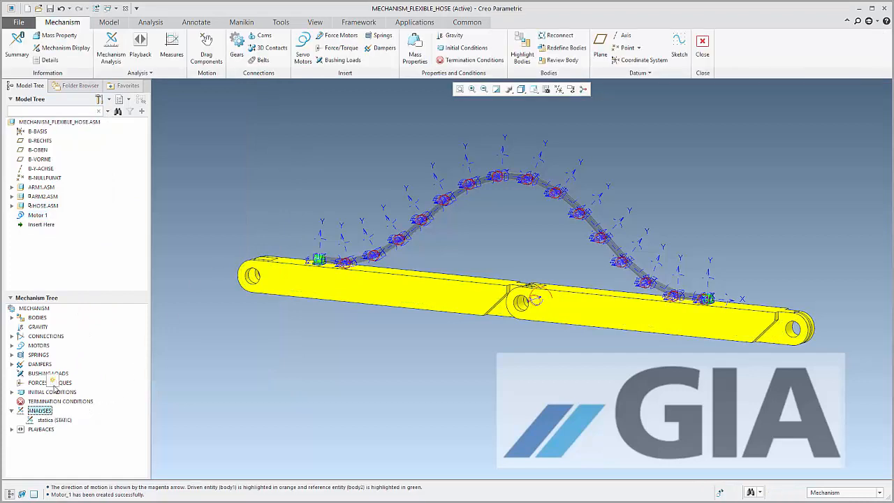
{"action": "left_click", "coordinate": [794, 139]}
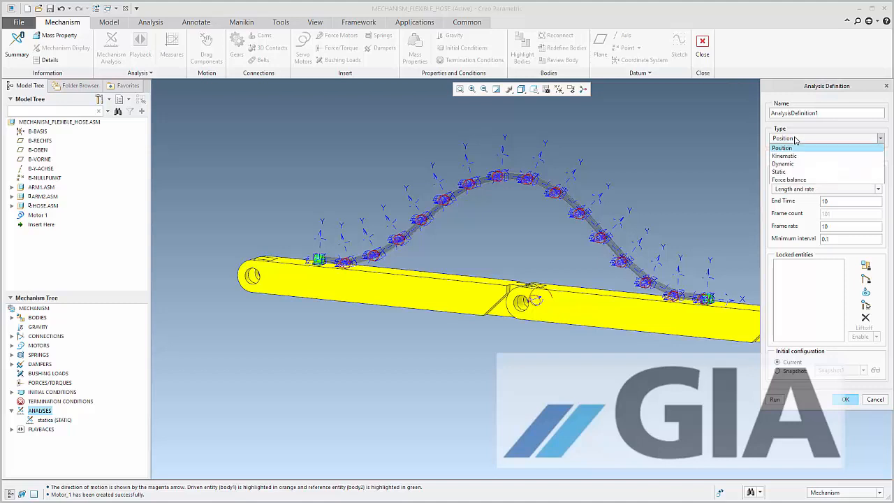
{"action": "left_click", "coordinate": [794, 163]}
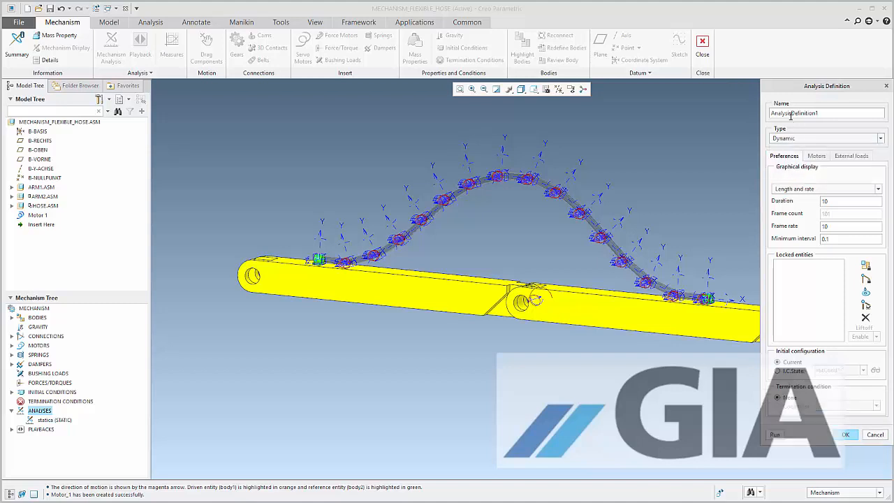
{"action": "double_click", "coordinate": [791, 114]}
{"action": "type", "text": "Dyn_10s"}
{"action": "left_click", "coordinate": [817, 156]}
{"action": "left_click", "coordinate": [781, 156]}
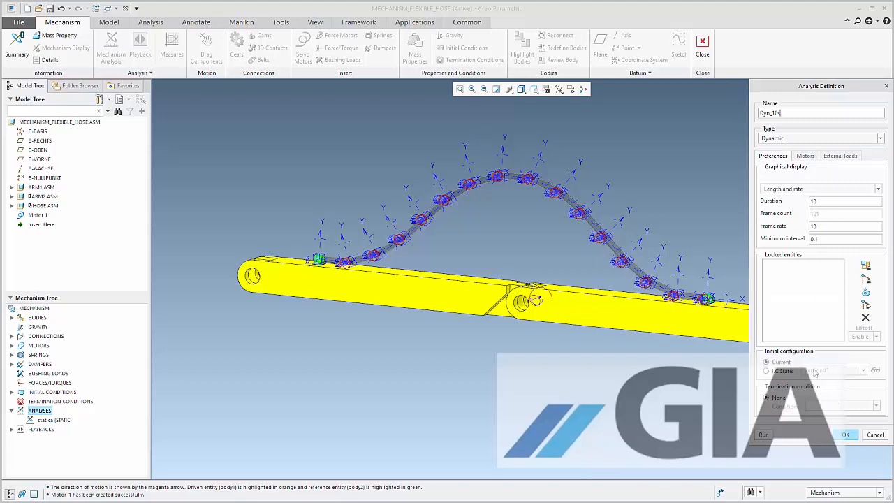
Use InitCond1 as the initial configuration of the Dyn_10s analysis and save the definition
{"action": "left_click", "coordinate": [783, 371]}
{"action": "left_click", "coordinate": [864, 371]}
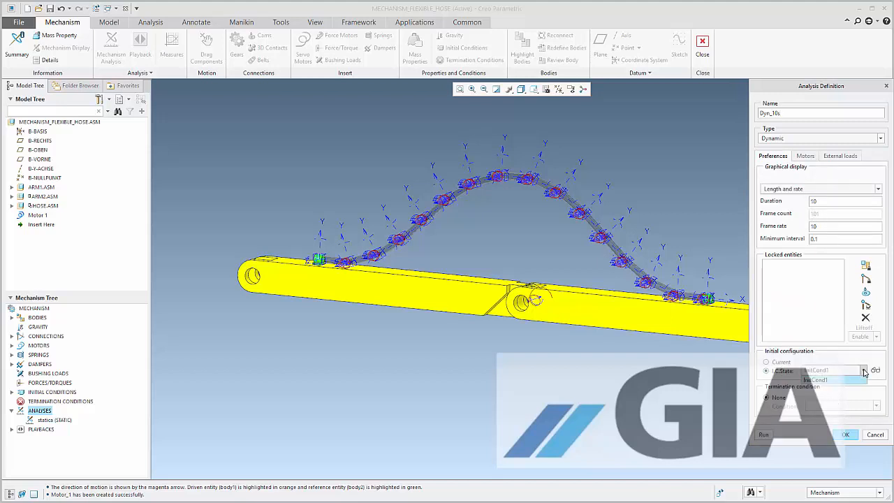
{"action": "left_click", "coordinate": [843, 381]}
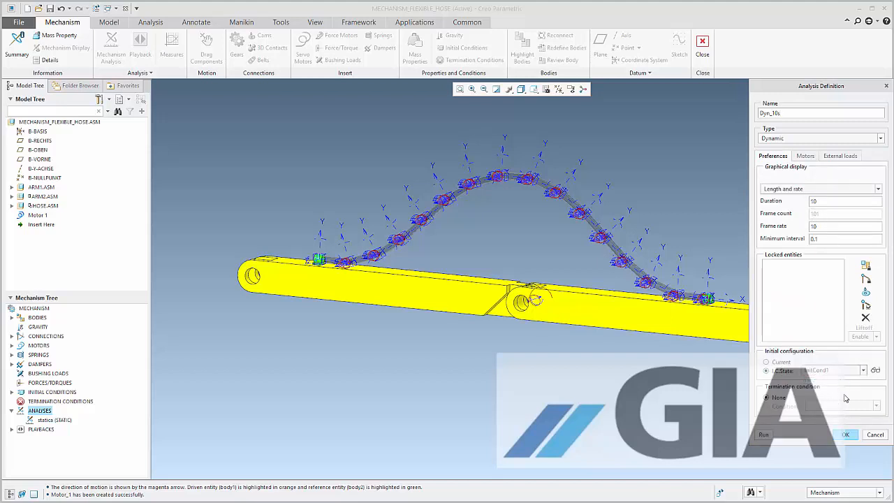
{"action": "left_click", "coordinate": [845, 434]}
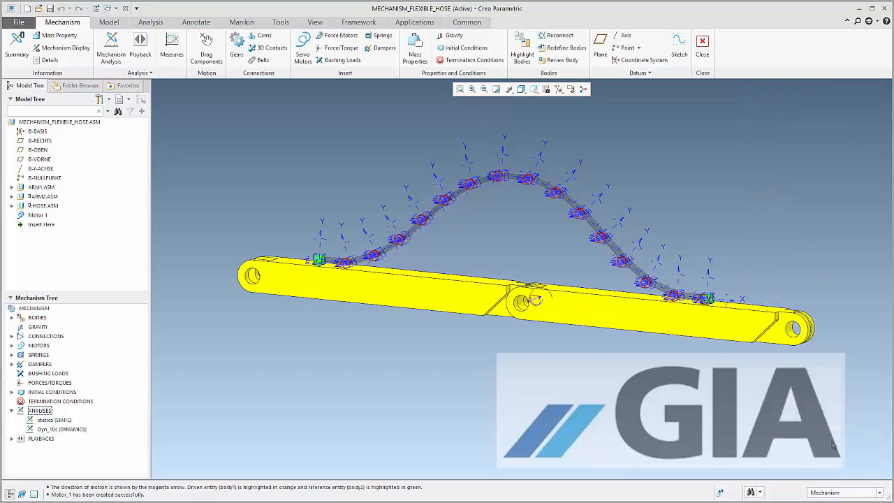
Run the Dyn_10s analysis, confirming spline fit for the table servo motor
{"action": "left_click", "coordinate": [61, 429]}
{"action": "left_click", "coordinate": [68, 403]}
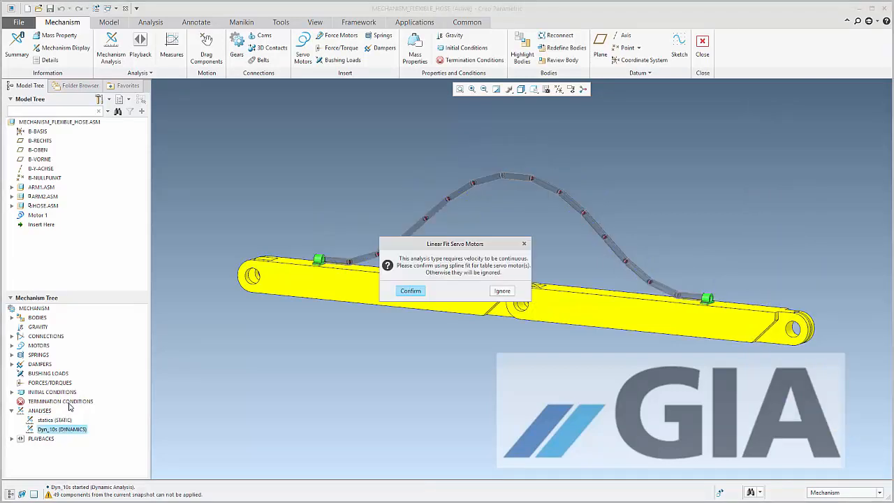
{"action": "left_click", "coordinate": [412, 292]}
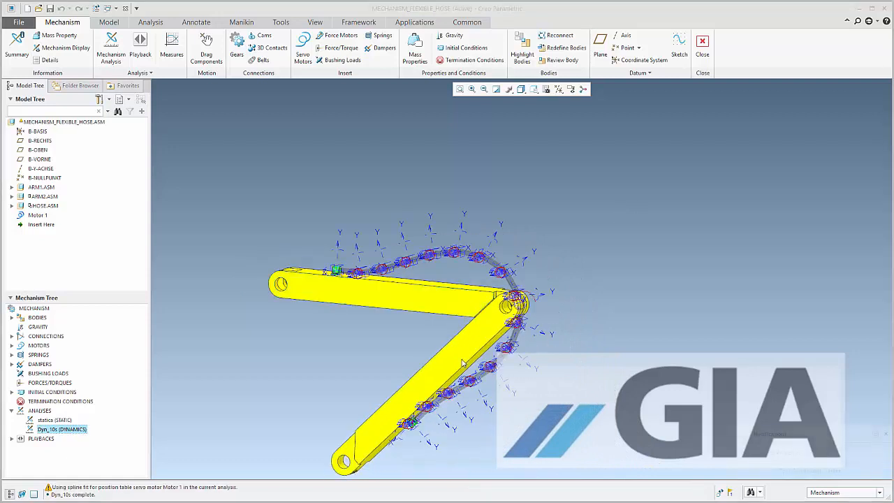
Play back the Dyn_10s result set and move the animation to frame 36 and then frame 71
{"action": "left_click", "coordinate": [140, 49]}
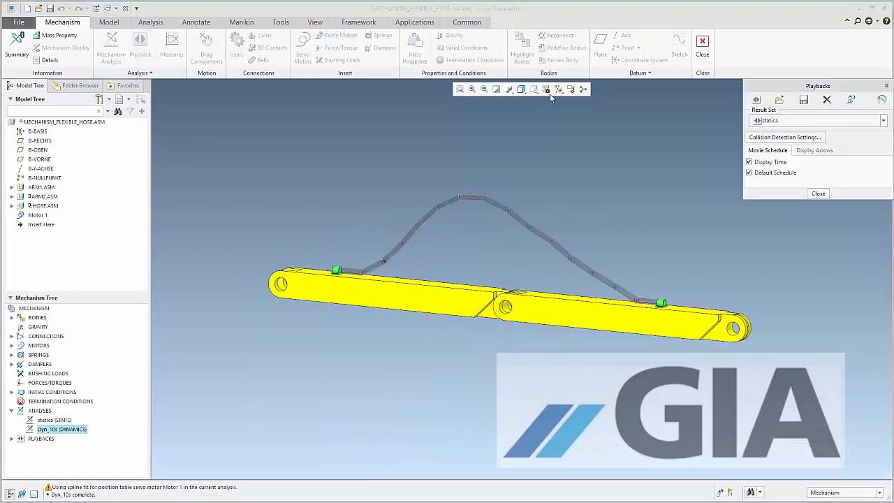
{"action": "left_click", "coordinate": [777, 121]}
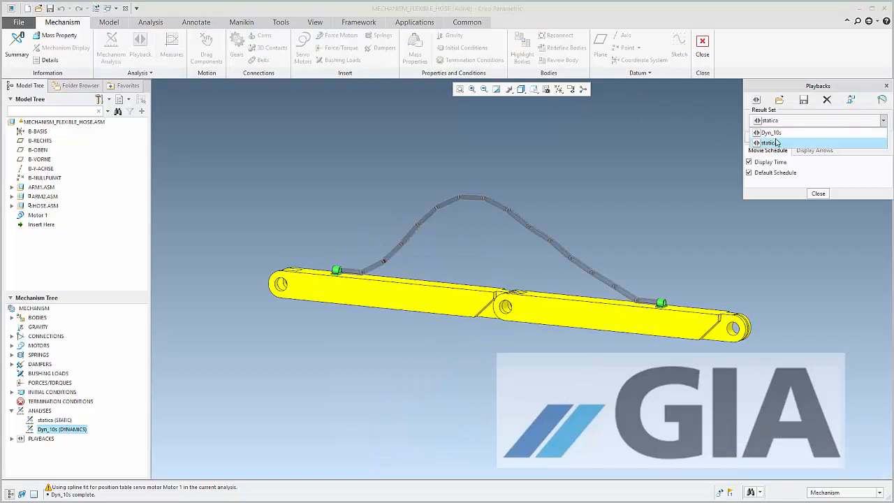
{"action": "left_click", "coordinate": [776, 137]}
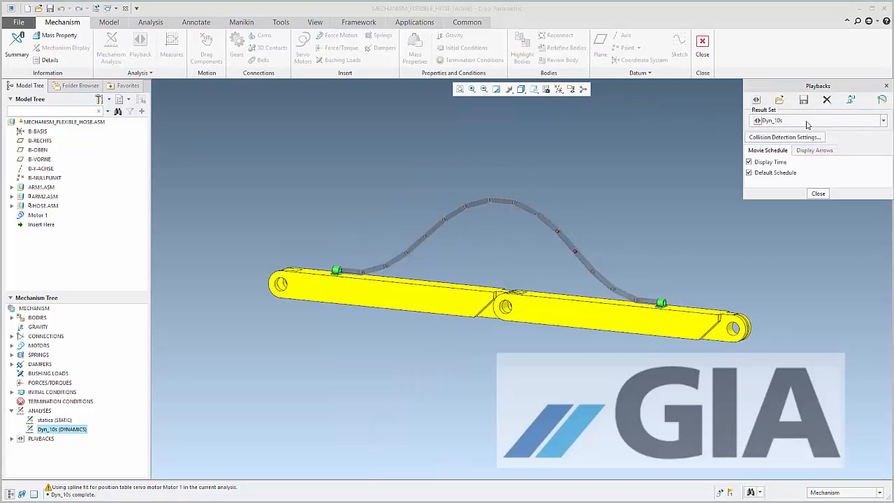
{"action": "left_click", "coordinate": [755, 100]}
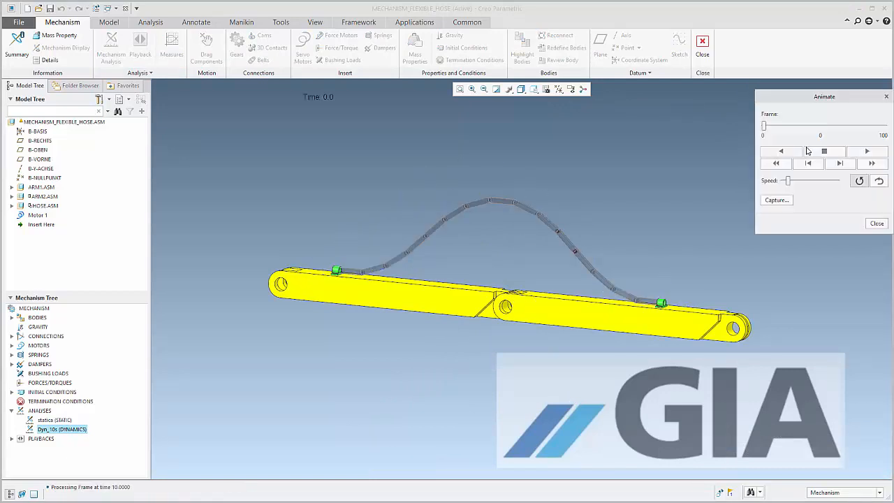
{"action": "left_click_drag", "start_coordinate": [764, 126], "coordinate": [808, 126]}
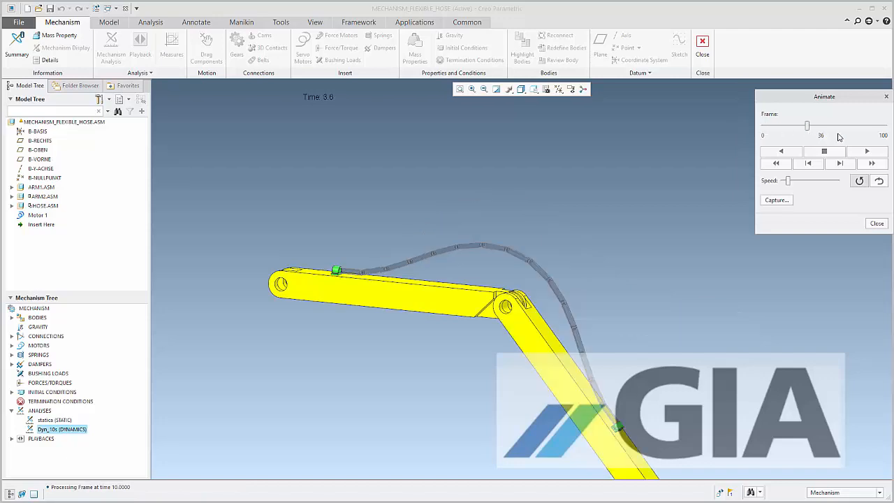
{"action": "left_click", "coordinate": [850, 128]}
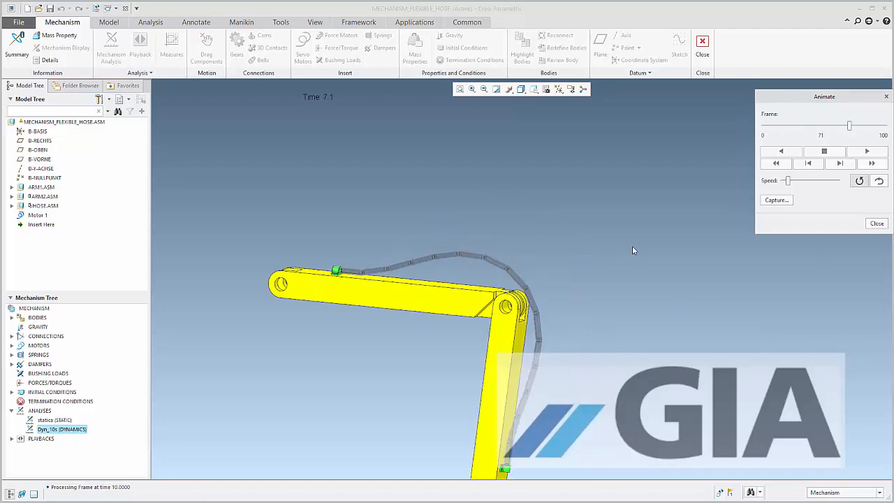
Inspect how the hose passes the arm joint at frame 71, and close the playback
{"action": "scroll", "coordinate": [530, 233], "scroll_direction": "down", "scroll_amount": 10}
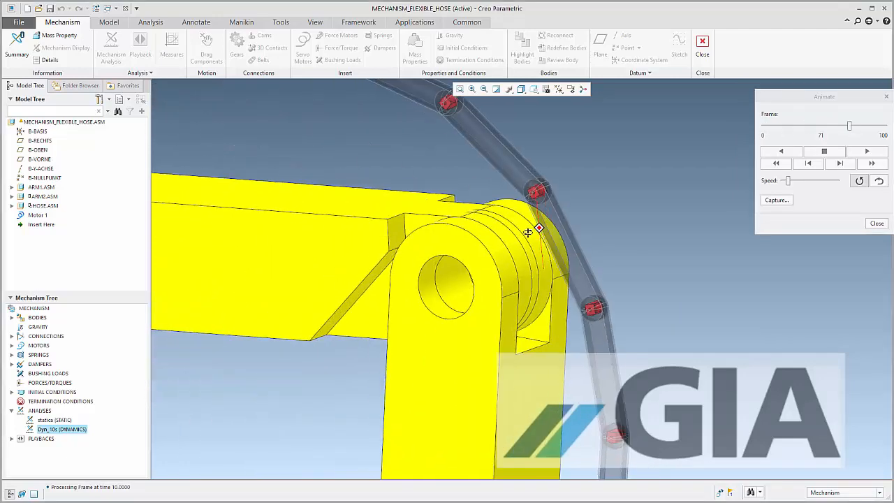
{"action": "middle_click_drag", "start_coordinate": [528, 233], "coordinate": [499, 230]}
{"action": "scroll", "coordinate": [495, 210], "scroll_direction": "up", "scroll_amount": 3}
{"action": "scroll", "coordinate": [621, 207], "scroll_direction": "down", "scroll_amount": 4}
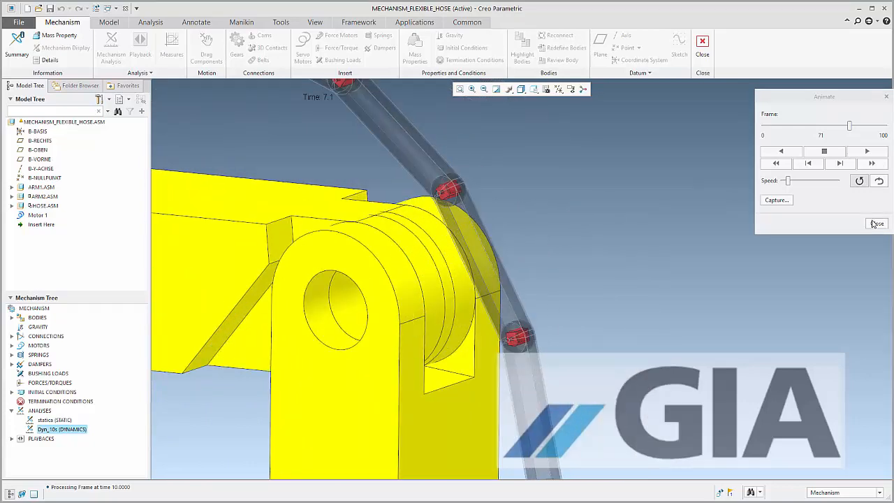
{"action": "left_click", "coordinate": [877, 223]}
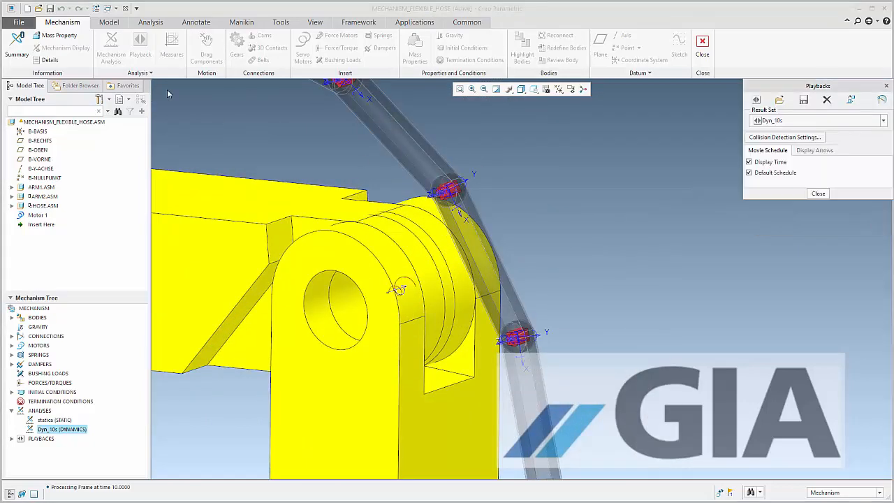
{"action": "left_click", "coordinate": [818, 194]}
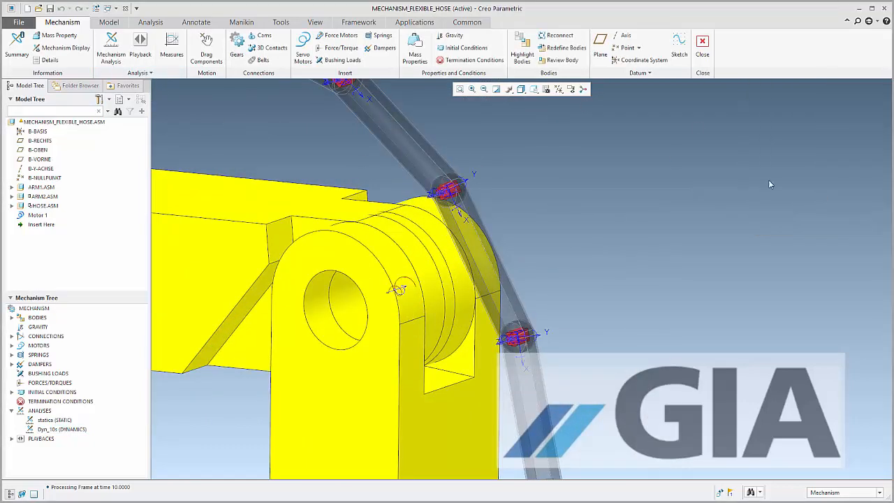
Start a cam-follower connection with the arm joint's autoselected narrow cylindrical surface as Cam 1, and flip its normal
{"action": "left_click", "coordinate": [263, 37]}
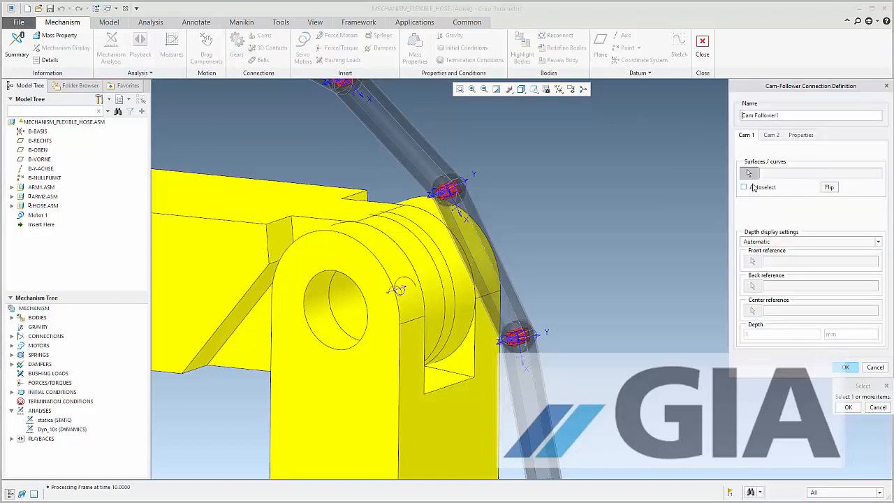
{"action": "left_click", "coordinate": [752, 187]}
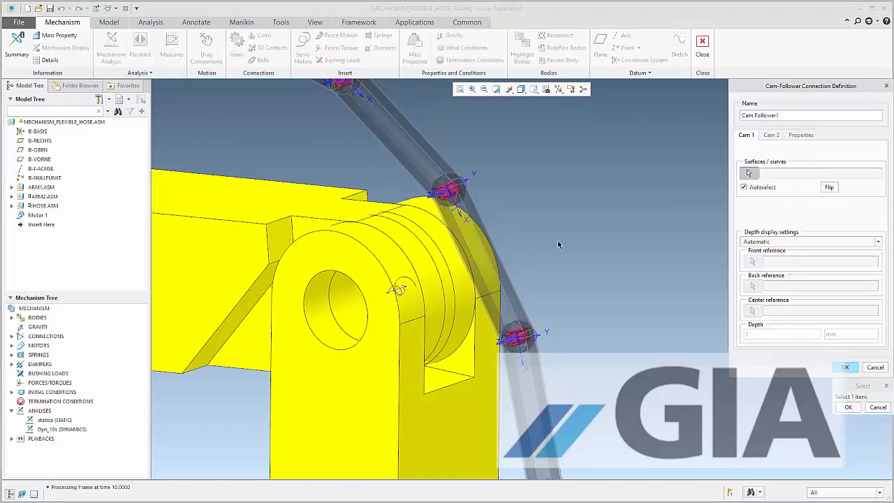
{"action": "left_click", "coordinate": [432, 254]}
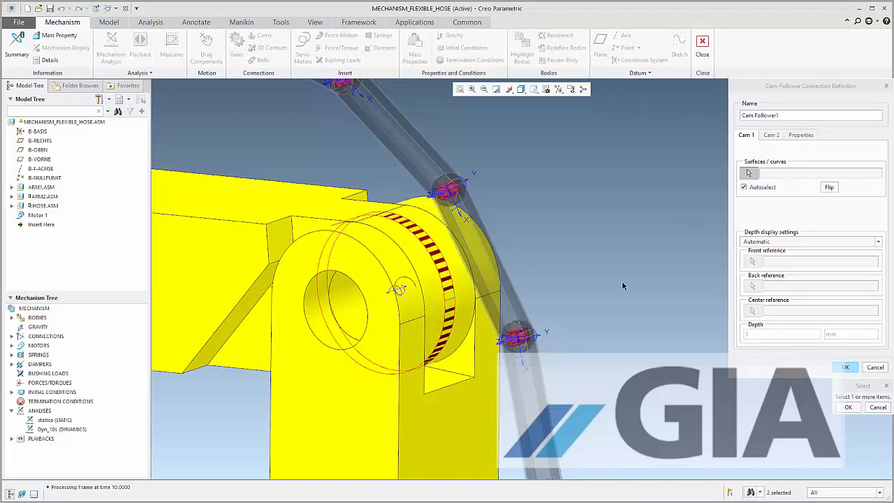
{"action": "left_click", "coordinate": [848, 408]}
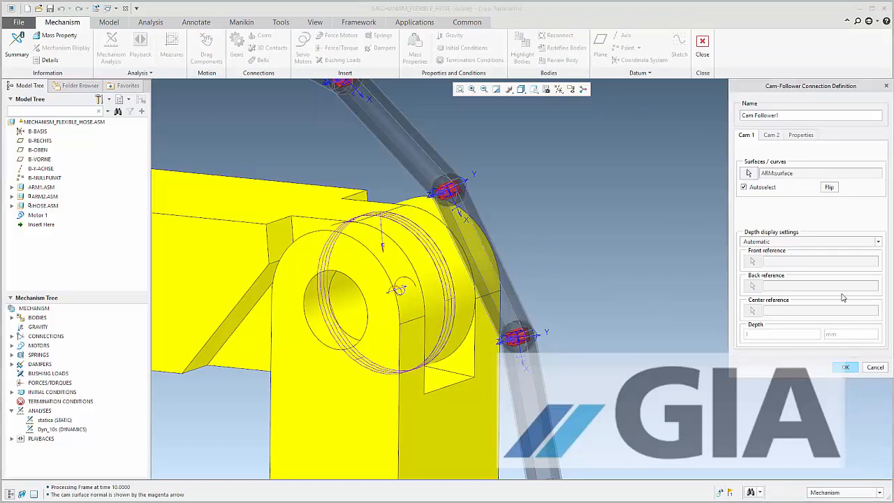
{"action": "left_click", "coordinate": [835, 189]}
Define Cam 2 from the autoselected outer surface of the hose segment just below the joint's top, and flip its normal
{"action": "left_click", "coordinate": [780, 137]}
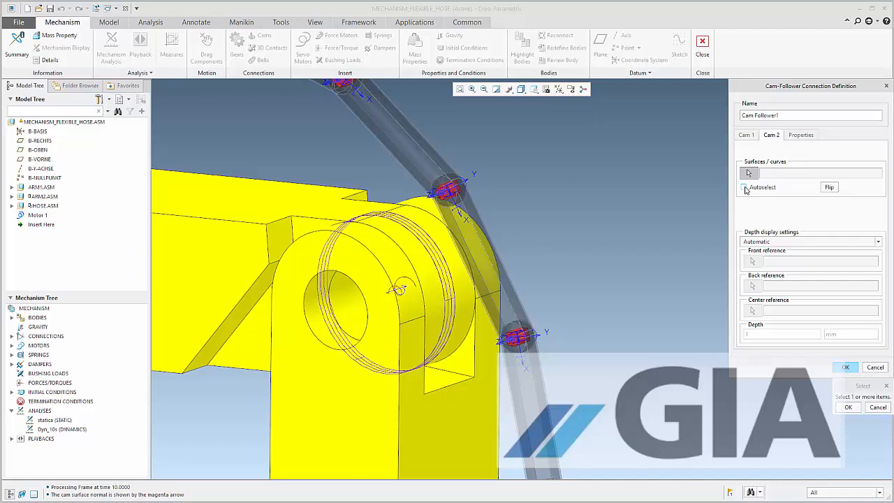
{"action": "left_click", "coordinate": [744, 187]}
{"action": "scroll", "coordinate": [446, 192], "scroll_direction": "up", "scroll_amount": 3}
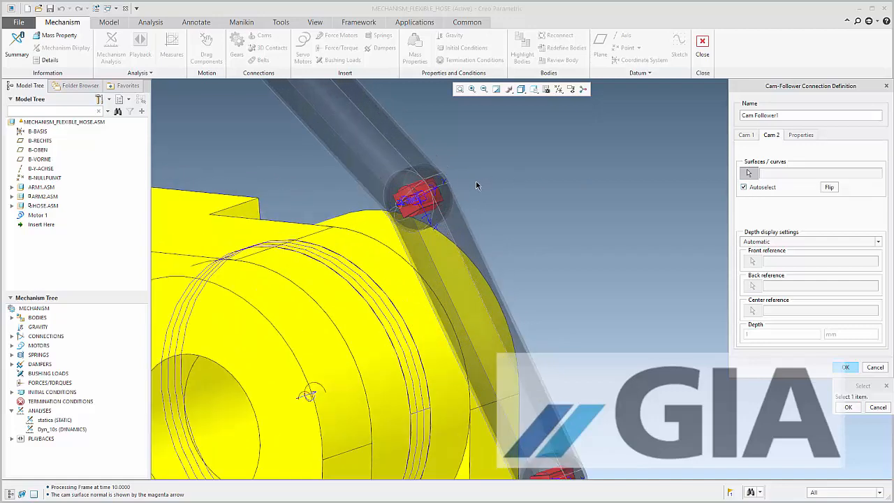
{"action": "left_click", "coordinate": [423, 189]}
{"action": "middle_click", "coordinate": [557, 208]}
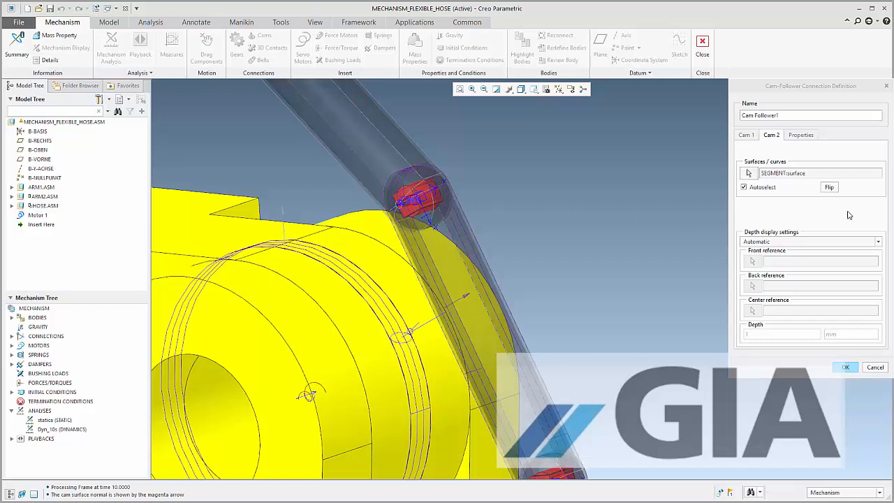
{"action": "left_click", "coordinate": [831, 190]}
Enable liftoff with a restitution coefficient e of 0 and complete the cam-follower connection
{"action": "left_click", "coordinate": [802, 135]}
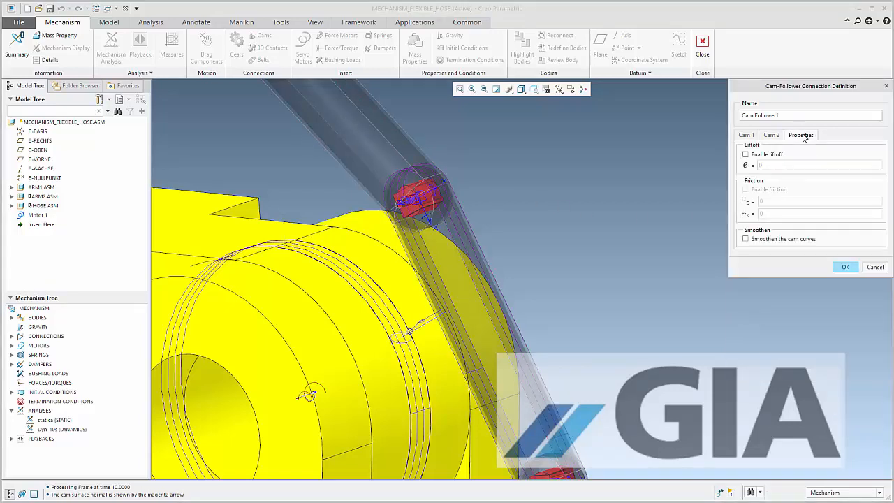
{"action": "left_click", "coordinate": [766, 155]}
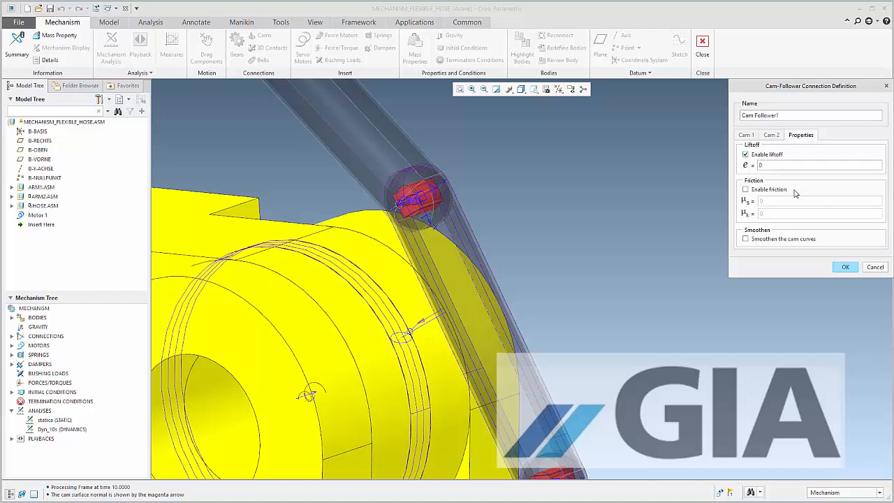
{"action": "left_click", "coordinate": [846, 267]}
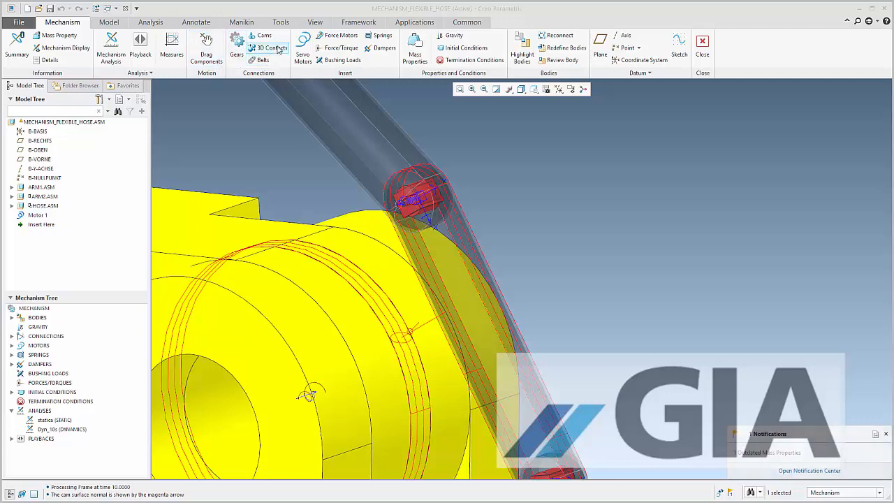
Start a second cam-follower connection with the same autoselected cylindrical arm joint surface as Cam 1
{"action": "left_click", "coordinate": [262, 35]}
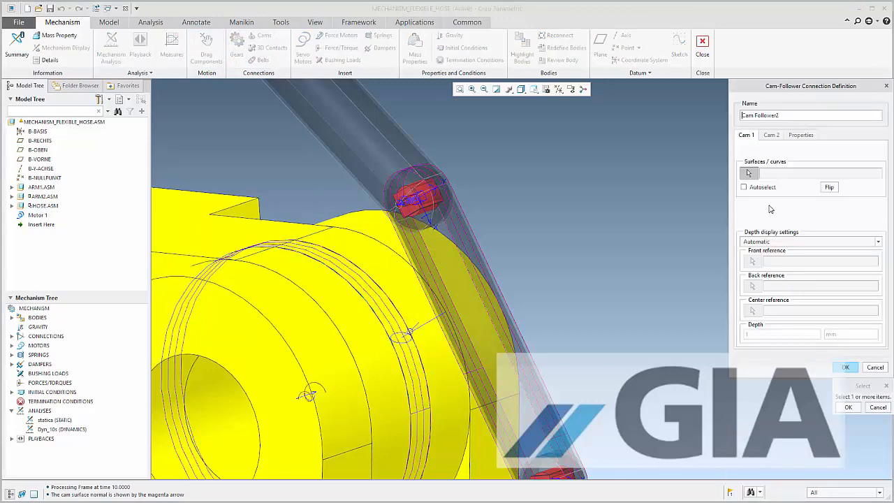
{"action": "left_click", "coordinate": [753, 187]}
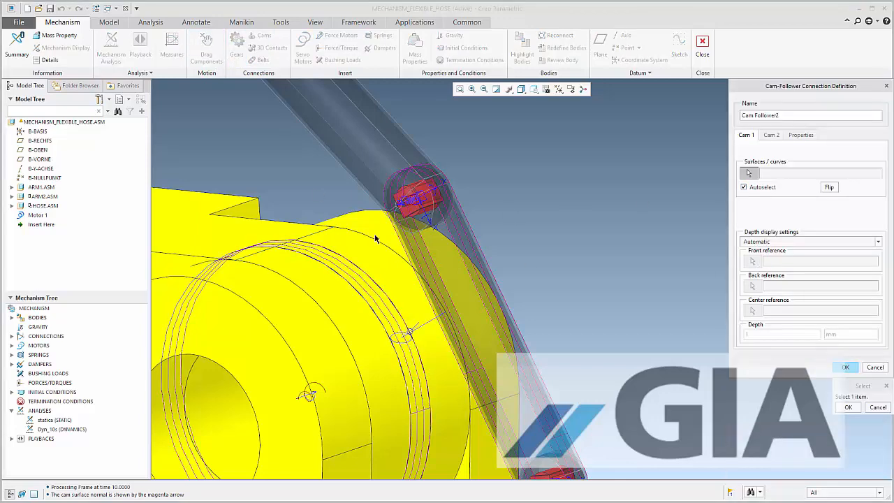
{"action": "left_click", "coordinate": [350, 269]}
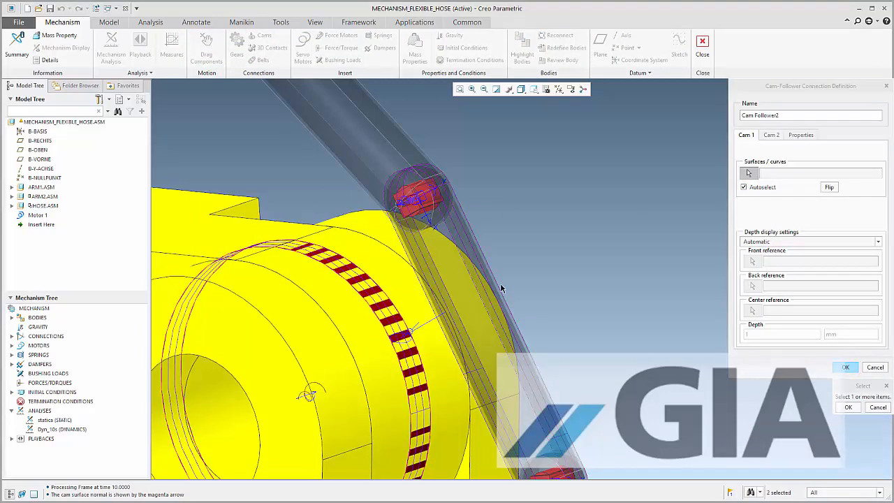
{"action": "left_click", "coordinate": [849, 408]}
Define Cam 2 from the autoselected outer surface of the hose segment just above the arm joint
{"action": "left_click", "coordinate": [771, 136]}
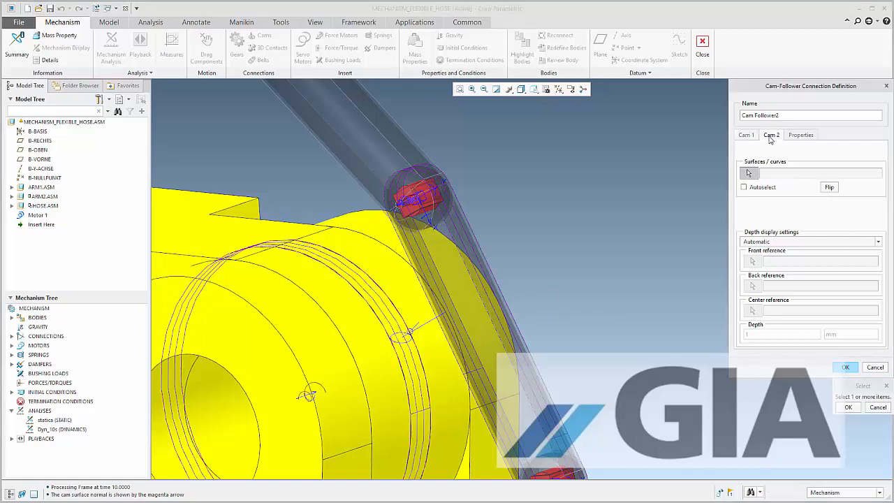
{"action": "left_click", "coordinate": [752, 189]}
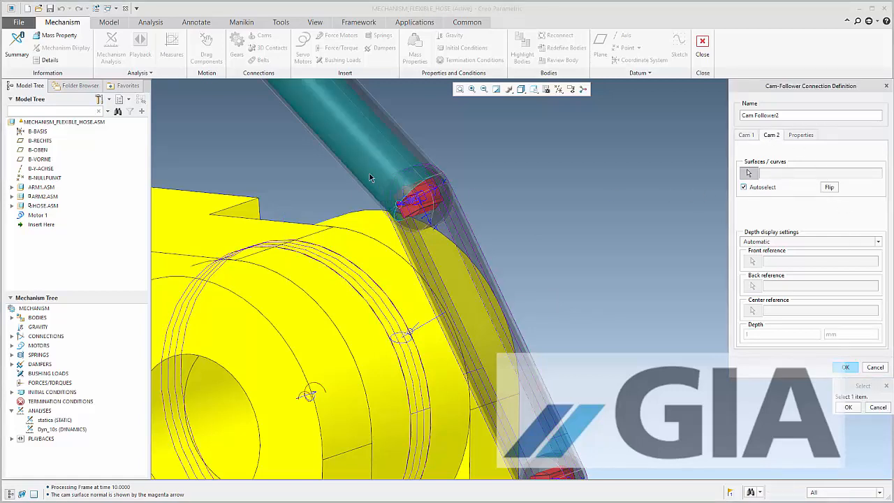
{"action": "left_click", "coordinate": [437, 187]}
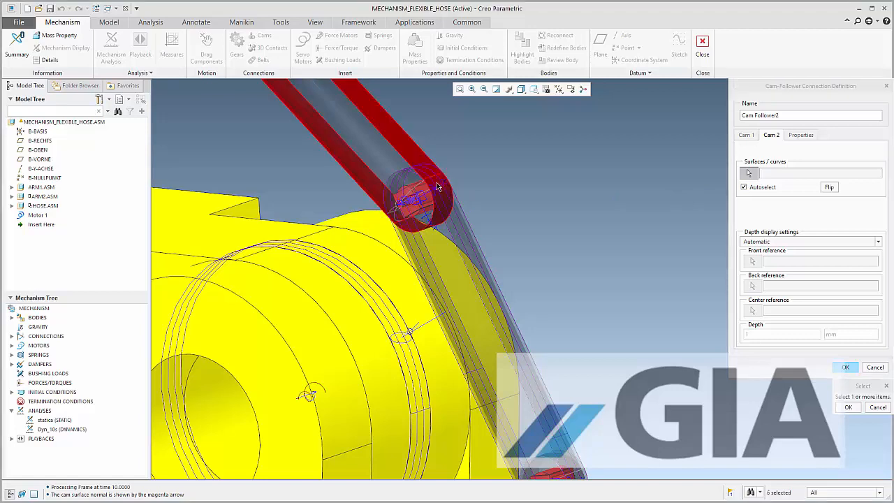
{"action": "left_click", "coordinate": [848, 408]}
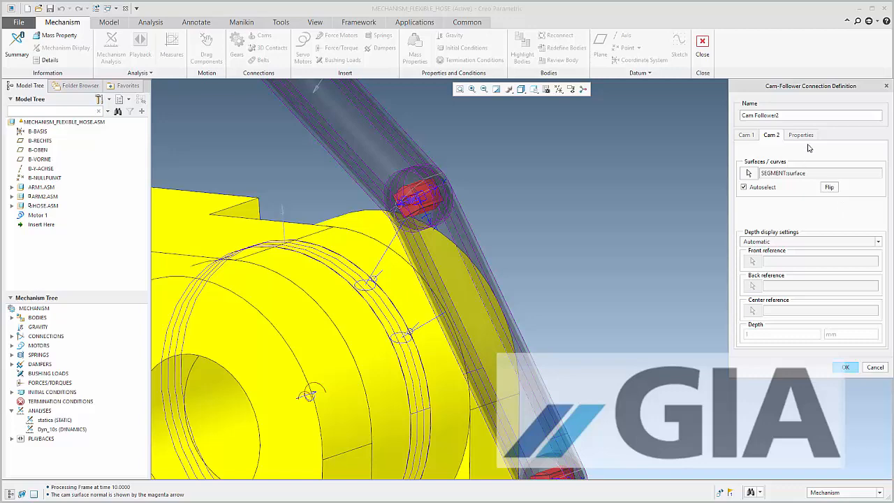
Enable liftoff with e set to 0 for the second cam-follower connection and complete its definition
{"action": "left_click", "coordinate": [801, 136]}
{"action": "left_click", "coordinate": [746, 154]}
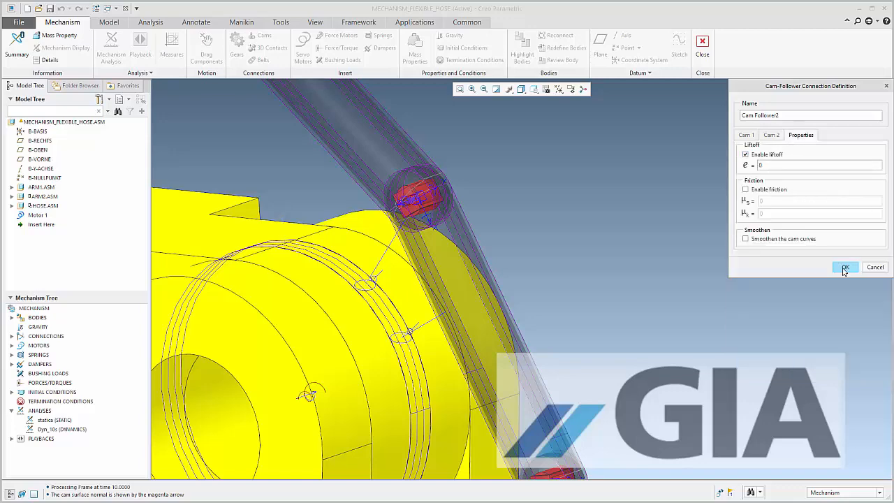
{"action": "left_click", "coordinate": [844, 267]}
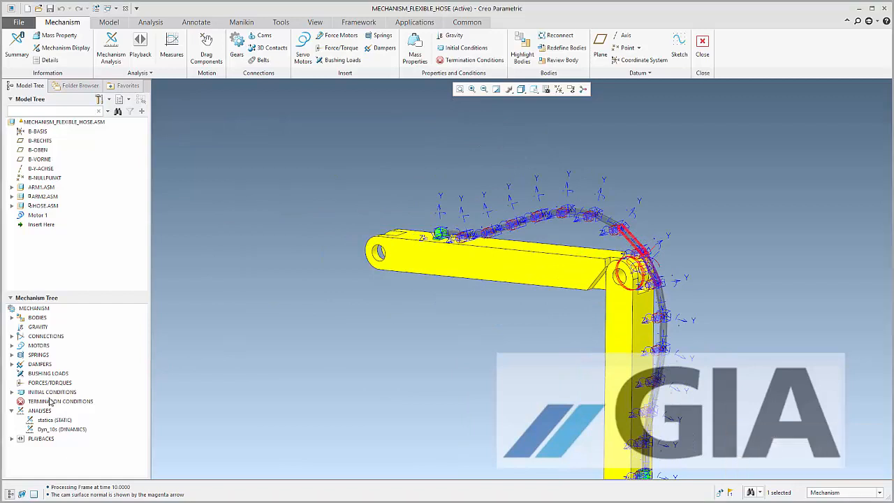
Rerun the Dyn_10s dynamic analysis, overwriting its existing result set
{"action": "left_click", "coordinate": [60, 429]}
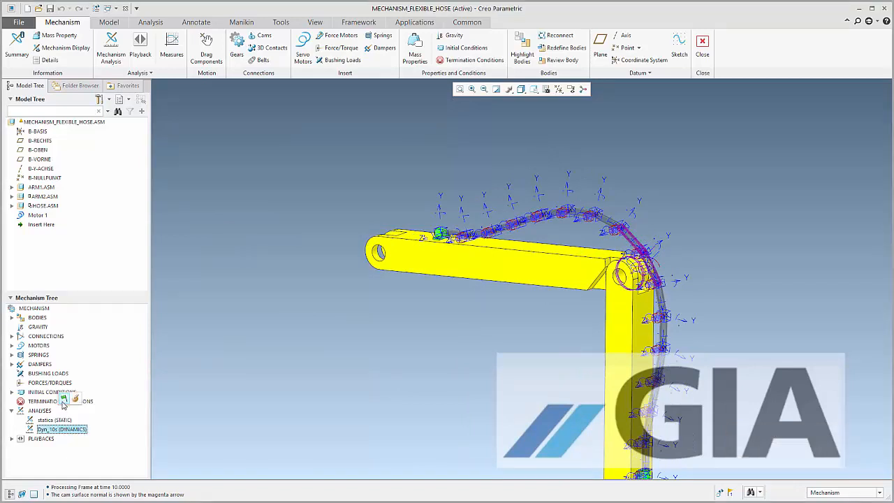
{"action": "left_click", "coordinate": [63, 400]}
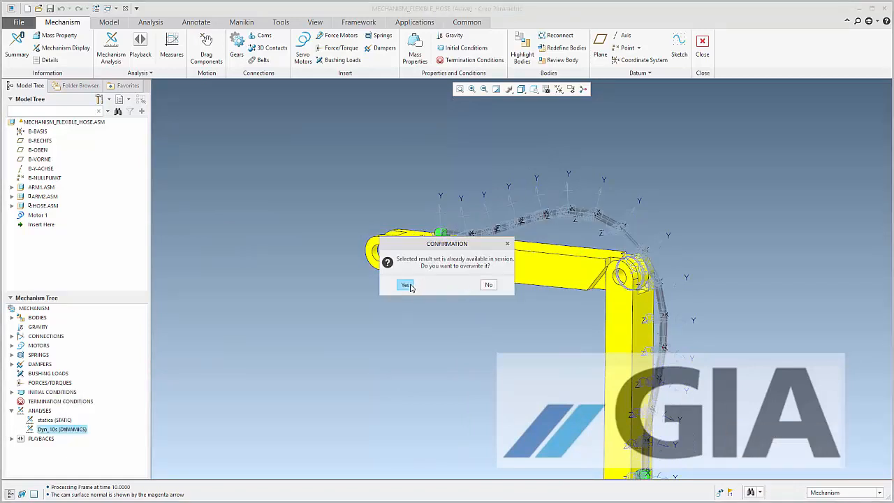
{"action": "left_click", "coordinate": [407, 285]}
{"action": "left_click", "coordinate": [409, 292]}
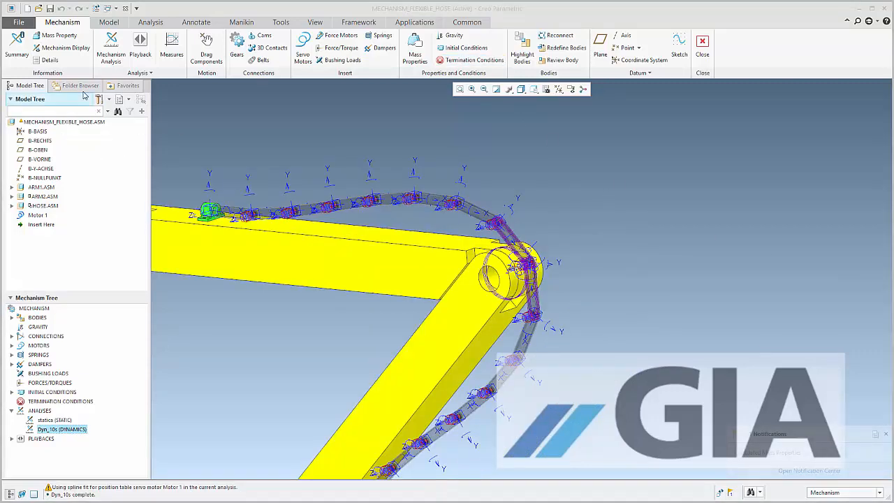
Load the Dyn_10s result set for animated playback with the whole mechanism in view
{"action": "left_click", "coordinate": [141, 42]}
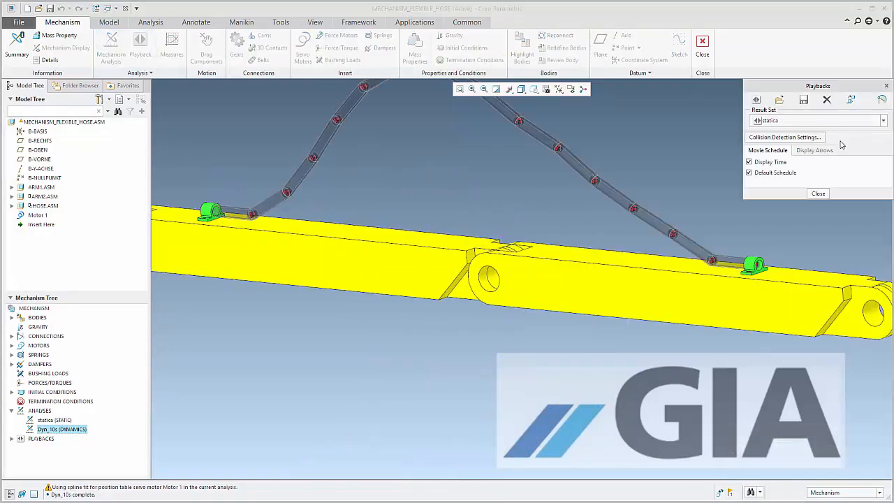
{"action": "left_click", "coordinate": [796, 120]}
{"action": "left_click", "coordinate": [787, 132]}
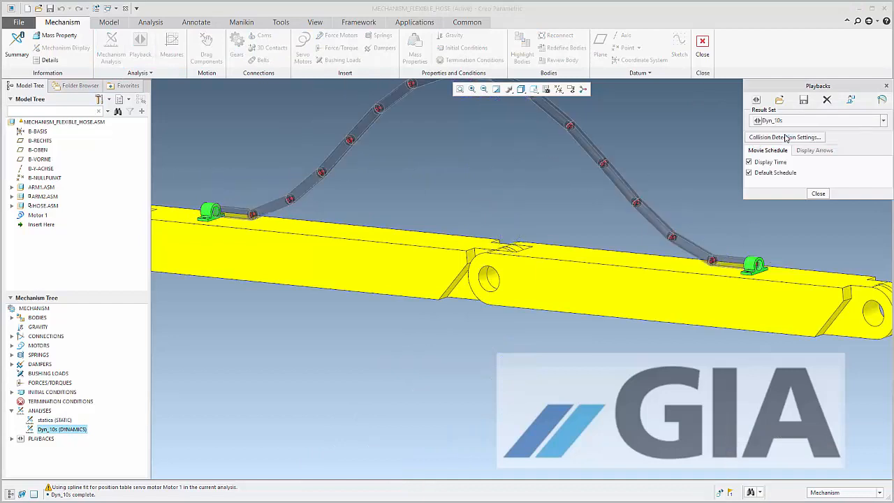
{"action": "scroll", "coordinate": [428, 440], "scroll_direction": "up", "scroll_amount": 1}
{"action": "left_click", "coordinate": [757, 100]}
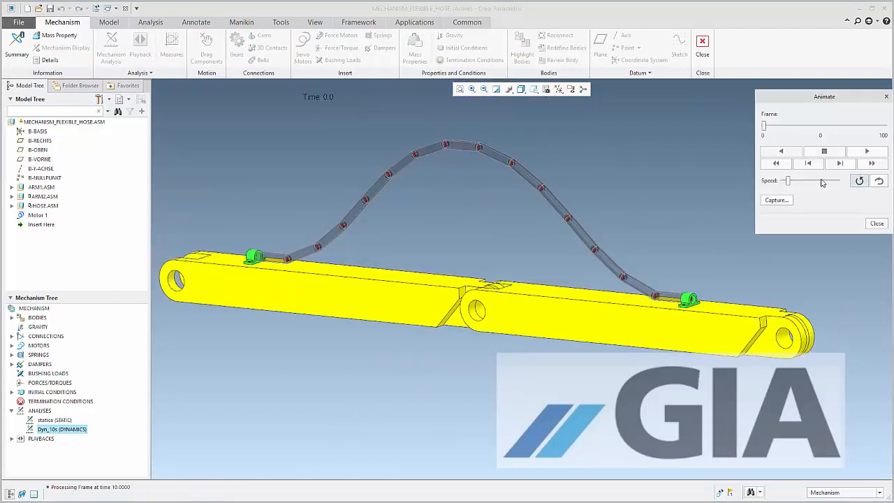
Play the Dyn_10s animation at a higher speed, reversing direction at the end, and examine the hose contact at the arm joint
{"action": "left_click", "coordinate": [866, 151]}
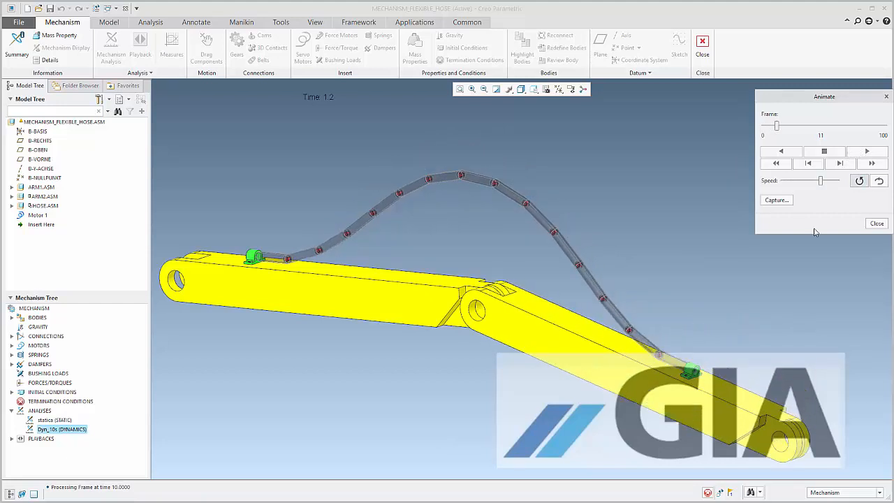
{"action": "left_click", "coordinate": [879, 185]}
{"action": "scroll", "coordinate": [411, 350], "scroll_direction": "down", "scroll_amount": 2}
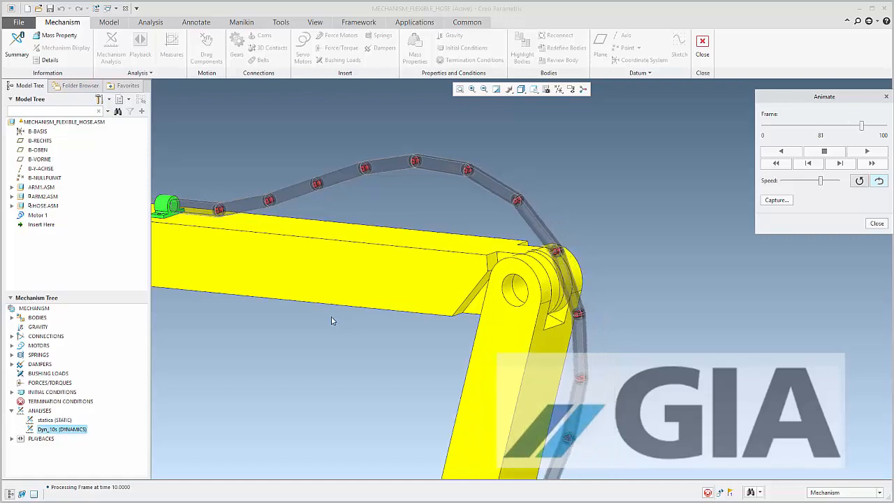
Switch to the running PowerPoint slide show and advance from the title slide to the contact slide
{"action": "key", "text": "super+Tab"}
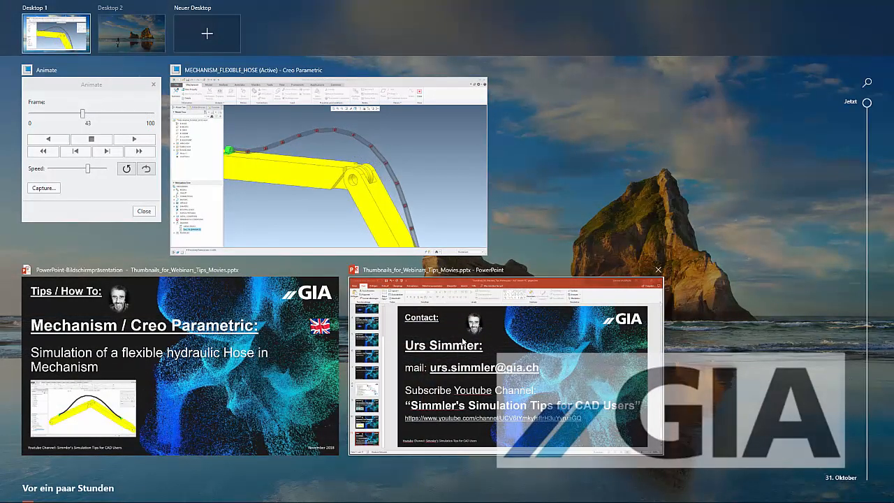
{"action": "left_click", "coordinate": [284, 351]}
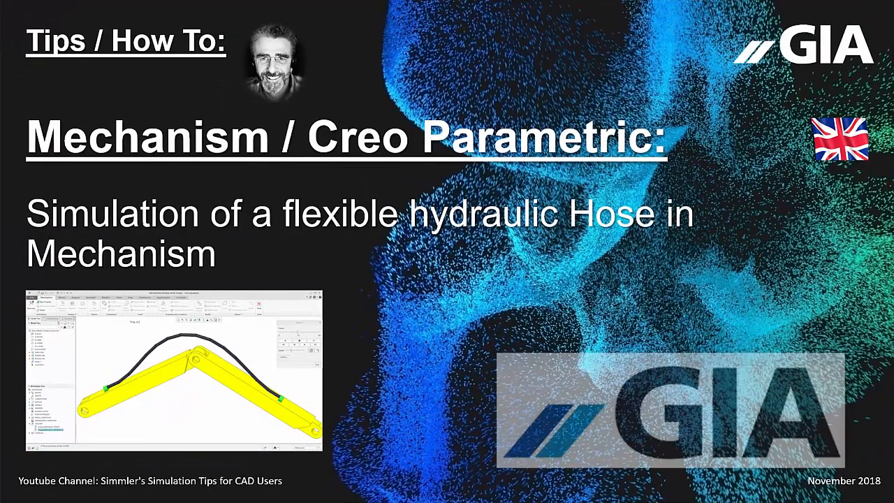
{"action": "key", "text": "Right"}
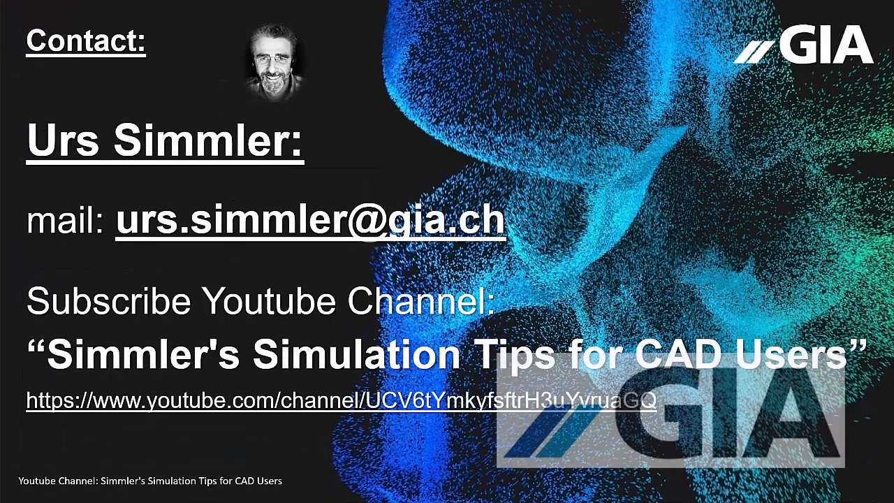